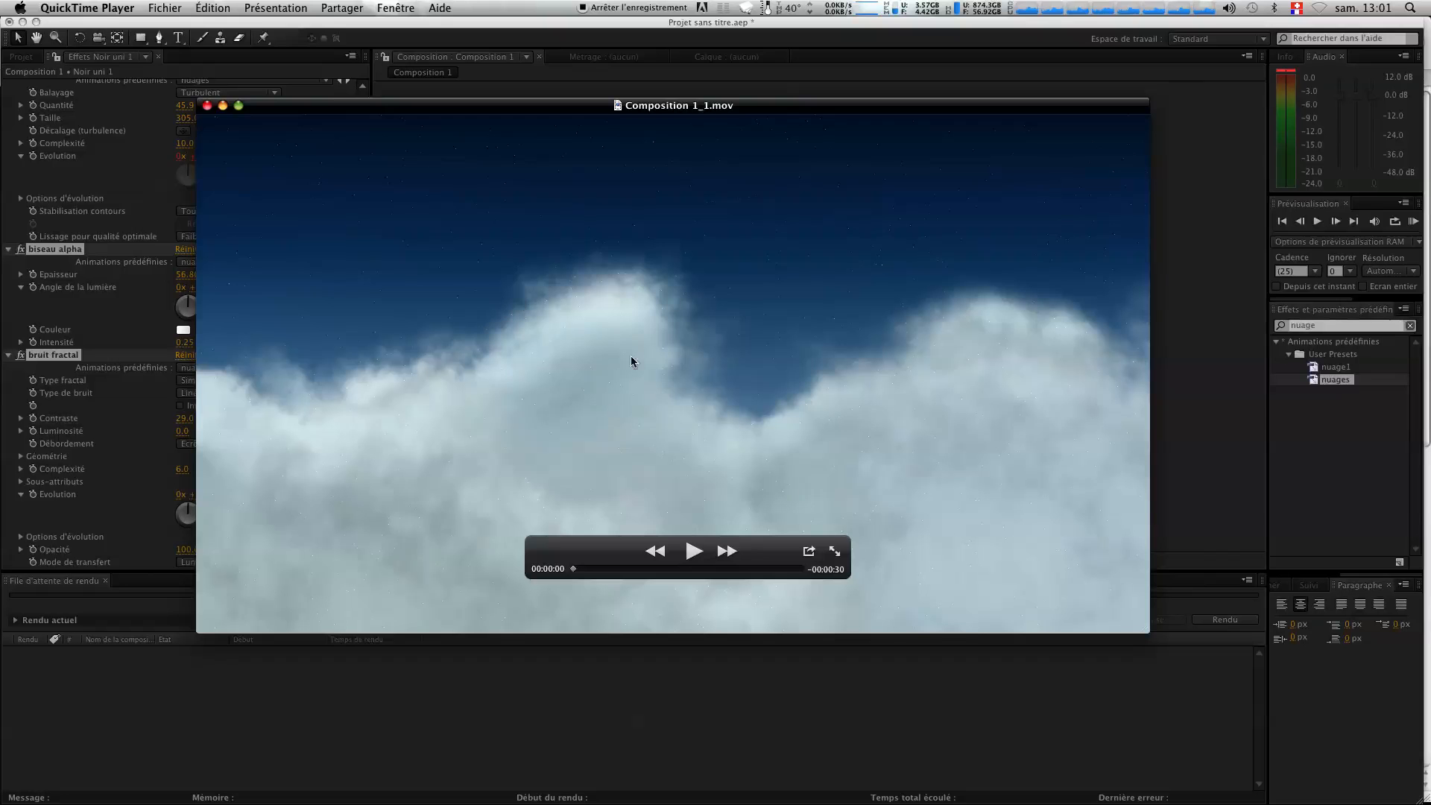
Play the rendered cloud movie Composition 1_1.mov, pause it partway and close it.
click(685, 552)
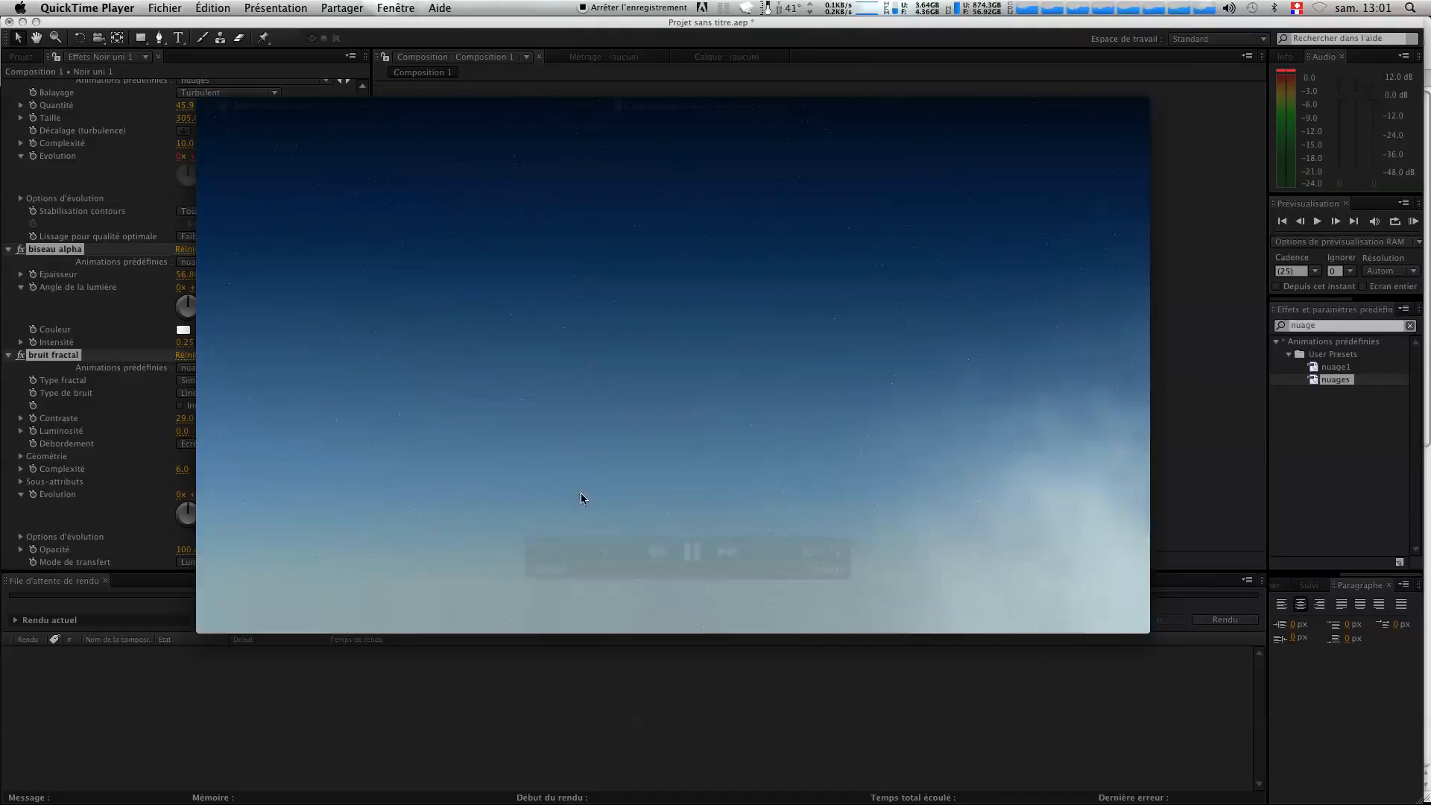
mouse_move(641, 494)
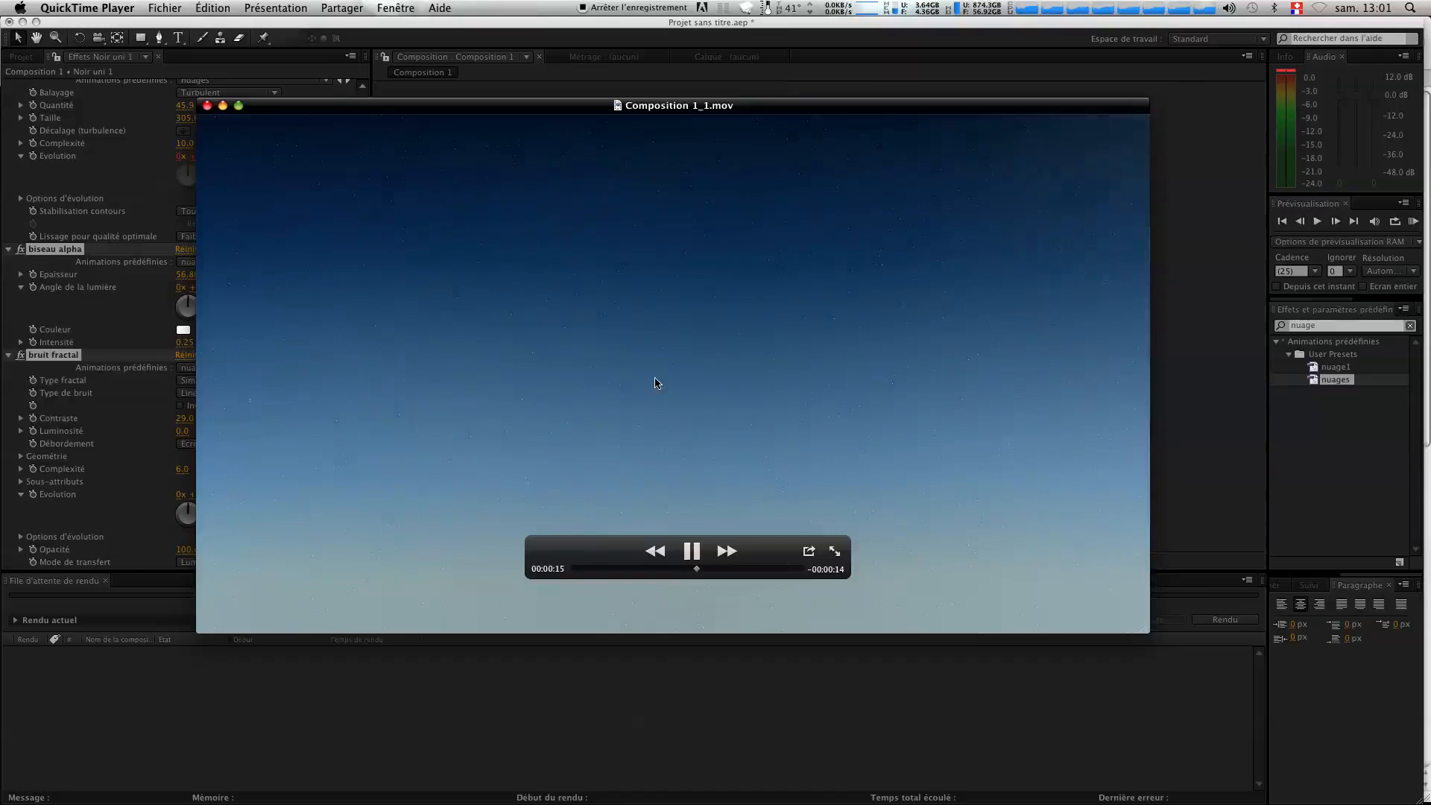
key(space)
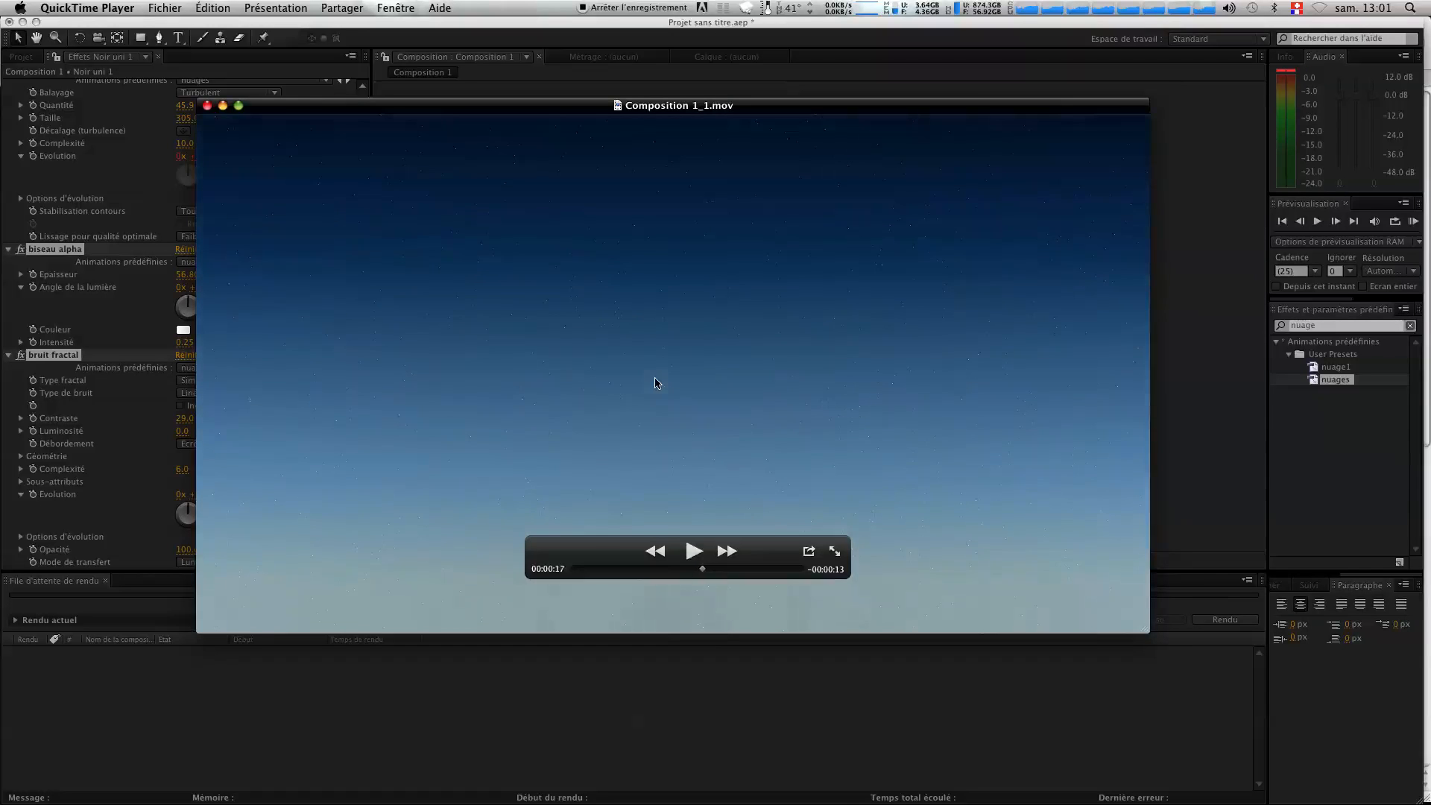
click(207, 105)
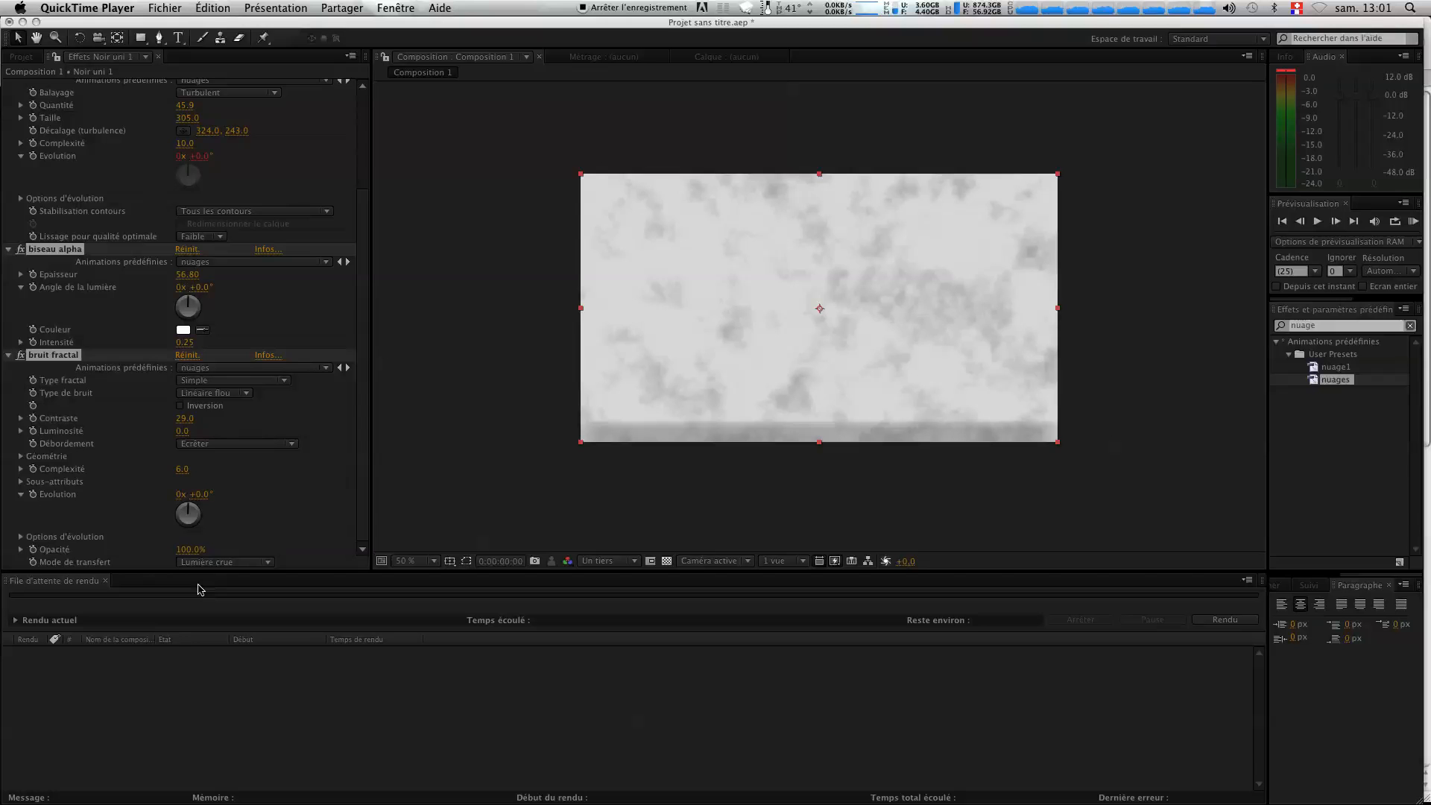
Switch to After Effects and create a new composition with the HDV/HDTV 720 25 preset, 1280 × 720 px, duration 0:00:32:14.
click(266, 118)
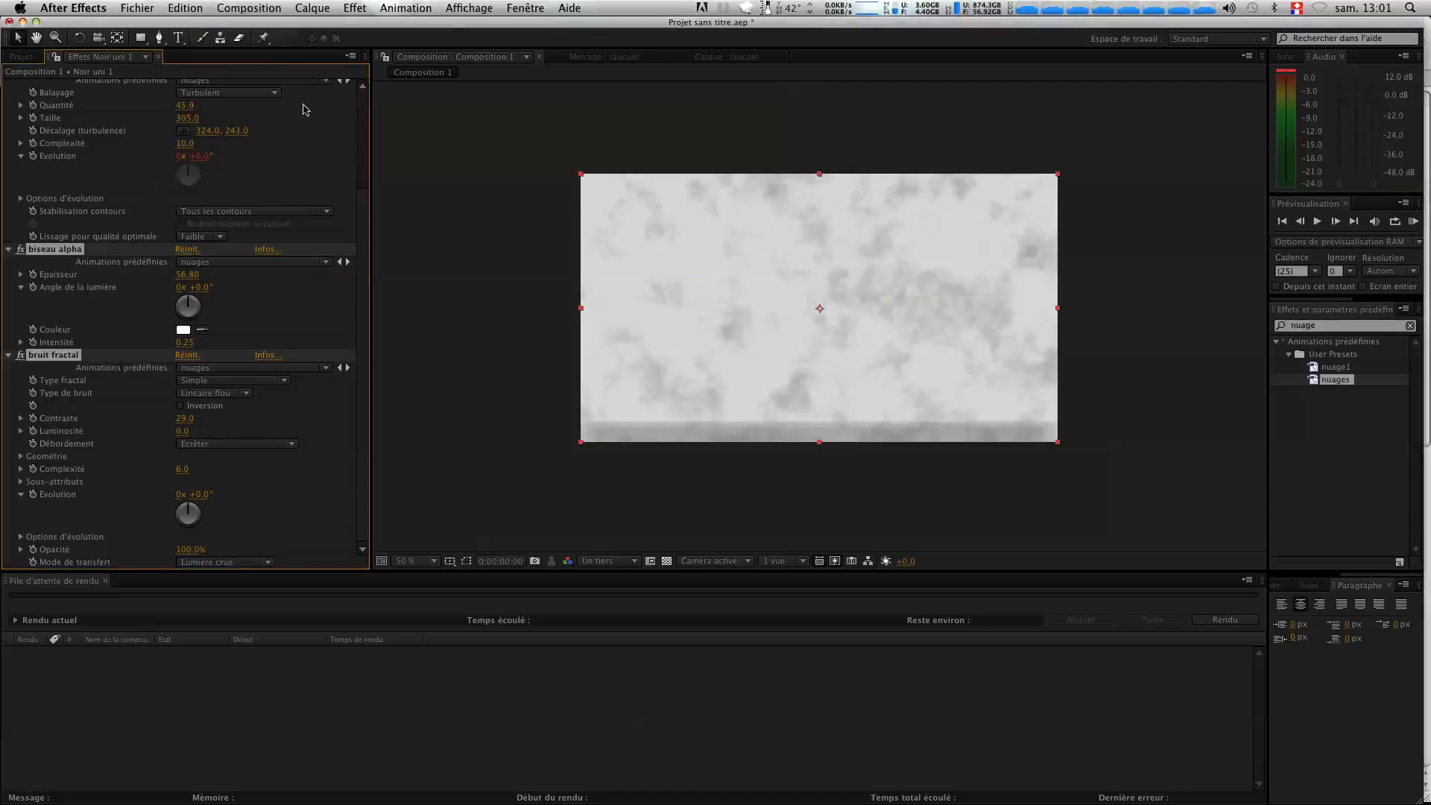
click(248, 7)
click(270, 26)
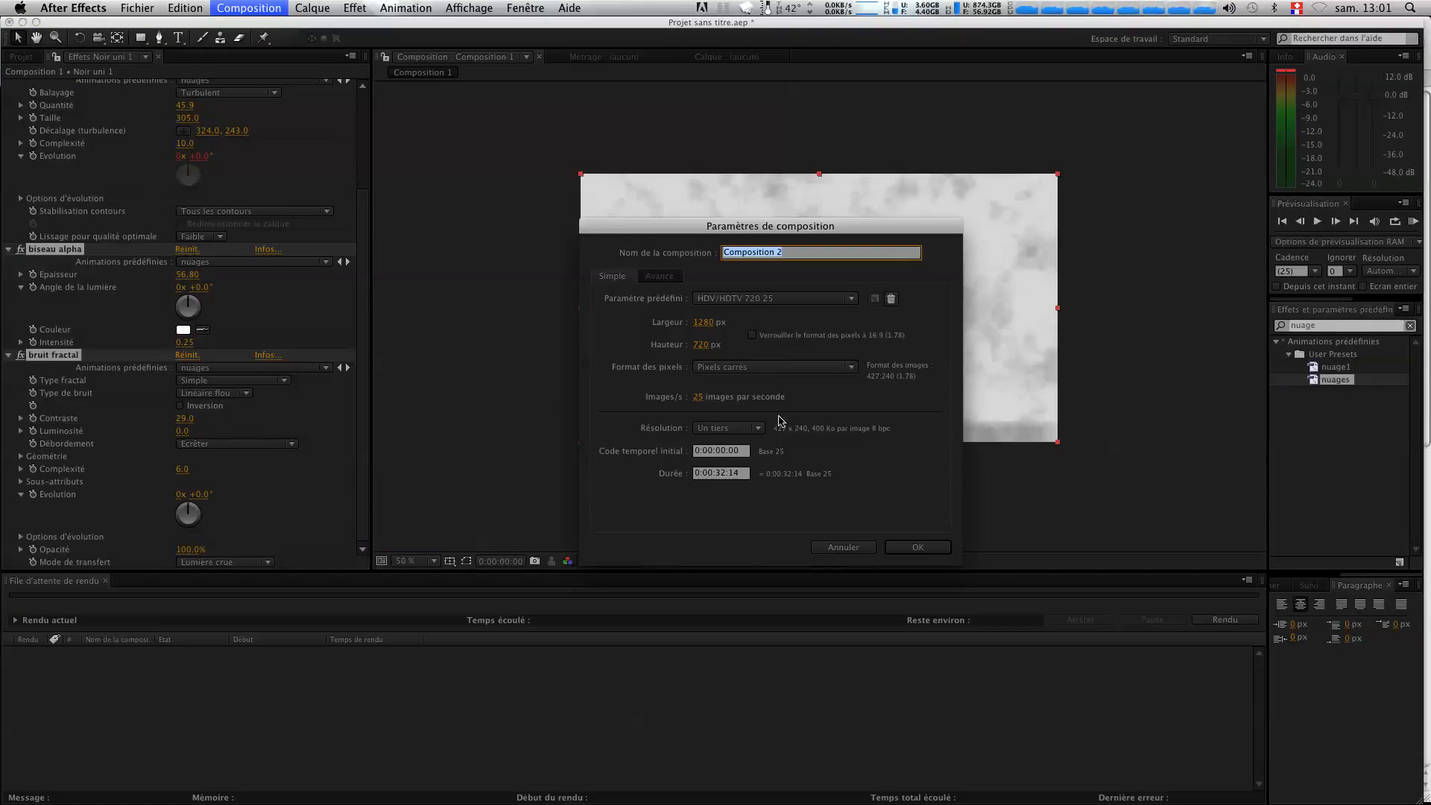
click(919, 548)
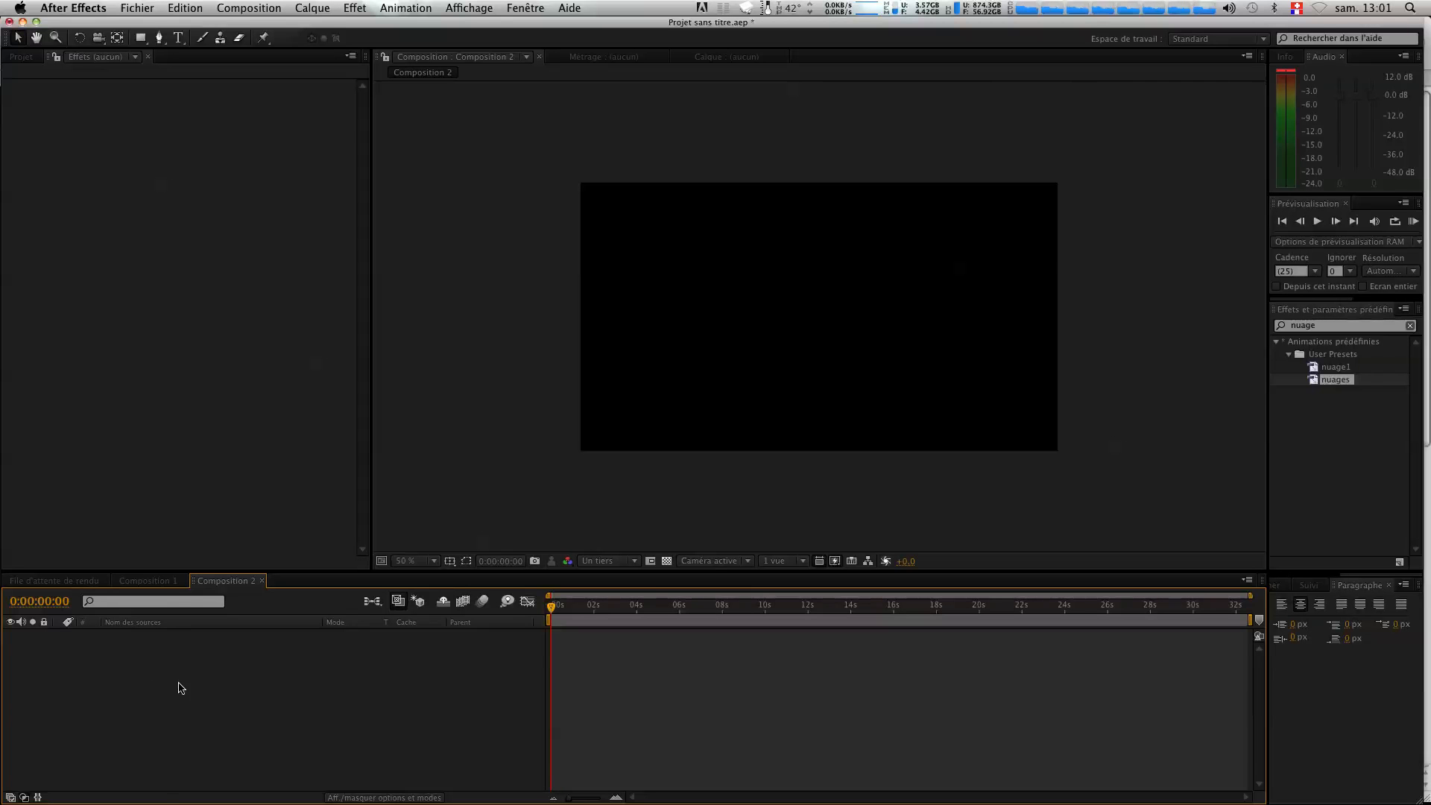
click(312, 8)
mouse_move(312, 7)
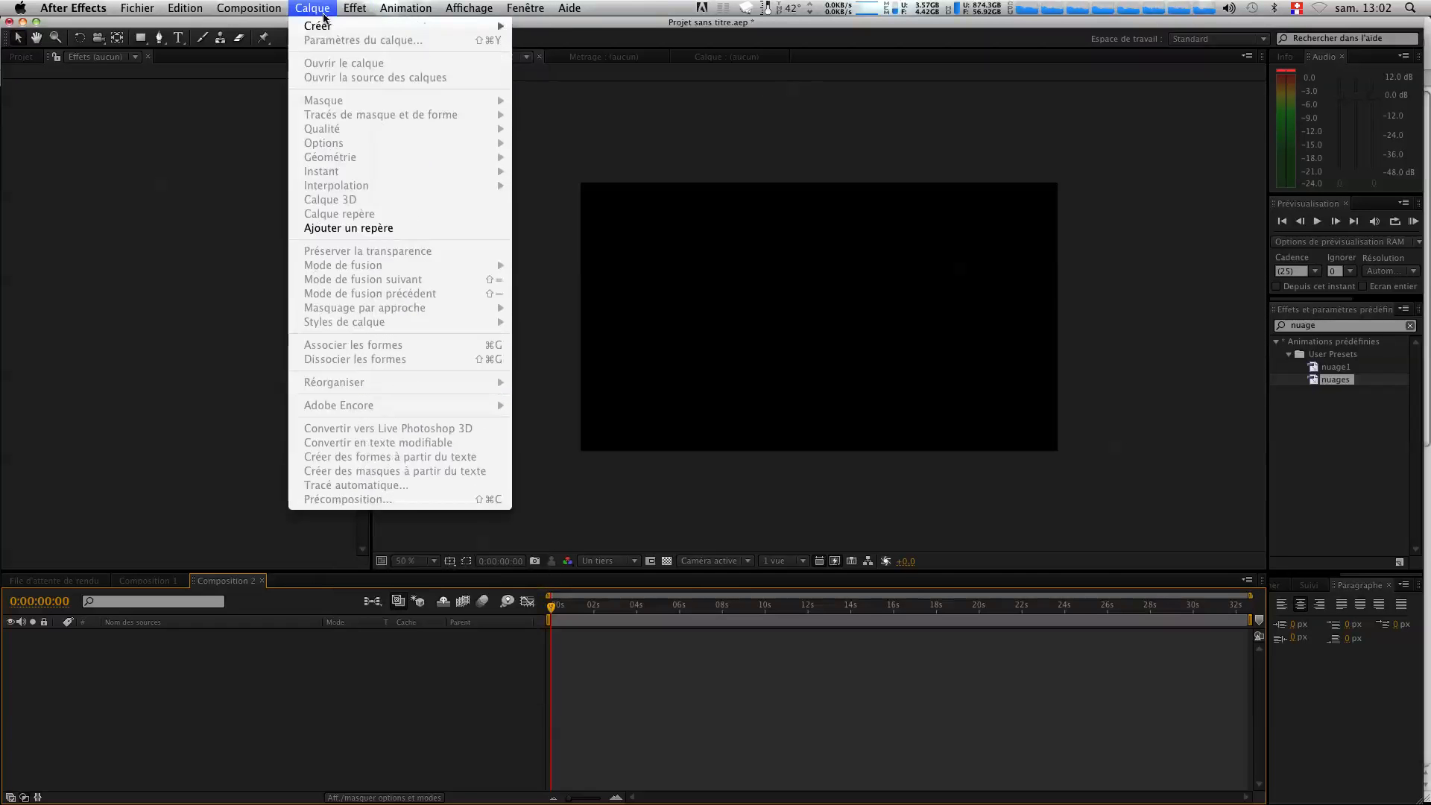
mouse_move(339, 27)
click(296, 657)
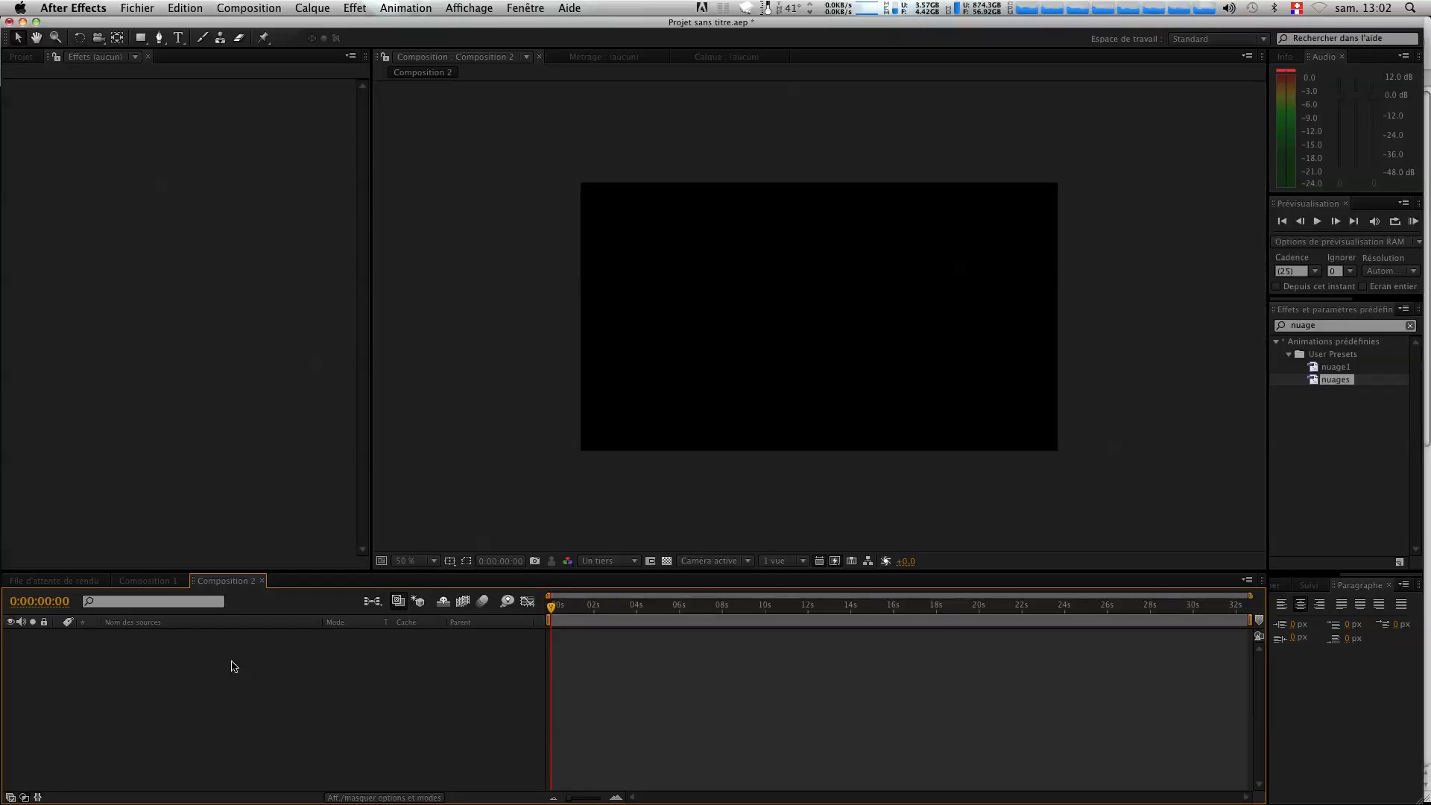
Create a white solid of 1280 × 720 px named nuage1 in the new composition.
right_click(187, 652)
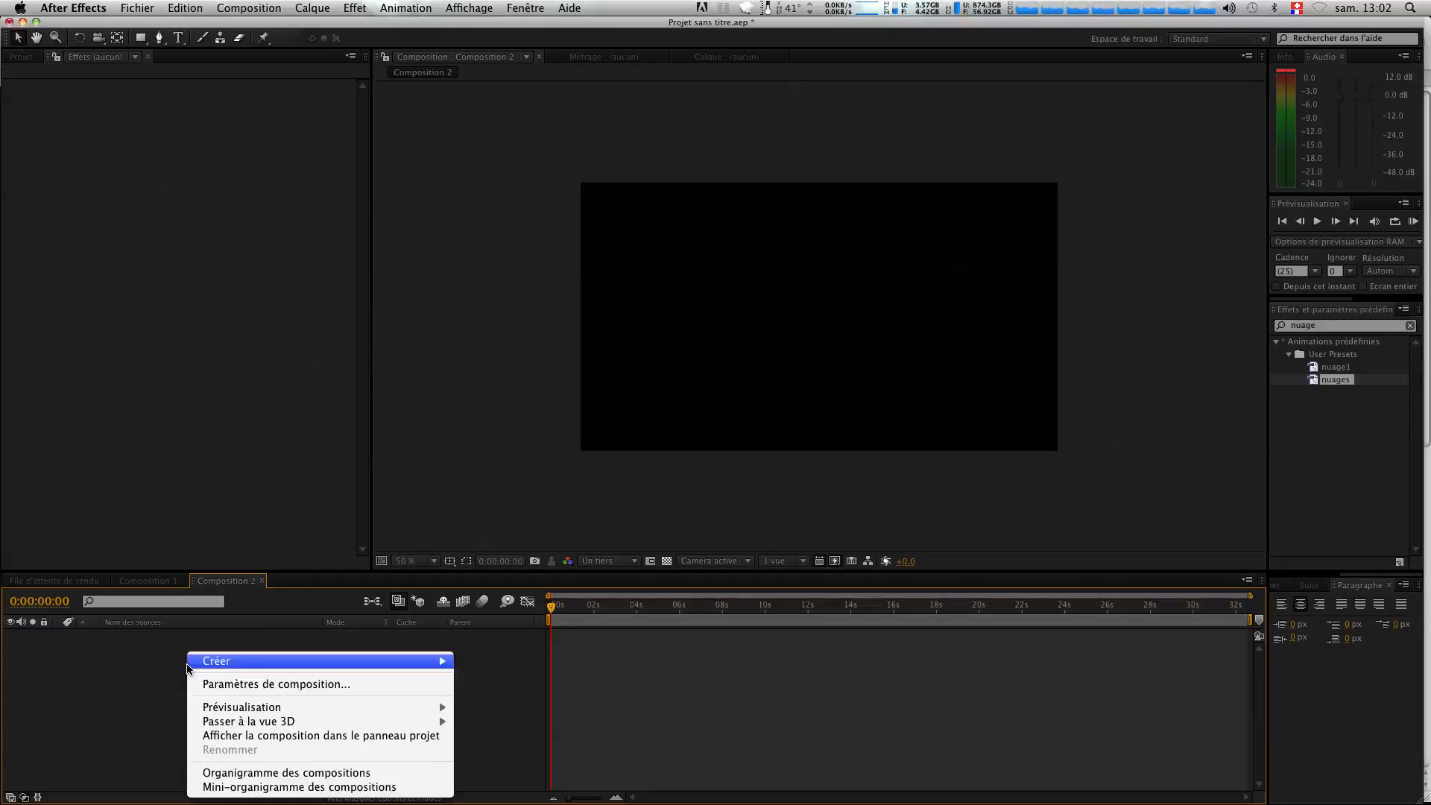
mouse_move(418, 661)
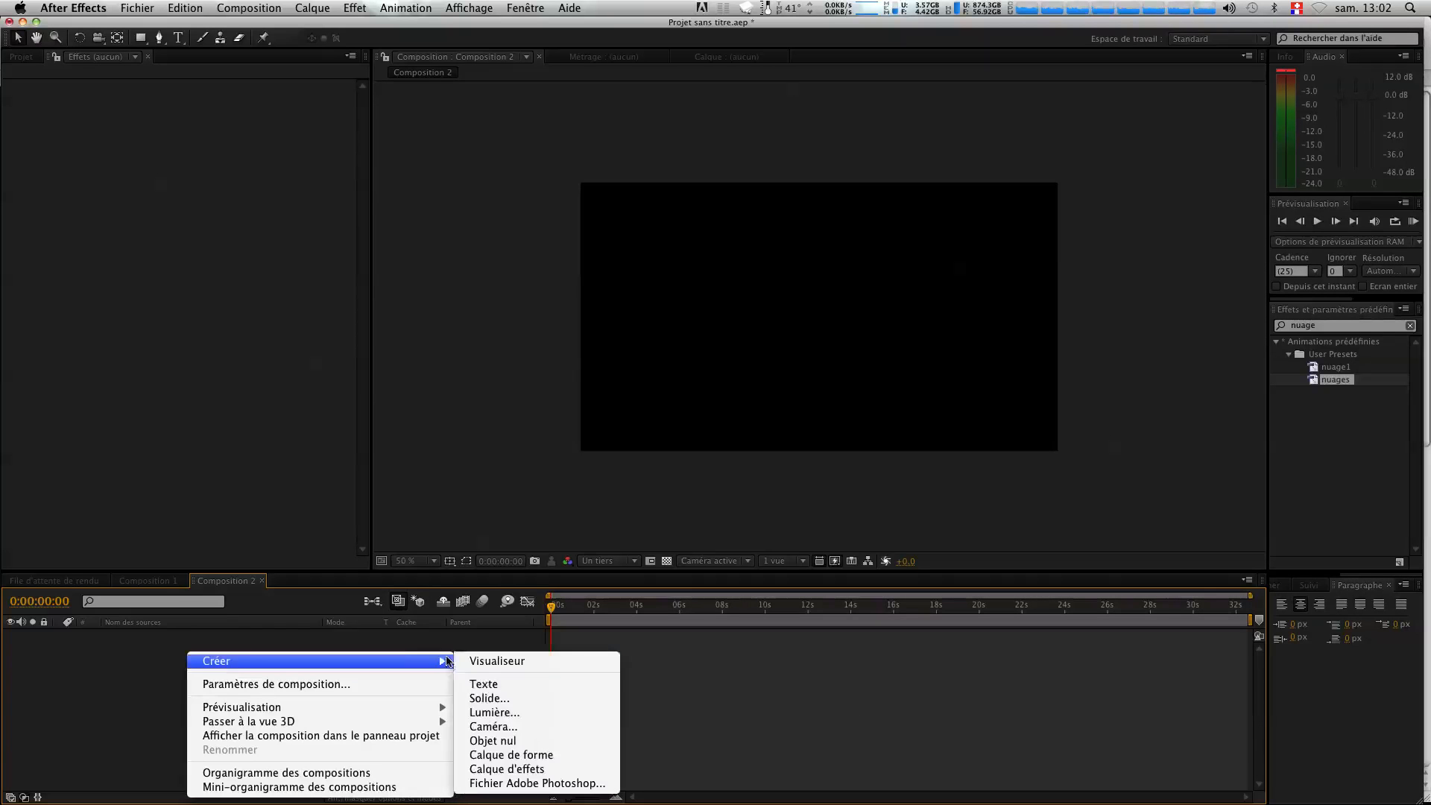
click(484, 699)
click(1101, 378)
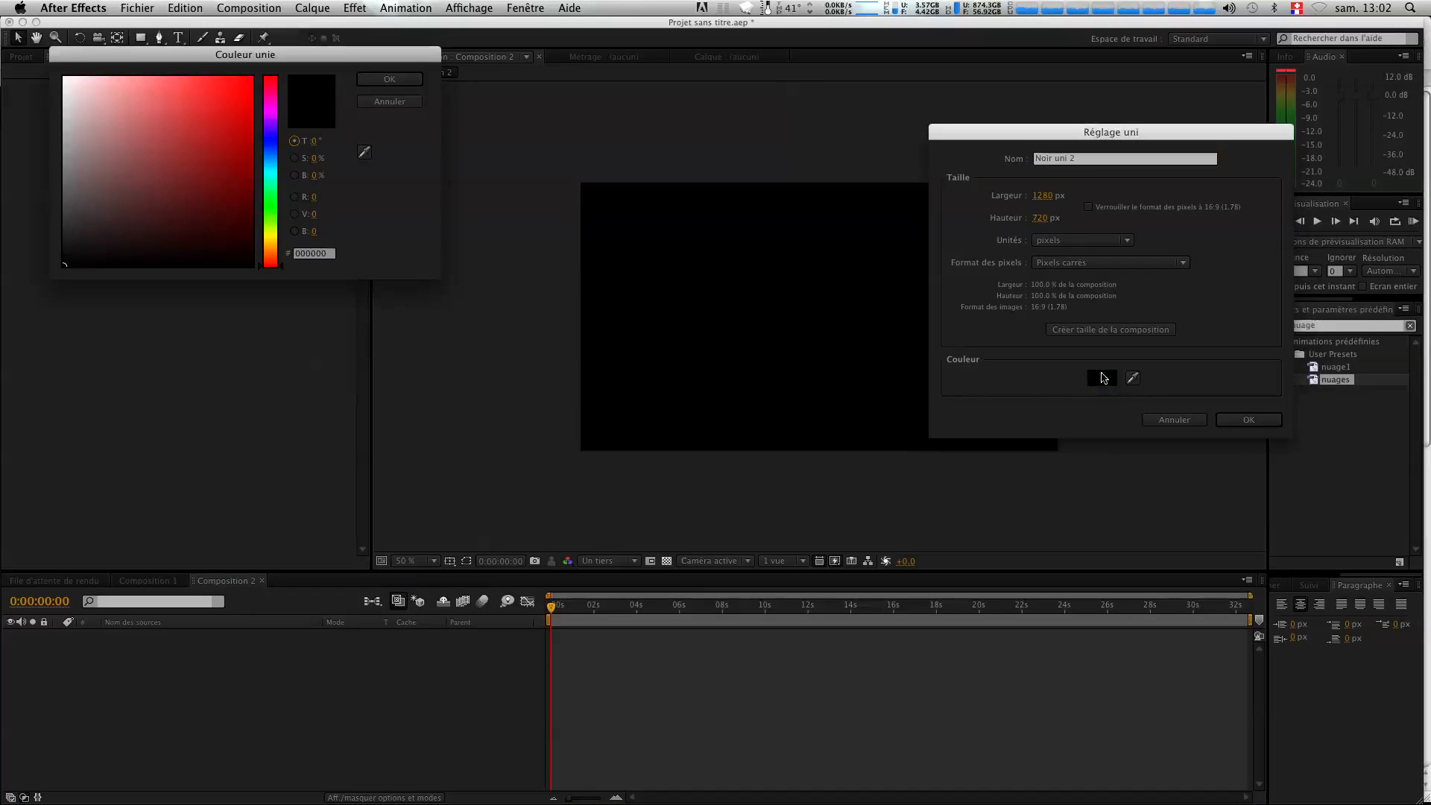
drag(169, 249, 159, 58)
click(381, 80)
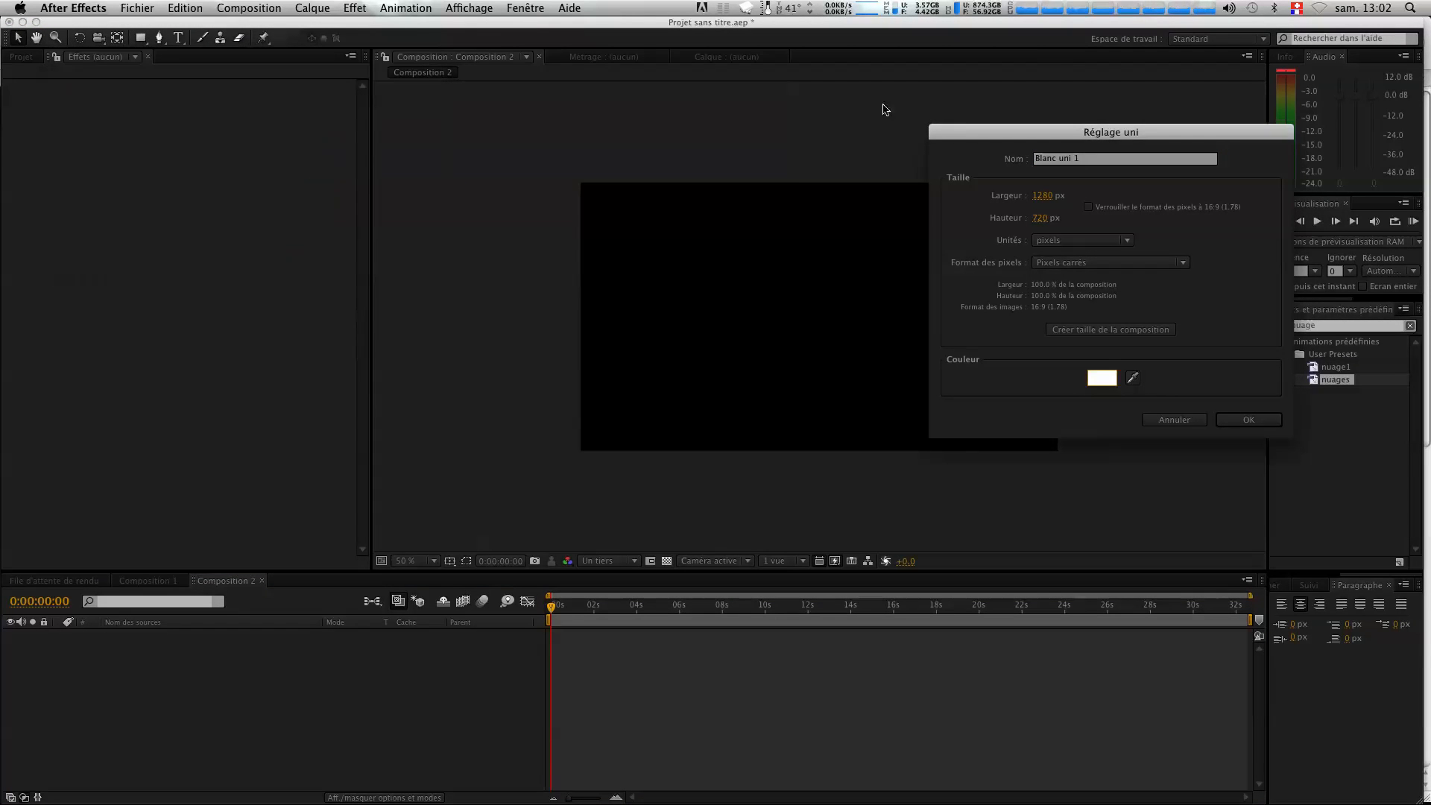
text(nuage1)
key(Return)
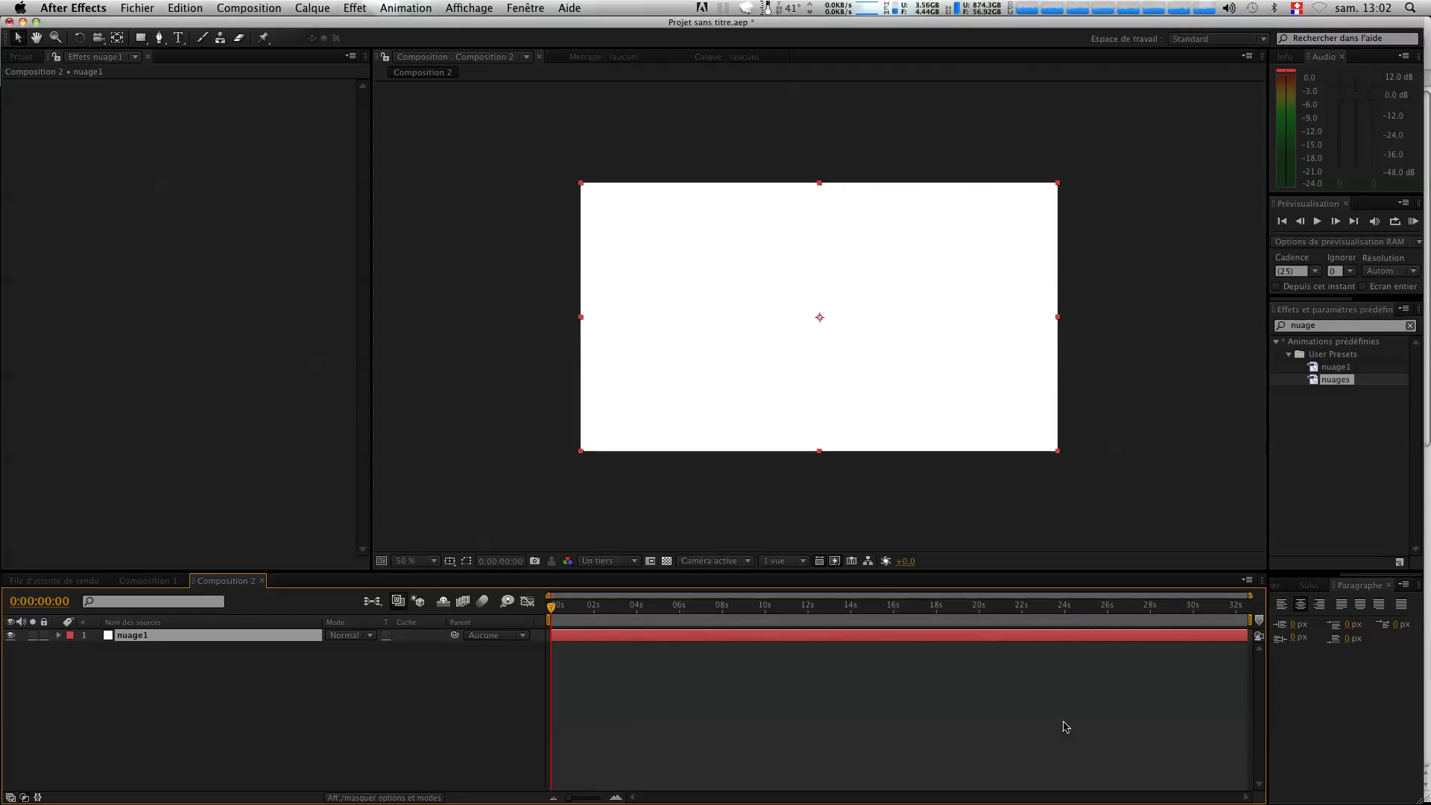
Apply the Remplir effect to the nuage1 layer and set its fill colour to white.
click(1331, 325)
double_click(1314, 325)
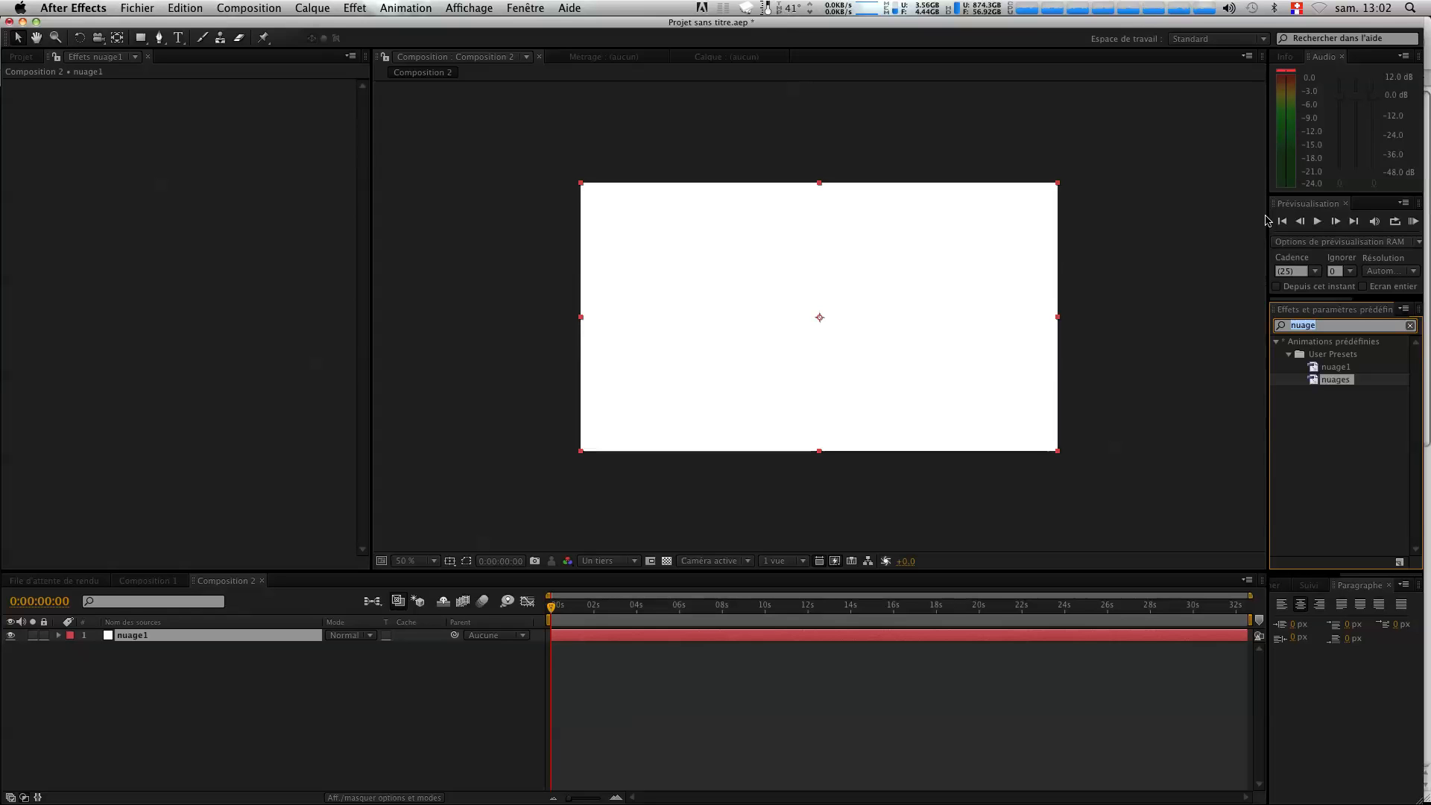
text(rempli)
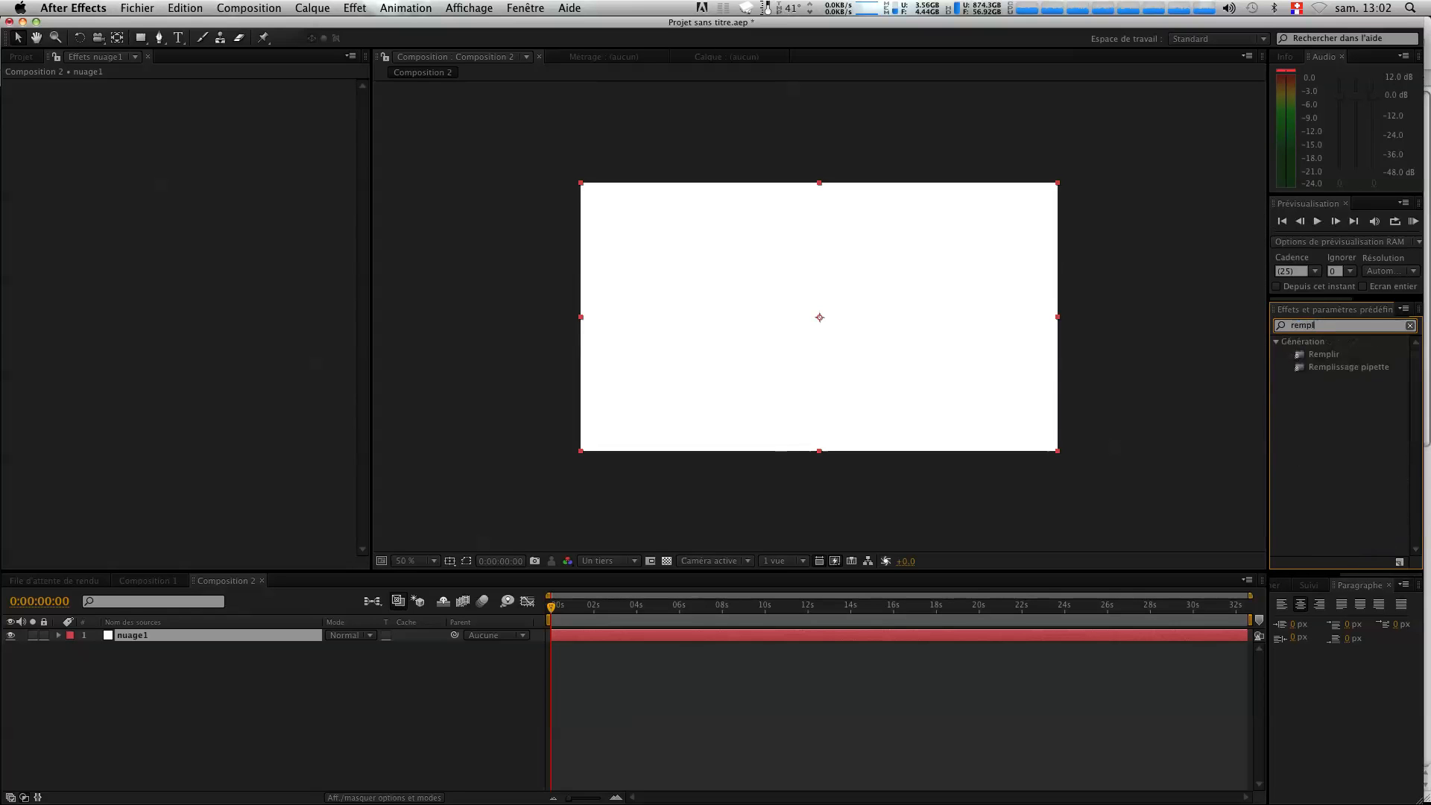
text(r)
double_click(1324, 353)
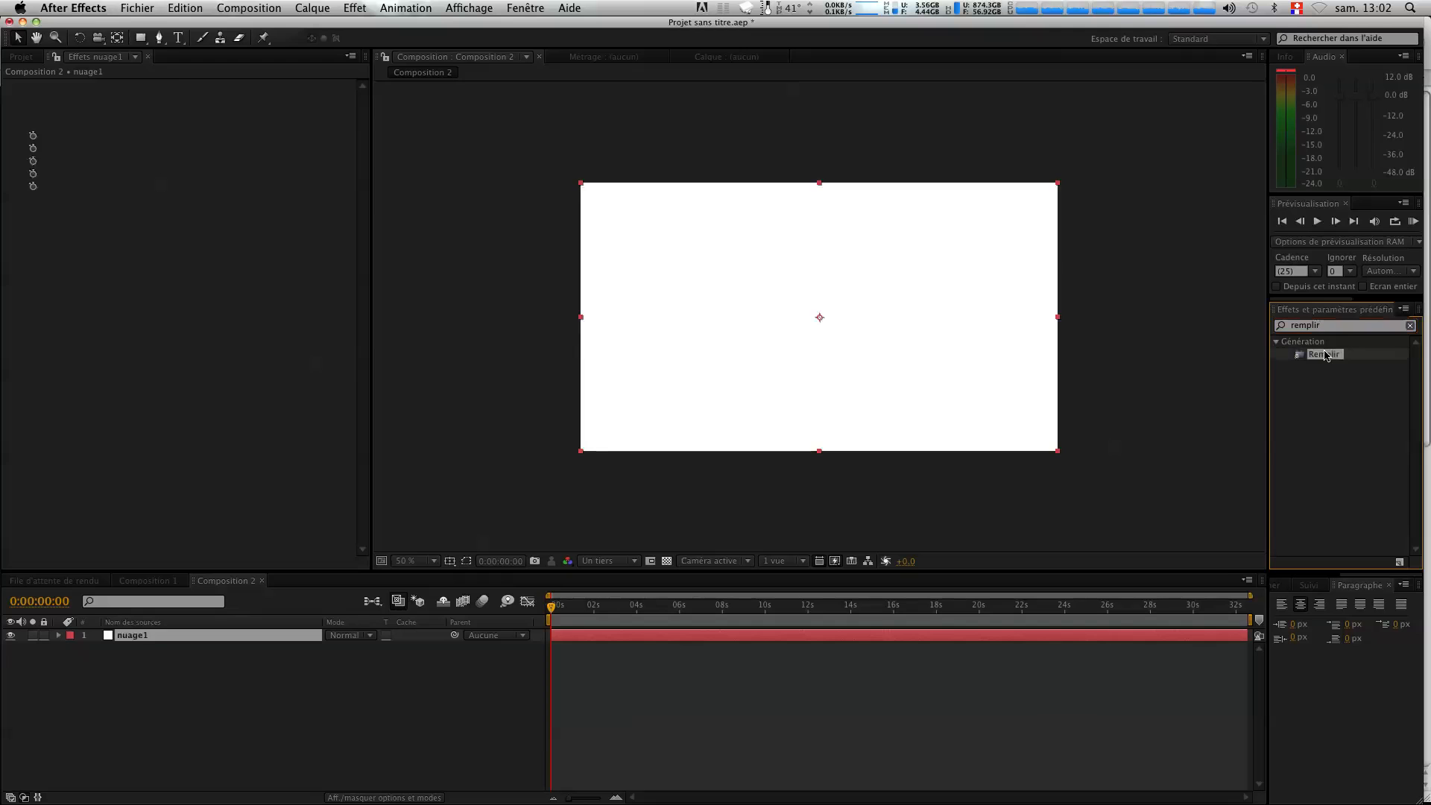
click(182, 135)
drag(119, 156, 71, 73)
click(389, 79)
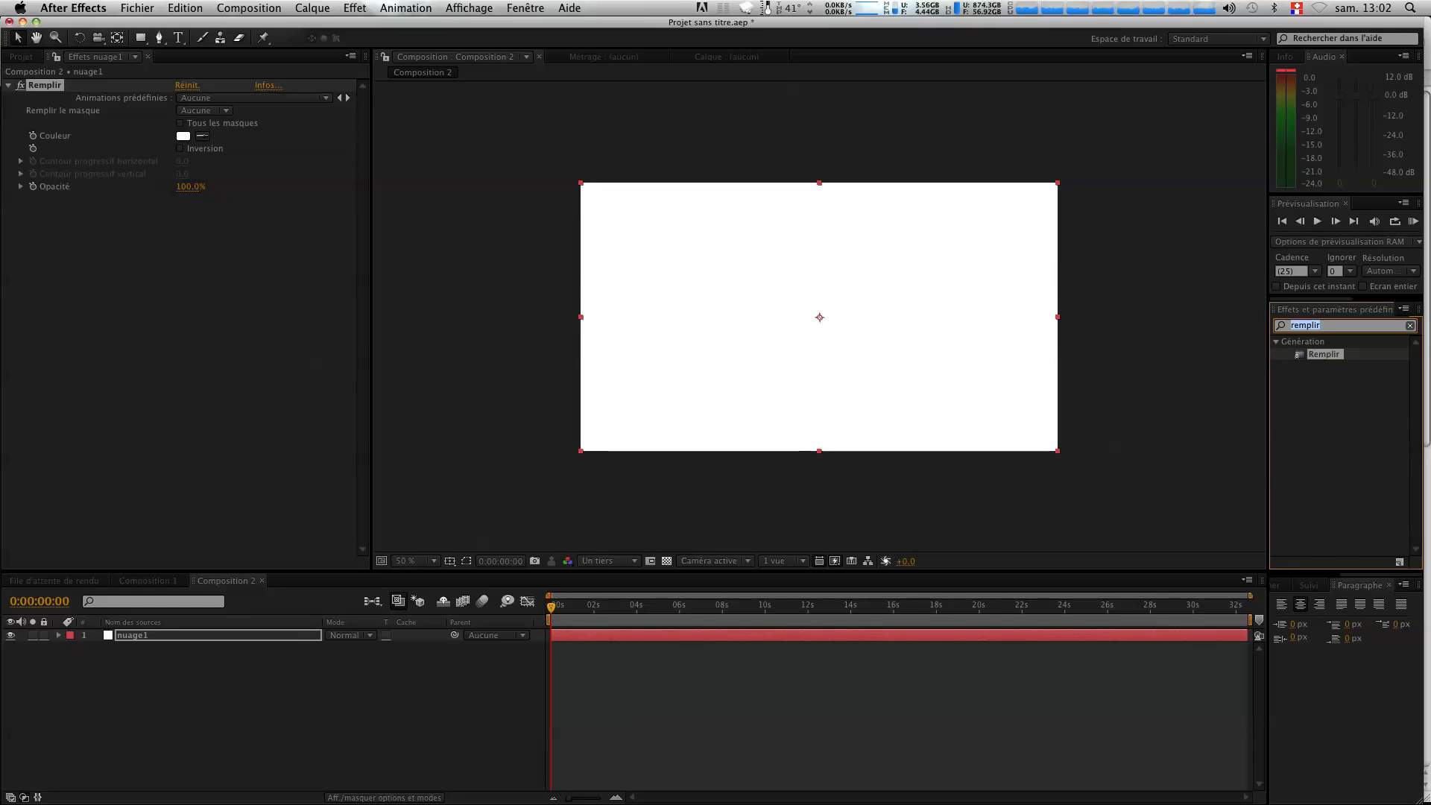
Add the Turbulences and Biseau alpha effects to the nuage1 layer, in that order after Remplir.
text(turbulence)
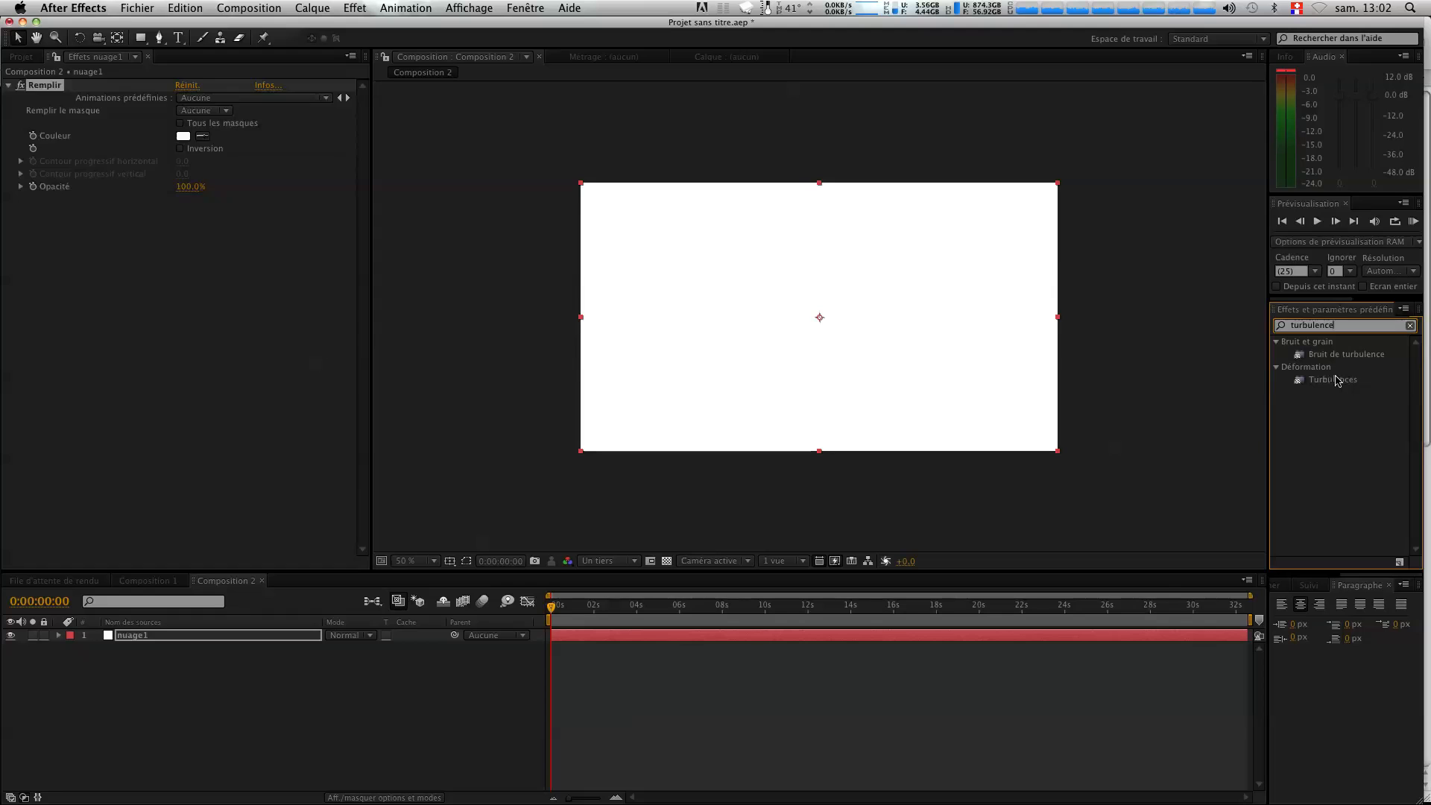
drag(1338, 381, 621, 342)
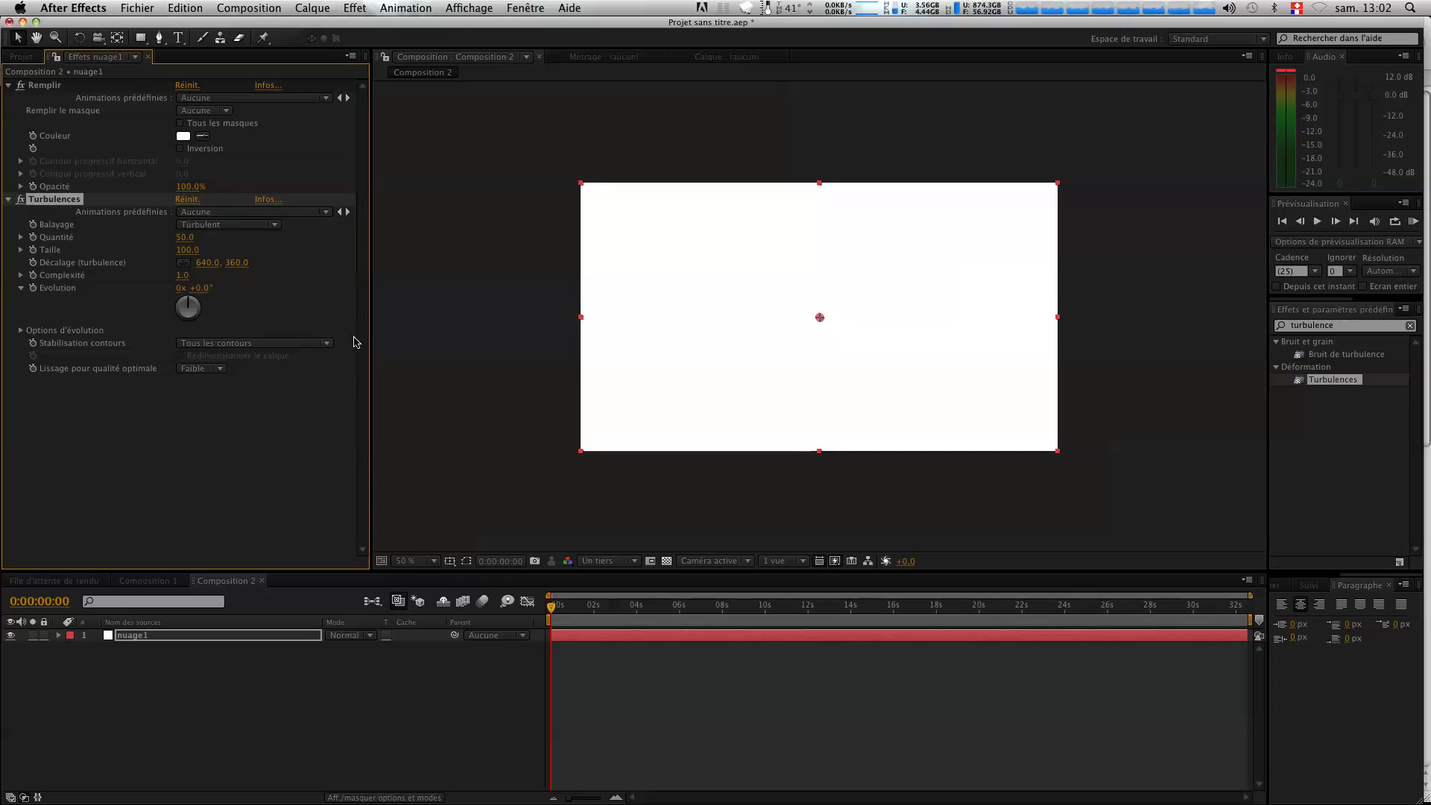
click(1286, 326)
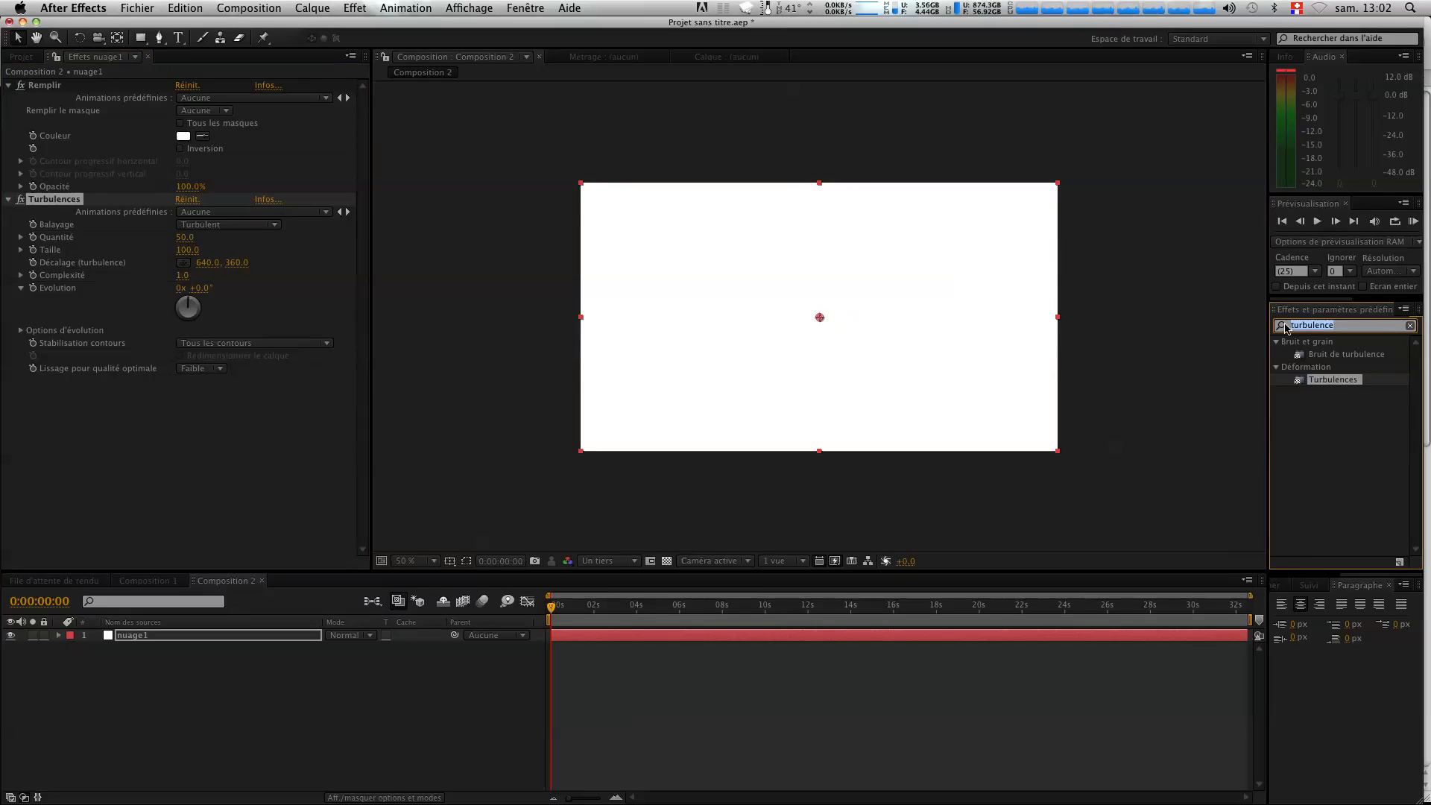
text(biseau a)
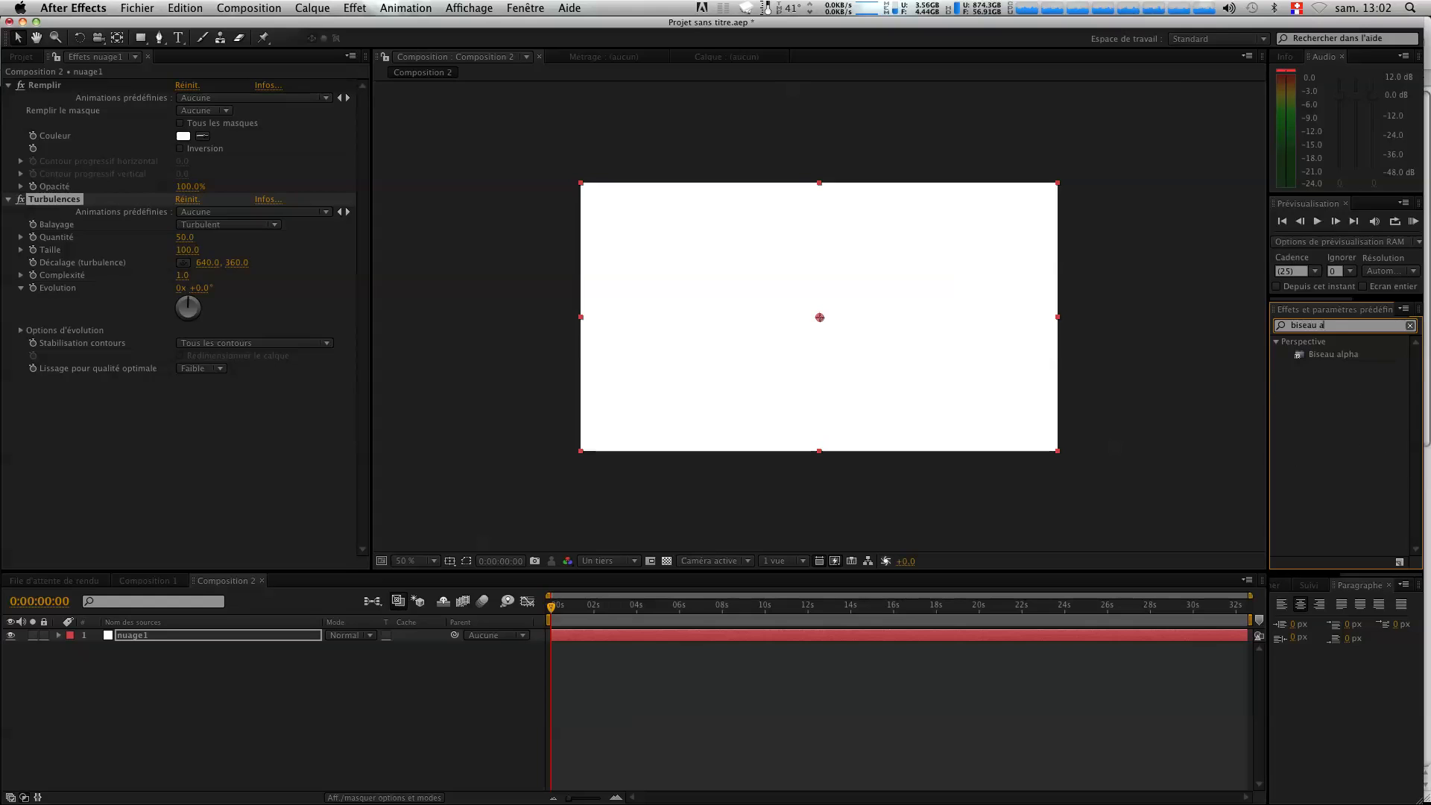
click(1322, 359)
drag(1322, 363, 67, 379)
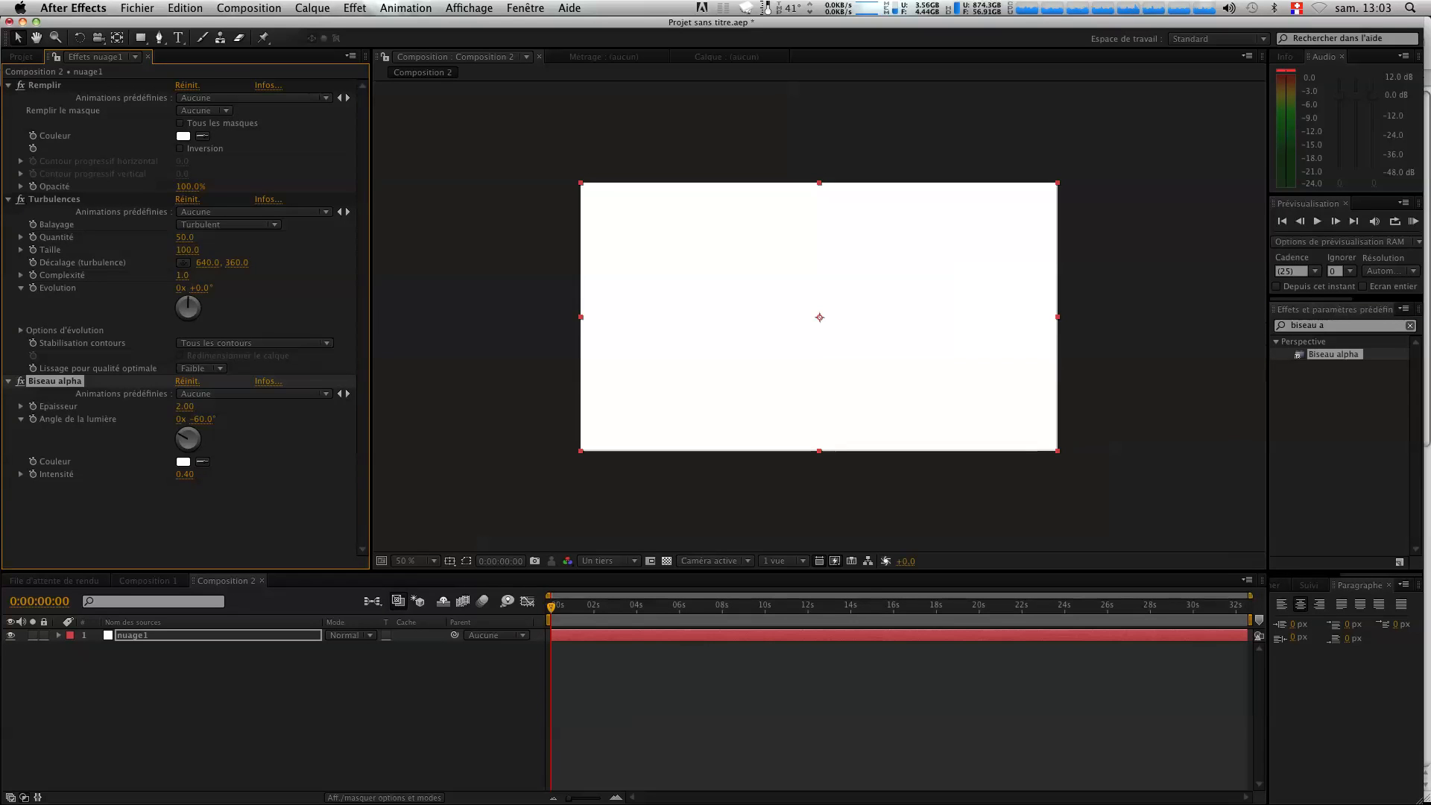
Add the Bruit fractal effect to the nuage1 layer, after Biseau alpha.
click(1342, 325)
text(bruit fract)
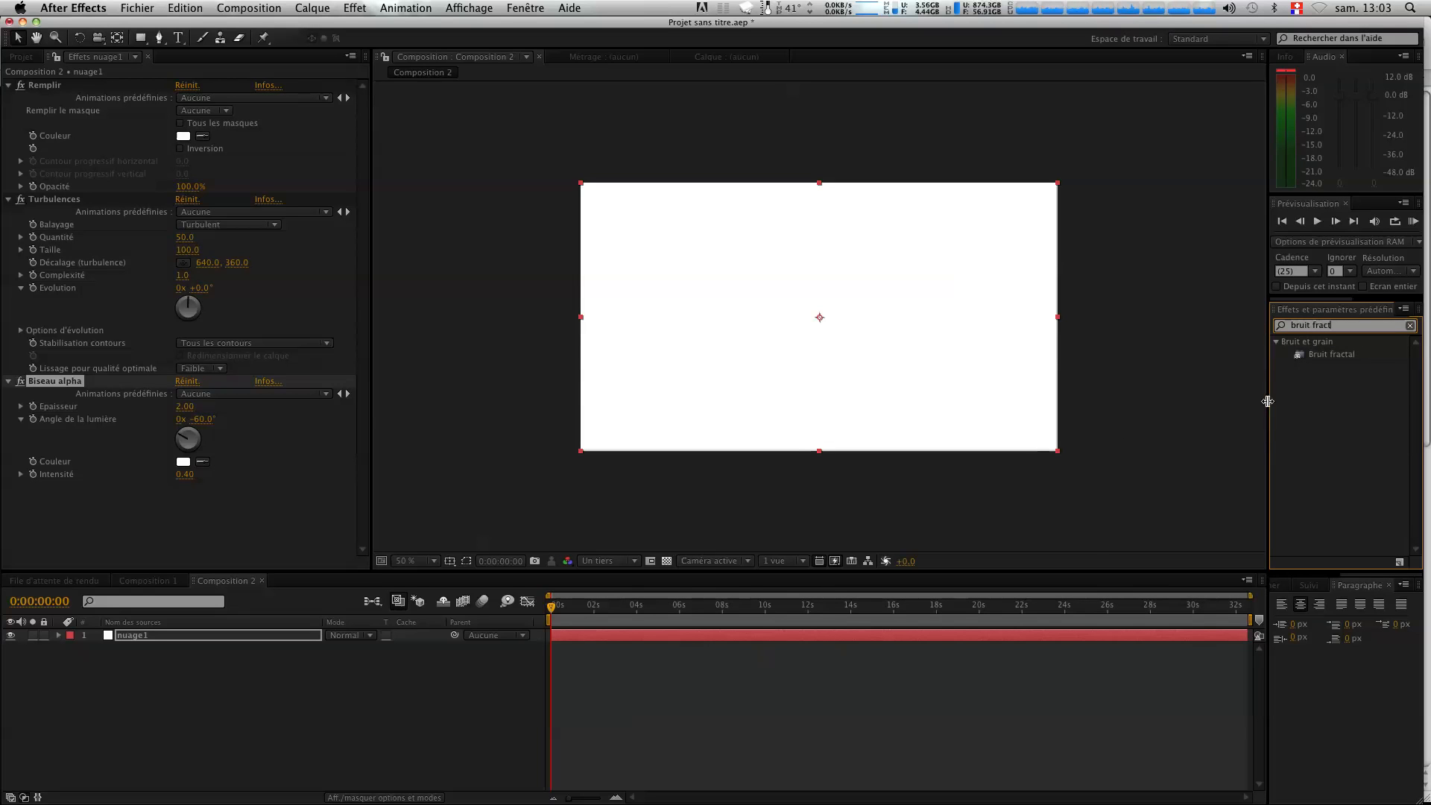
drag(1331, 354, 66, 492)
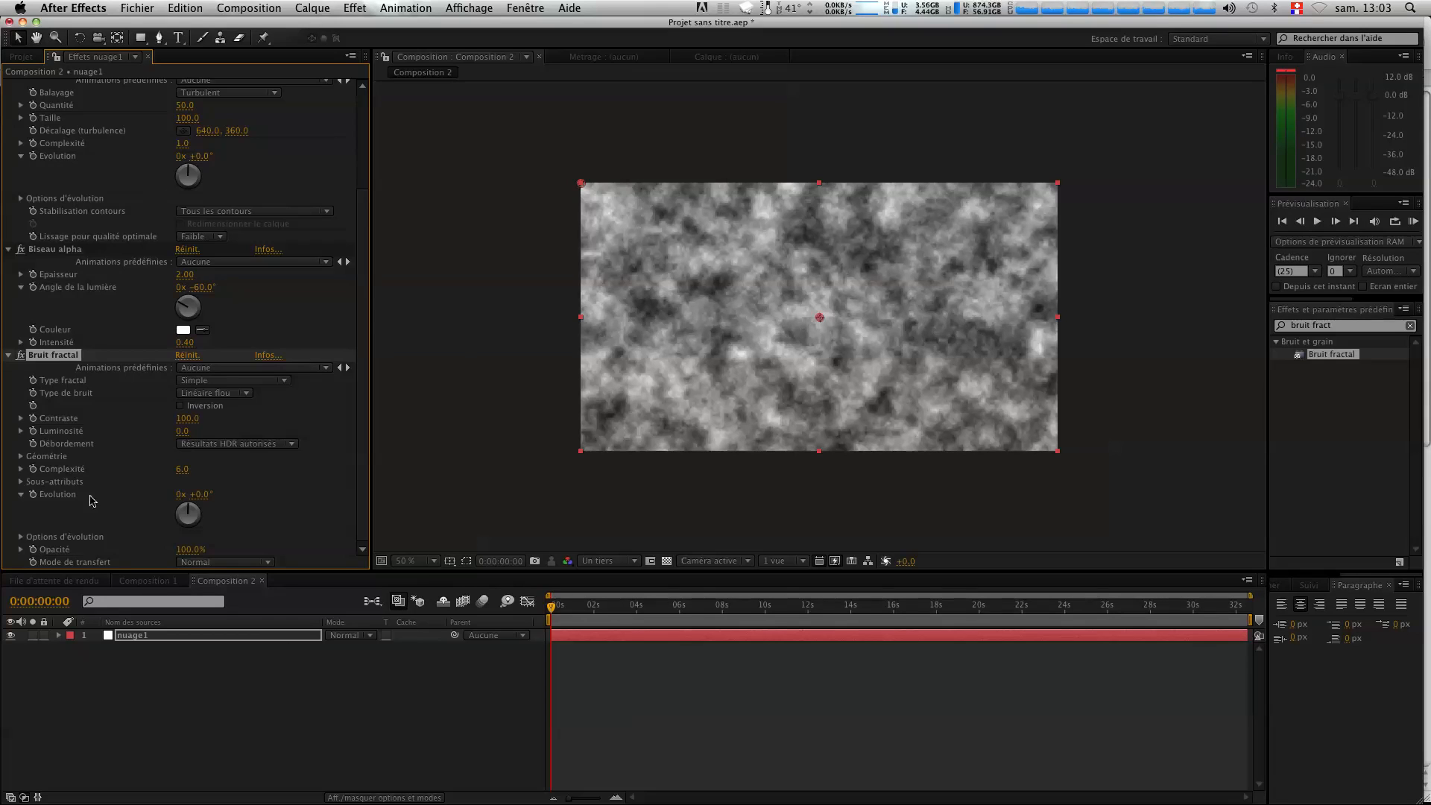
Set the Quantité of the Turbulences effect to 50.
scroll(91, 300, up, 5)
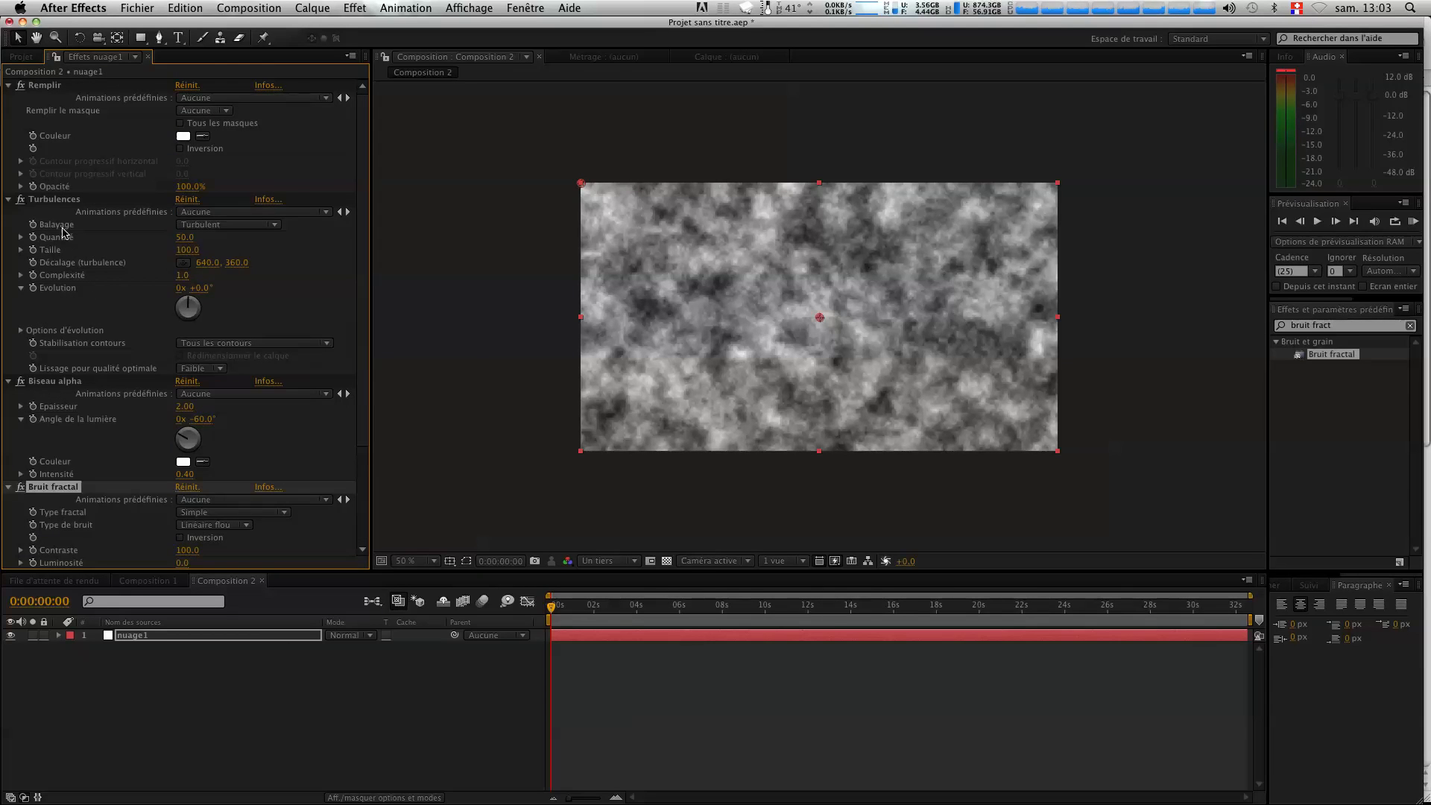
click(66, 201)
click(46, 86)
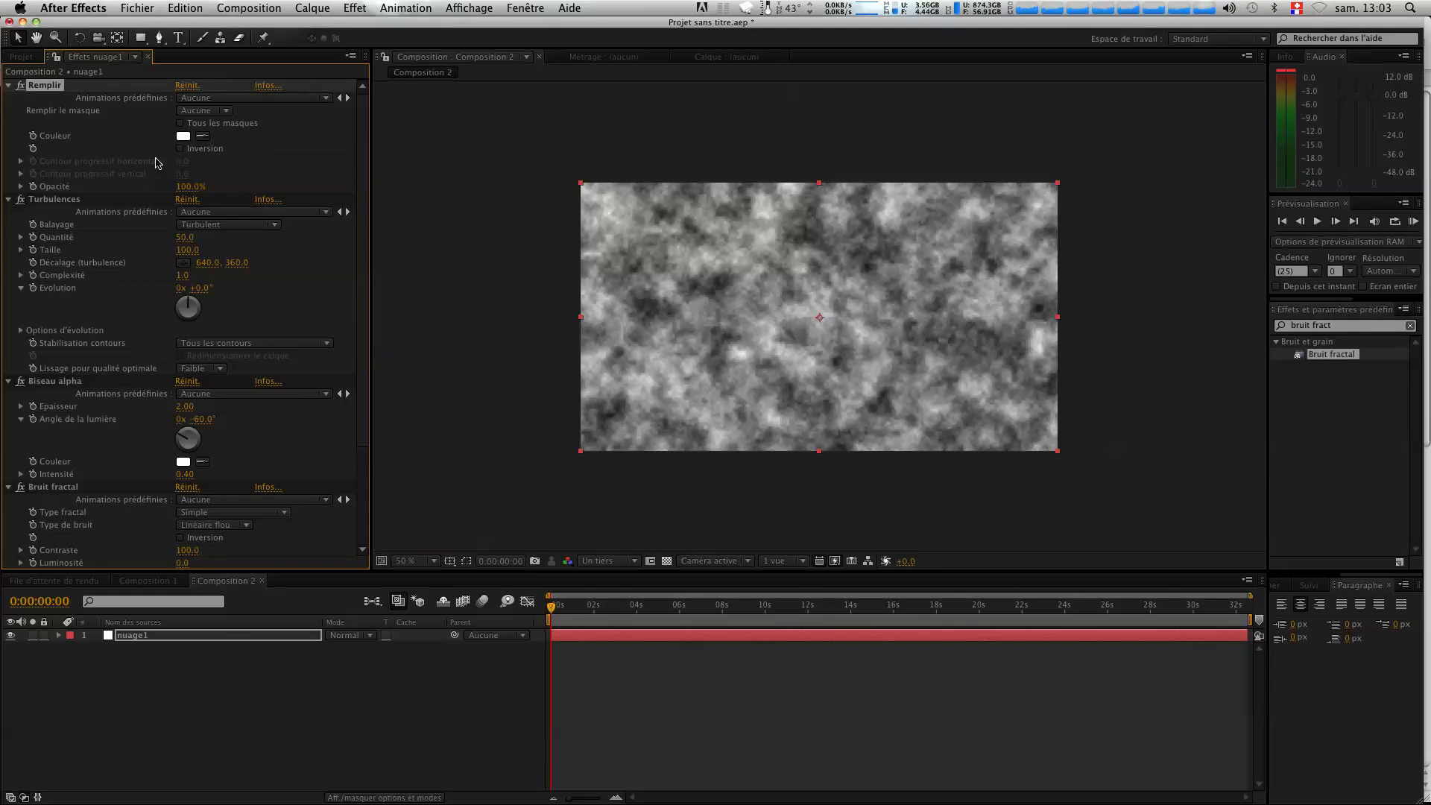
click(49, 200)
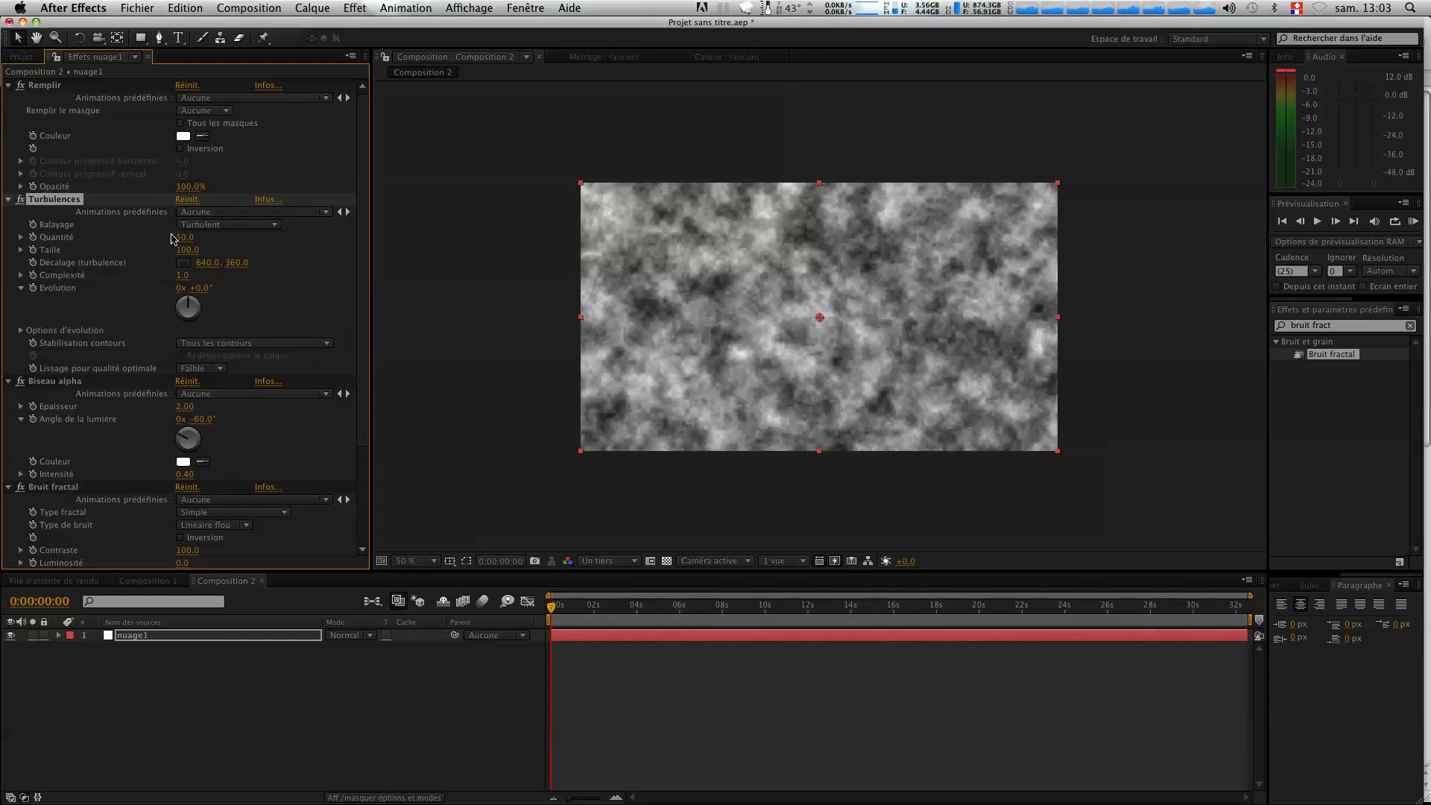
drag(184, 237, 166, 242)
click(184, 238)
text(50)
key(Return)
Set the Taille of the Turbulences effect to 423 and its Complexité to 10.
drag(184, 254, 272, 255)
drag(181, 256, 180, 261)
click(182, 275)
text(10)
key(Return)
Animate the Evolution of the Turbulences effect with the expression time*-30.
alt+click(33, 289)
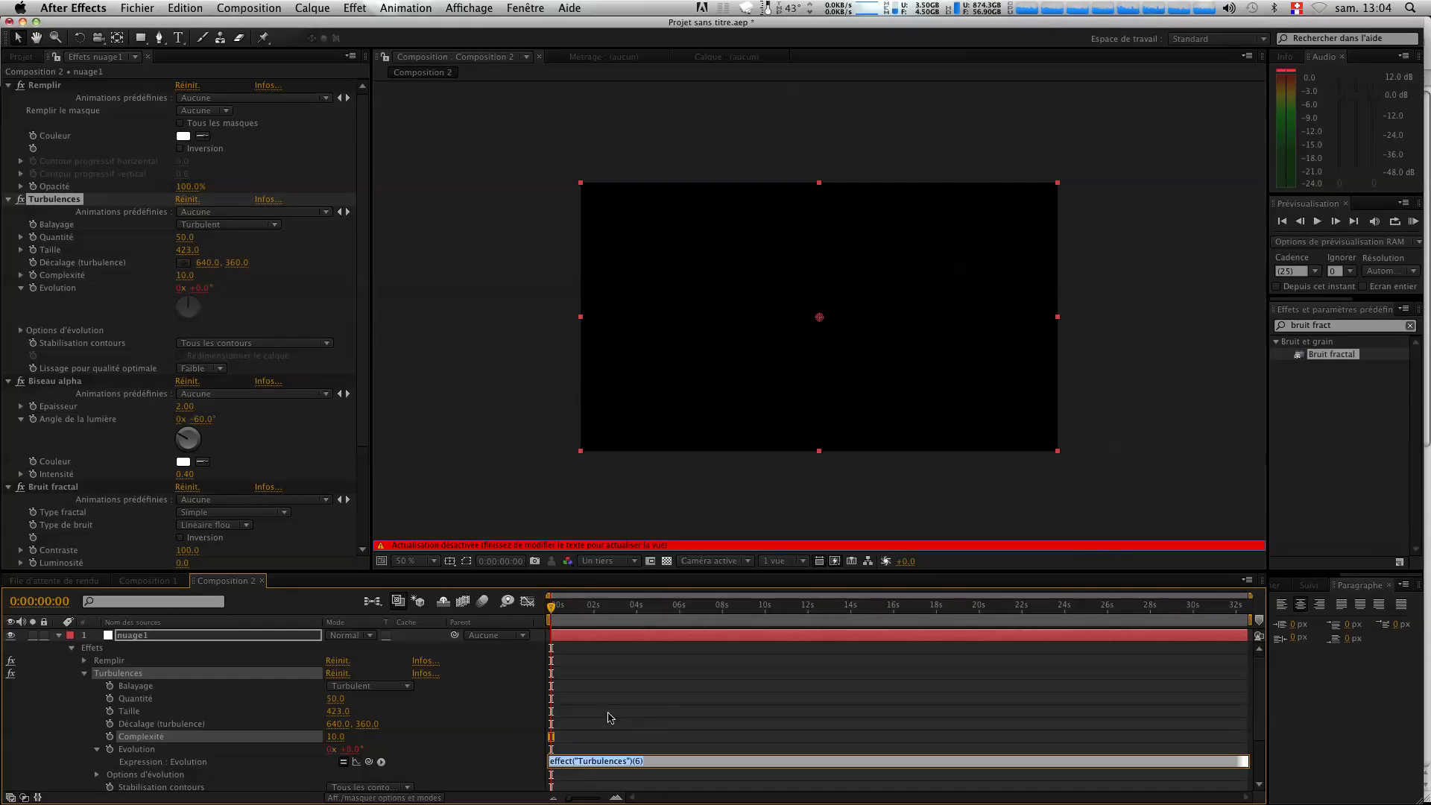
text(time*-)
text(30)
key(KP_Enter)
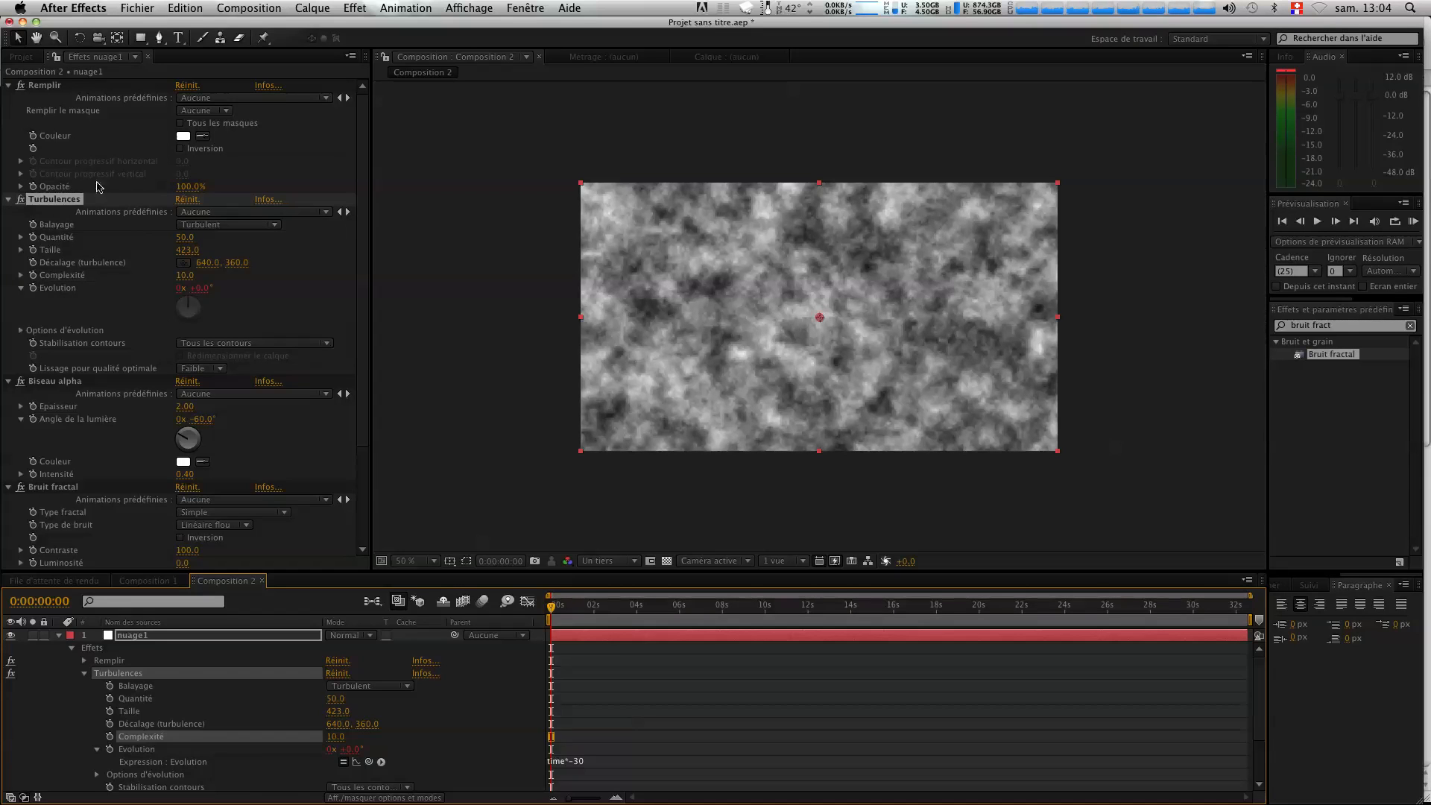
Set the Biseau alpha effect's Epaisseur to 48.70, its light angle to -5° and its Intensité to 0.24.
click(36, 383)
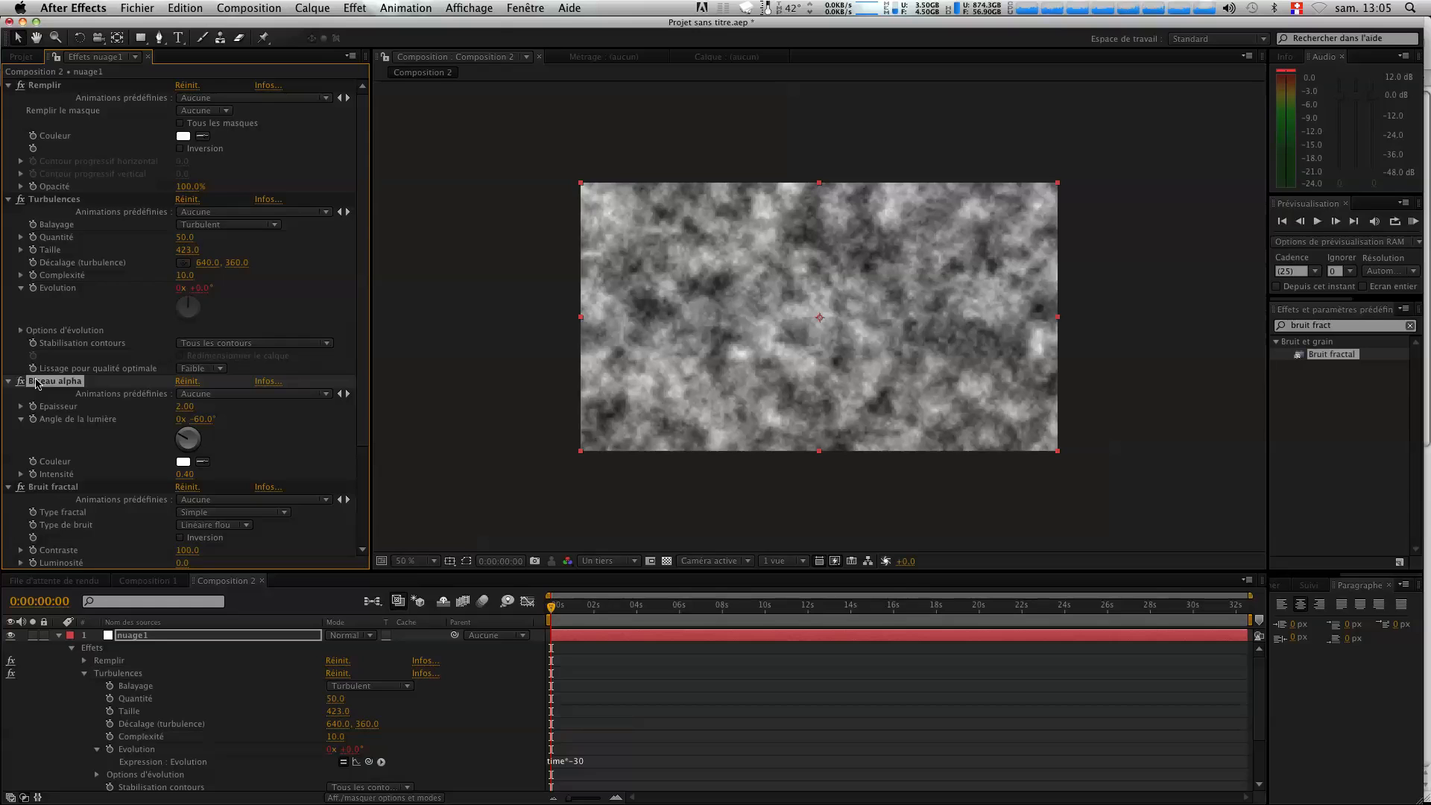
drag(186, 406, 296, 402)
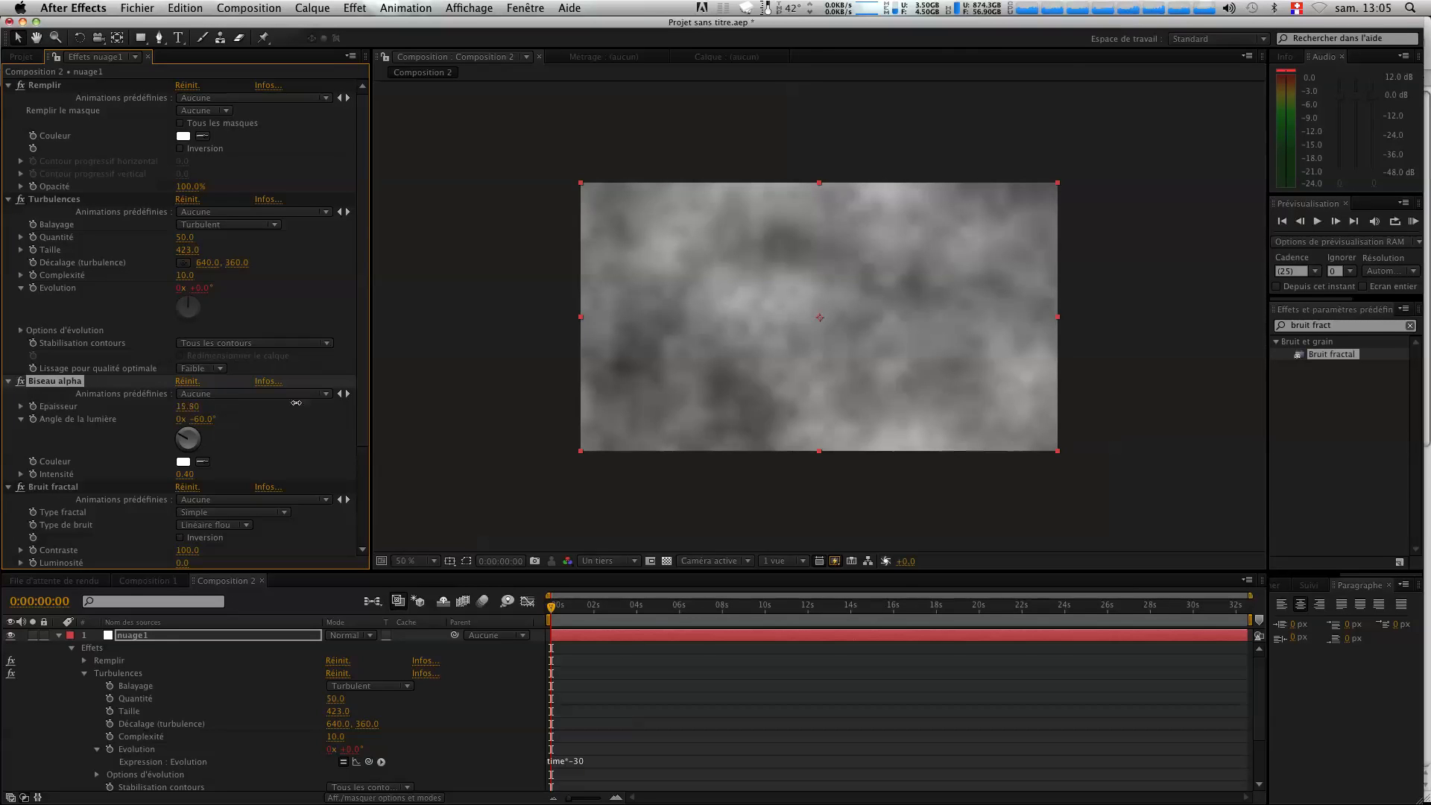
drag(466, 406, 573, 405)
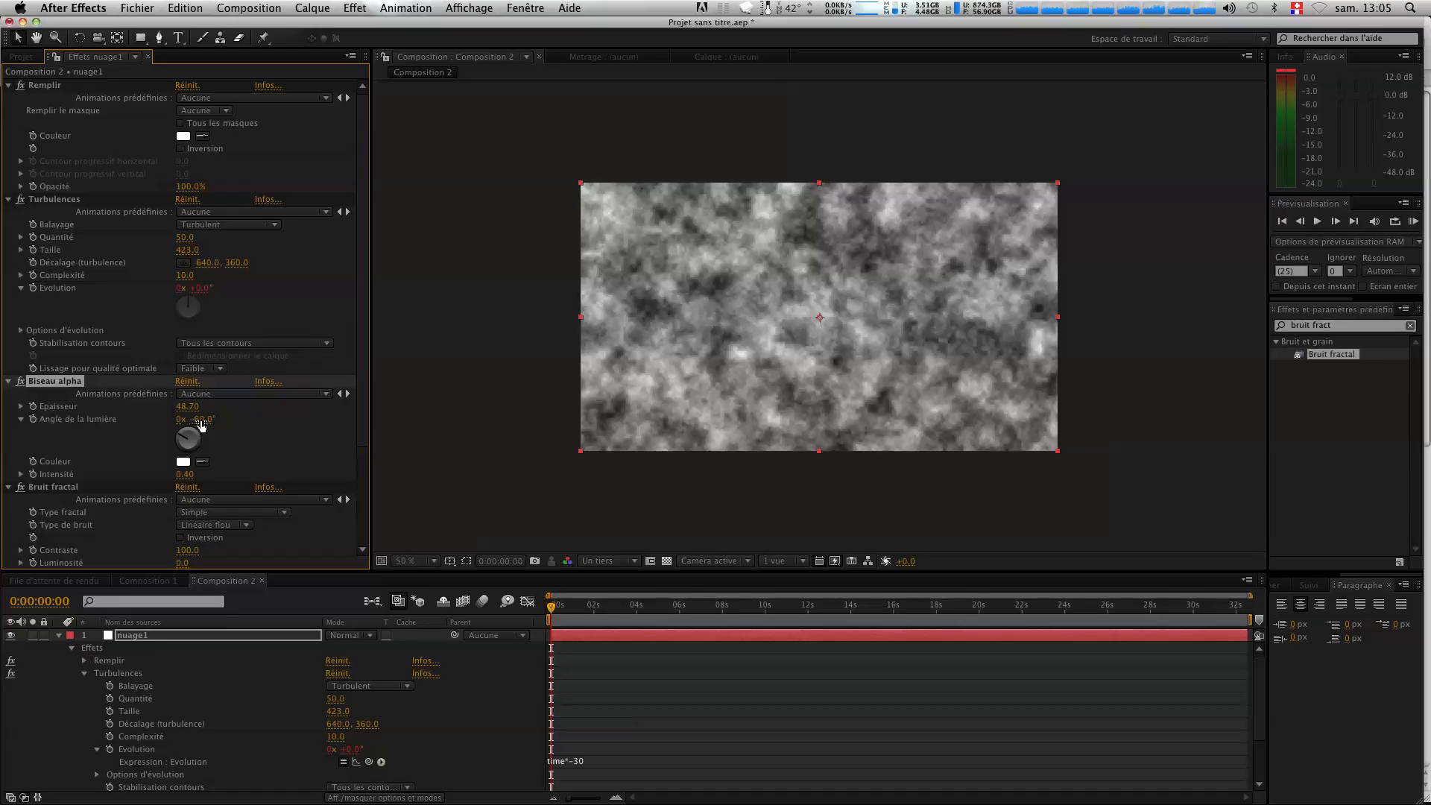
drag(201, 420, 242, 420)
drag(185, 476, 169, 476)
Set the Contraste of the Bruit fractal effect to 30.
click(67, 490)
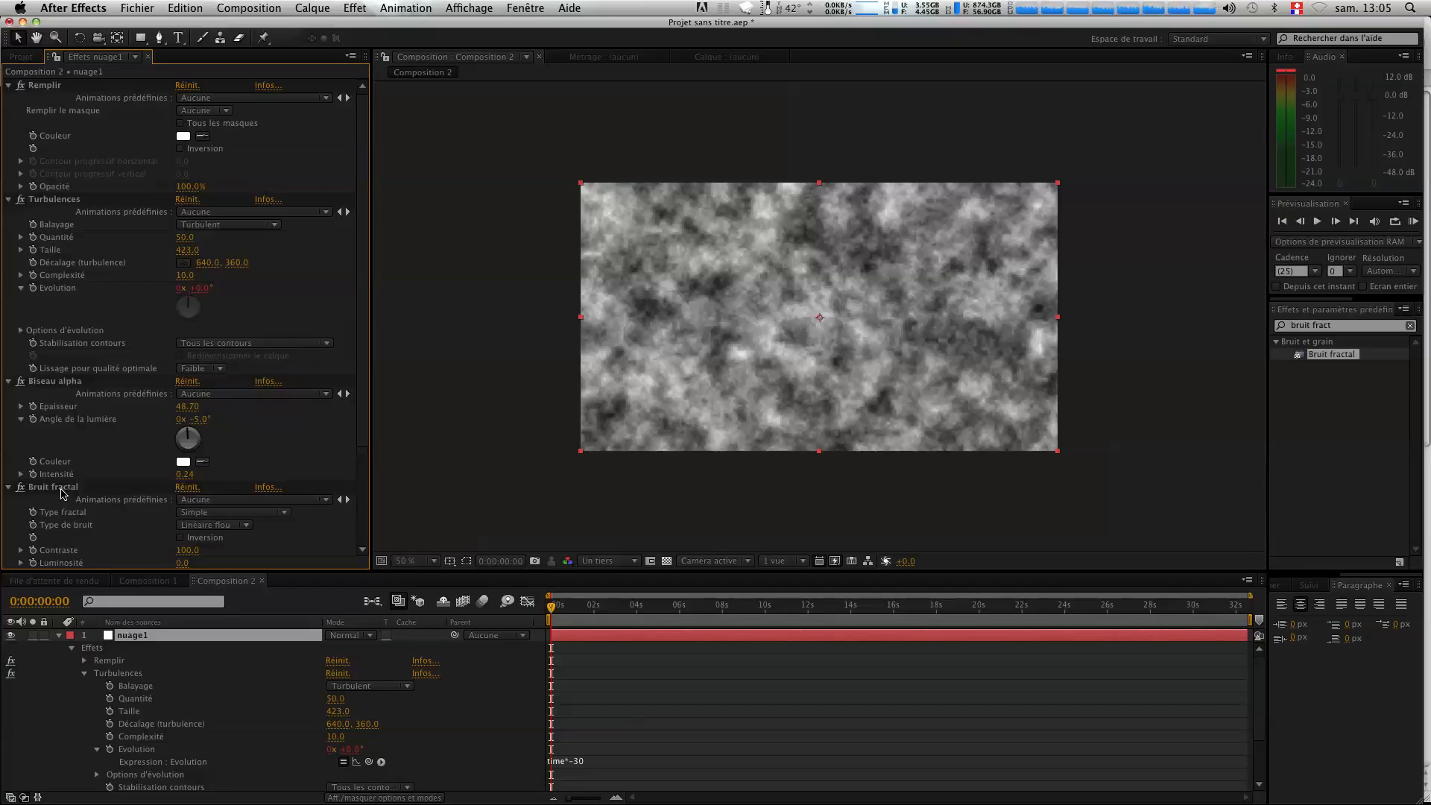
scroll(75, 490, down, 5)
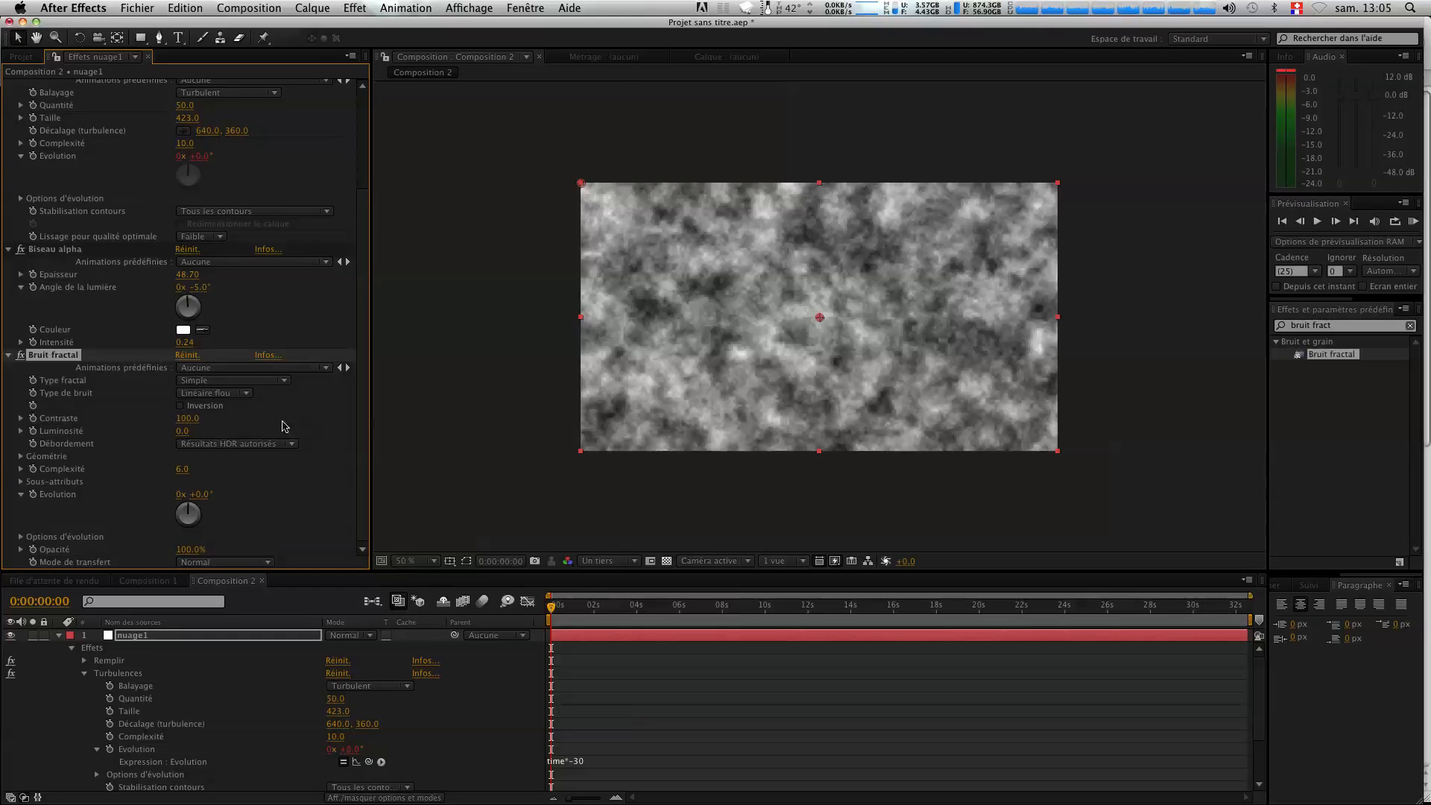
click(186, 420)
text(20)
key(Return)
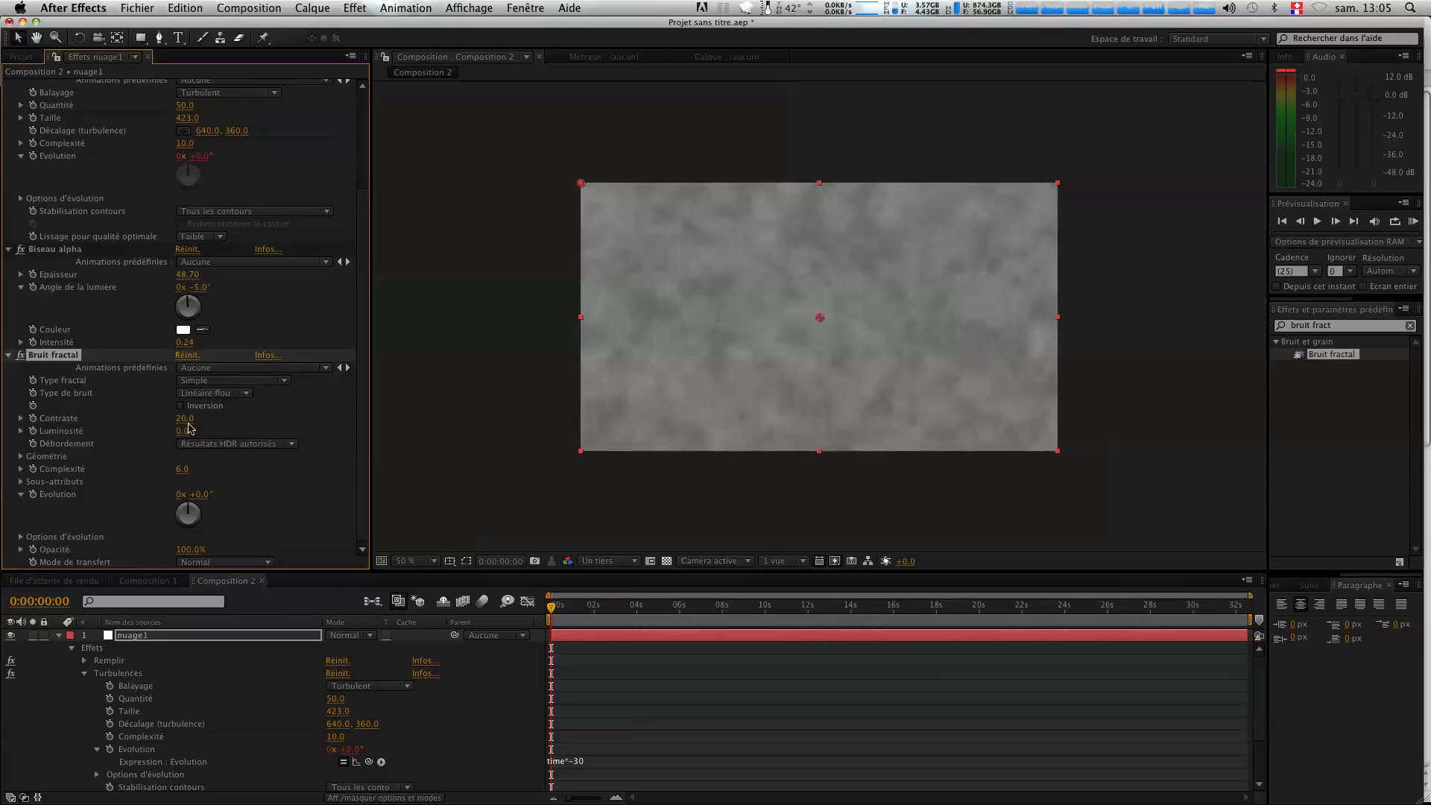
mouse_move(187, 420)
mouse_down()
mouse_move(243, 425)
mouse_move(177, 425)
mouse_up()
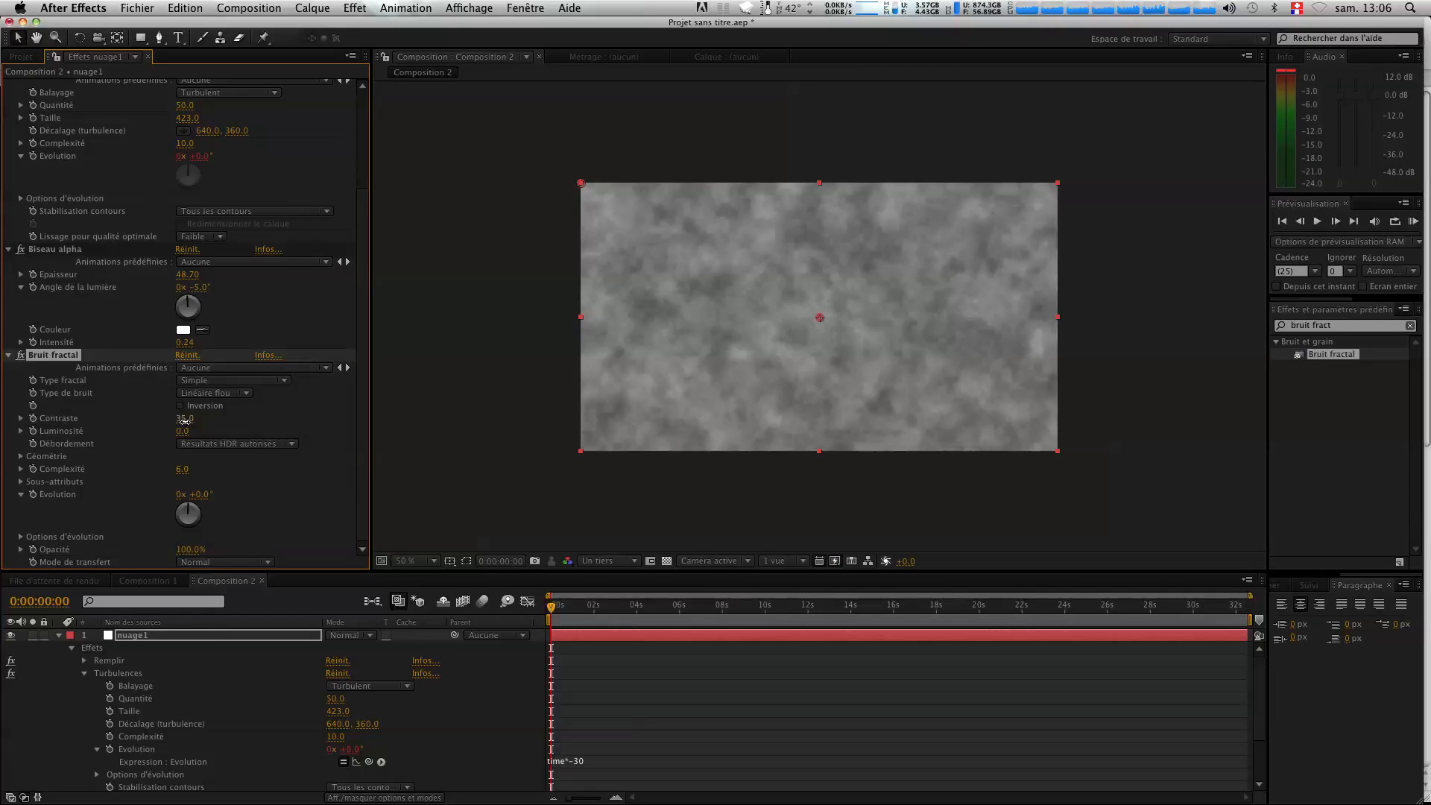
drag(179, 422, 176, 421)
Set the Bruit fractal effect's Débordement to Ecrêter and its Géométrie Echelle to 171.
click(224, 445)
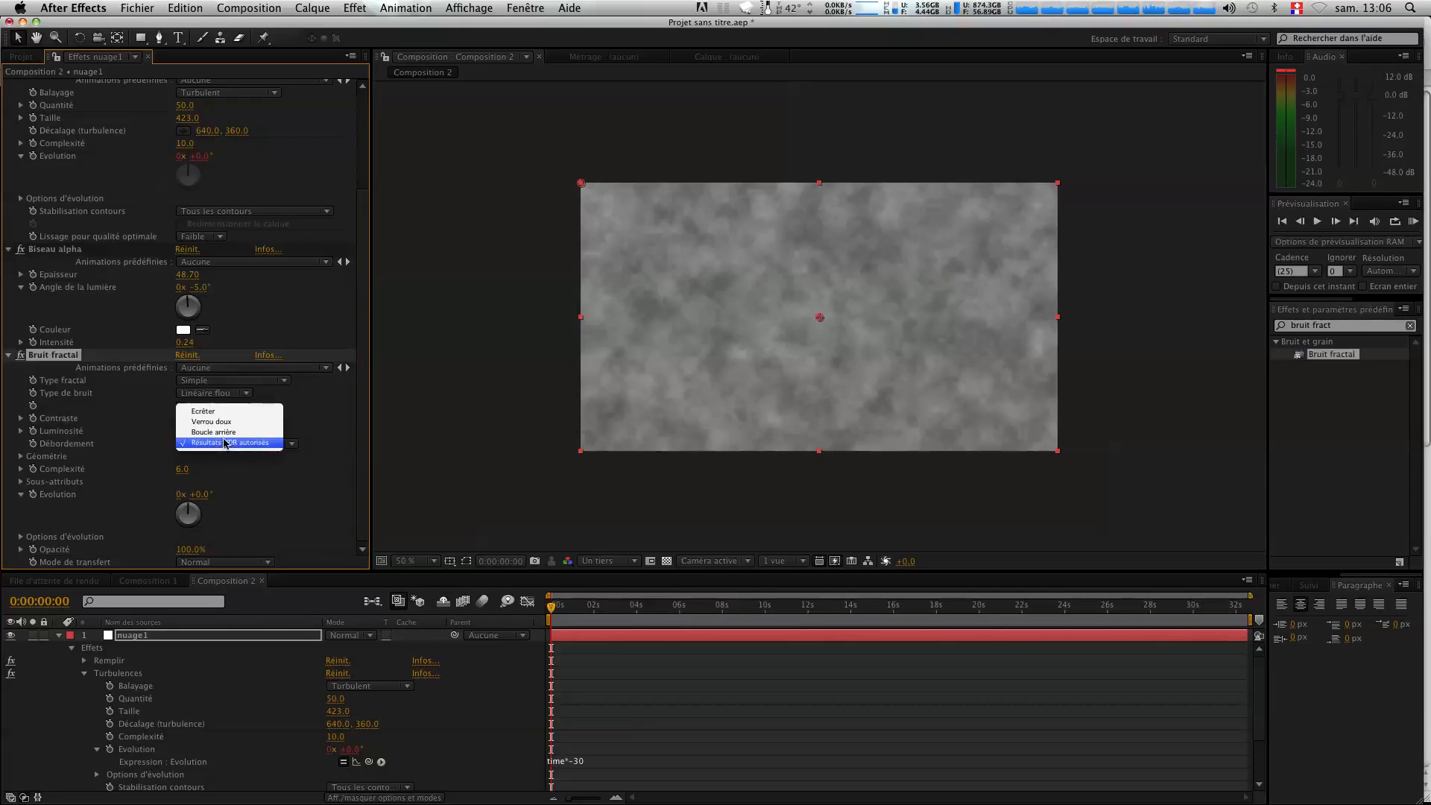
click(211, 410)
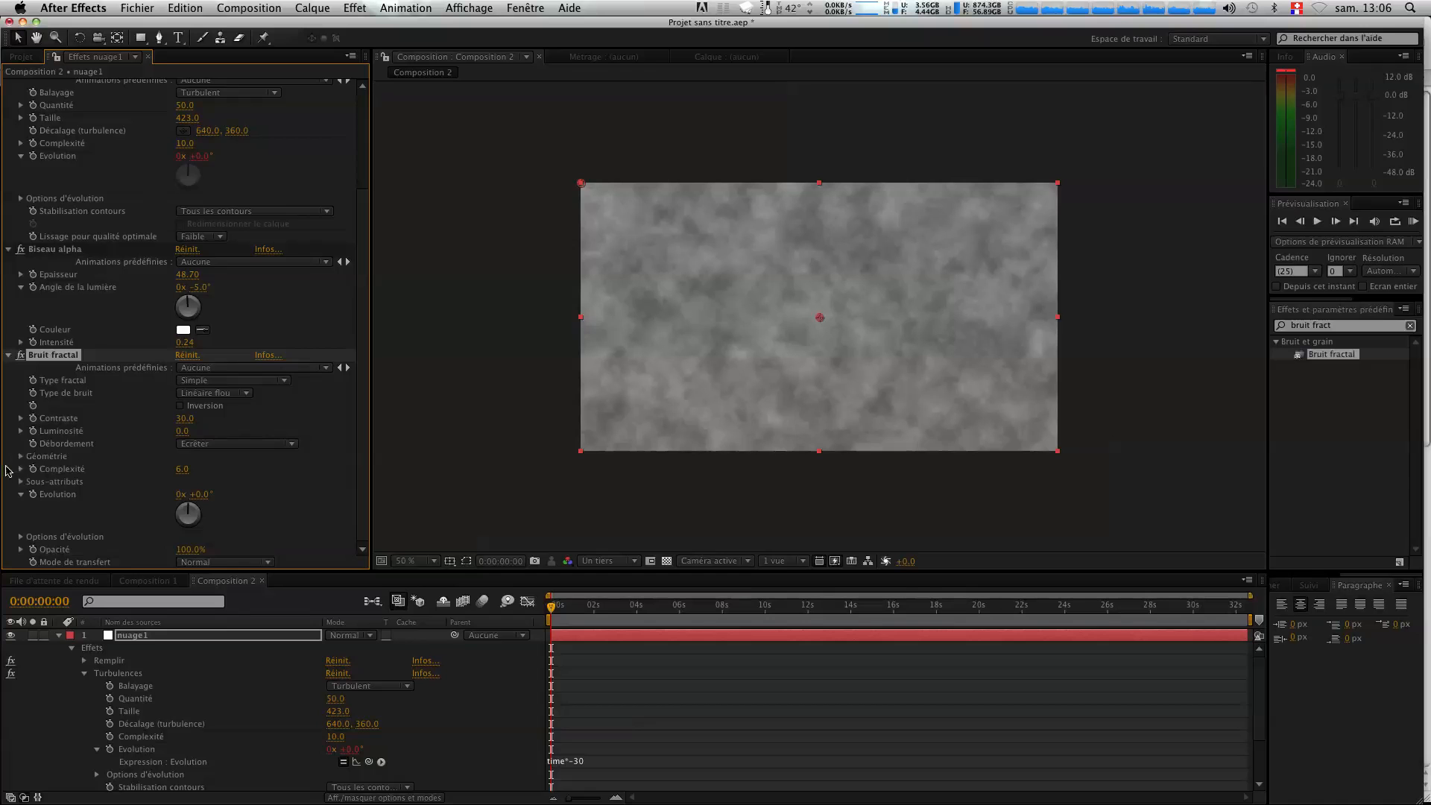
click(18, 456)
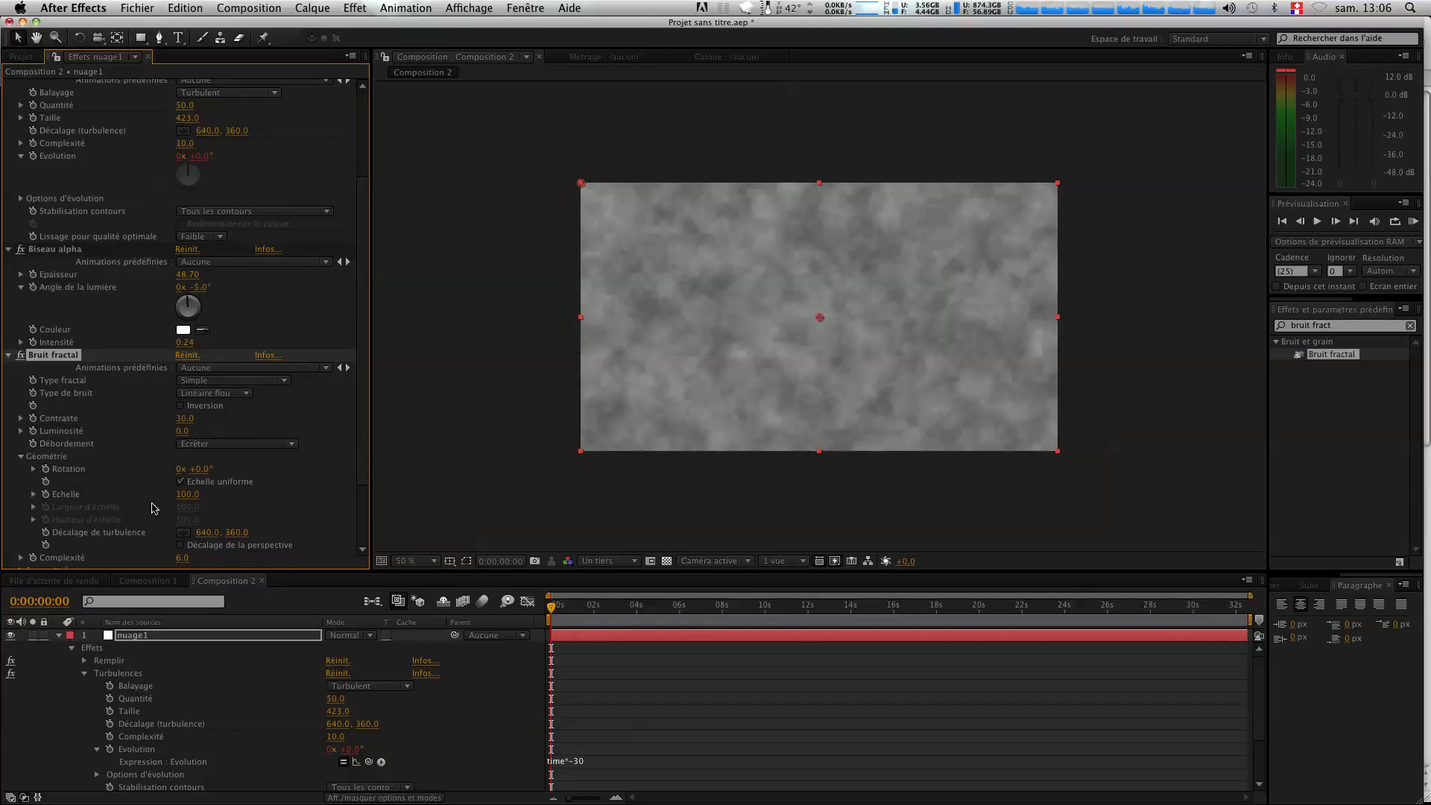
click(34, 494)
drag(192, 494, 246, 500)
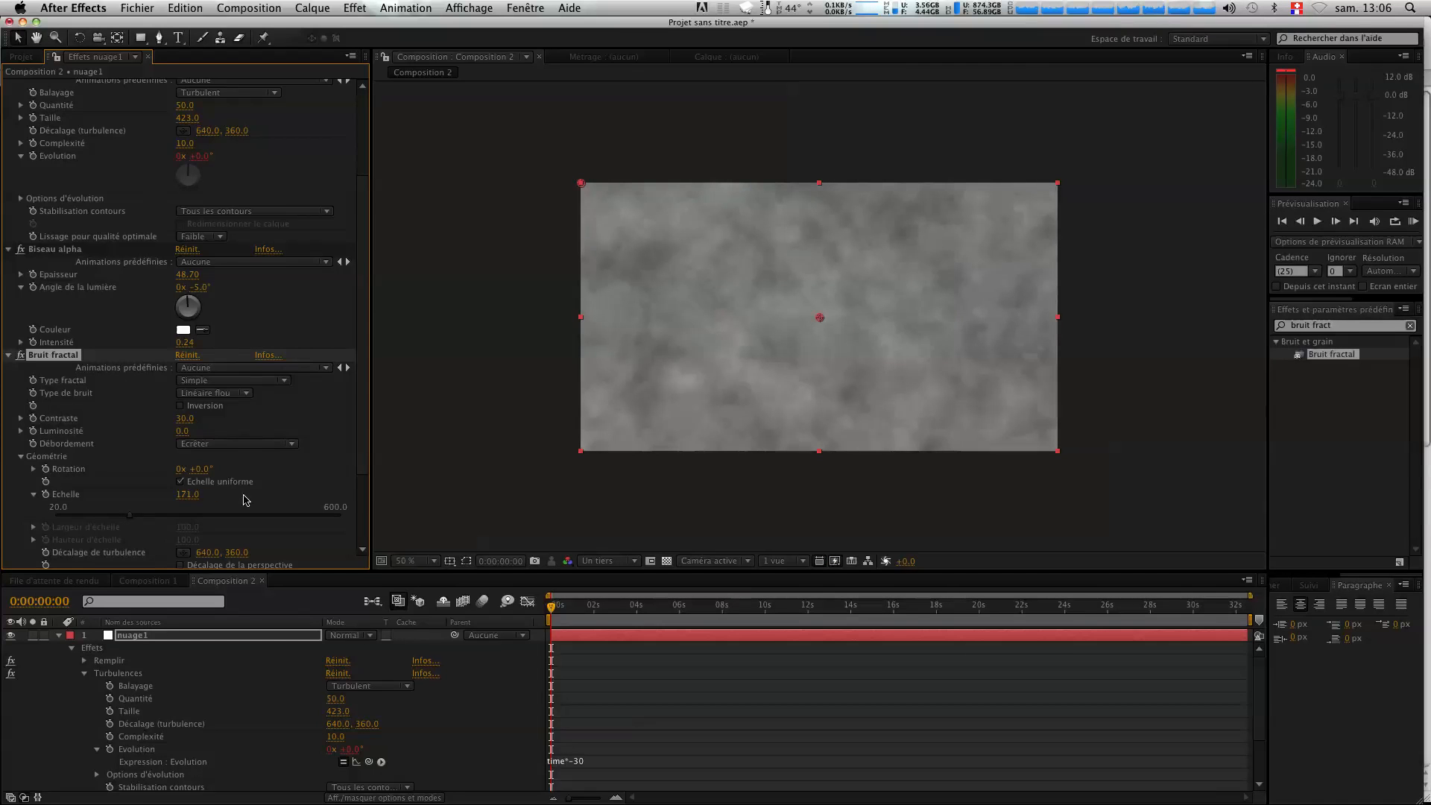
Set the Mode de transfert of the Bruit fractal effect to Lumière crue.
scroll(96, 449, down, 5)
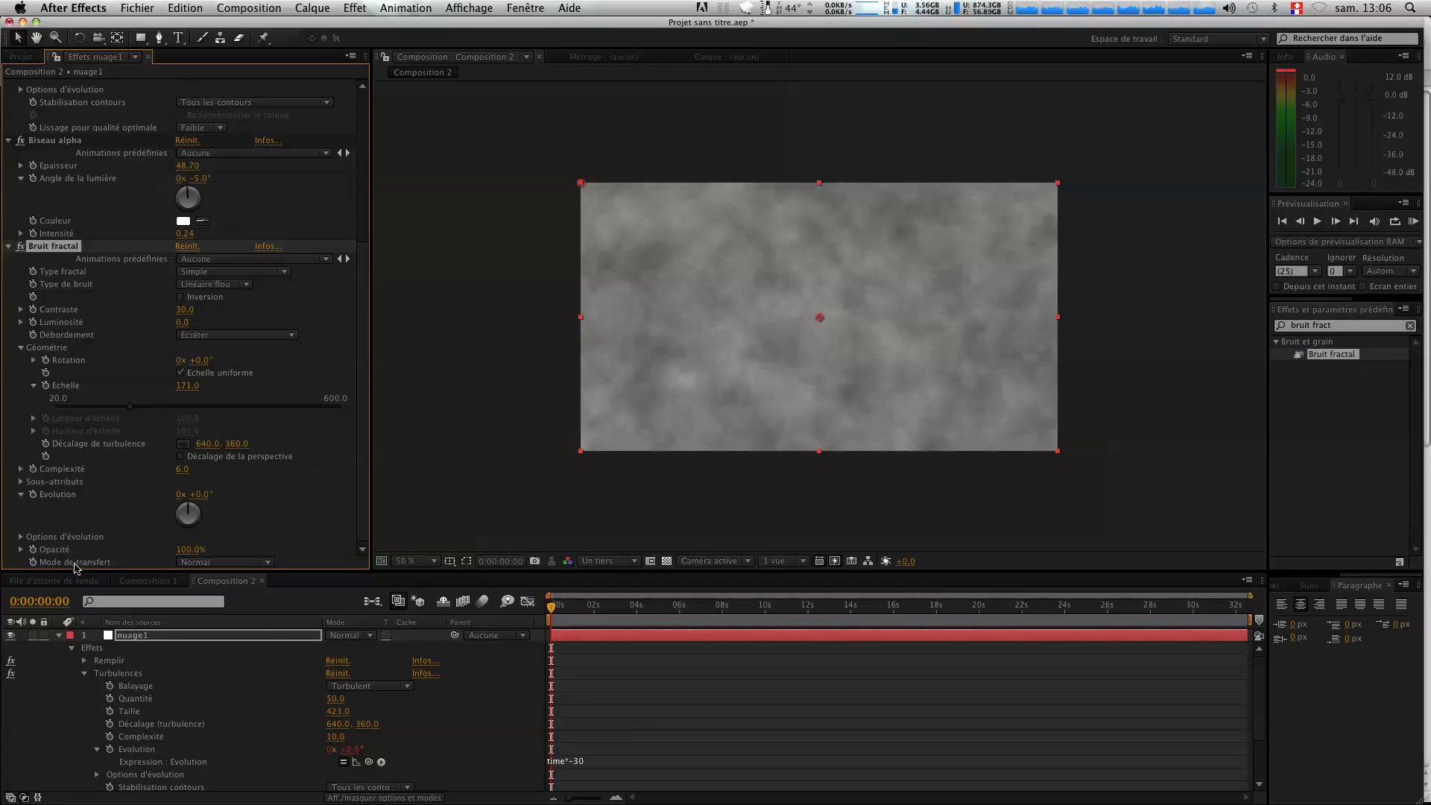
click(194, 563)
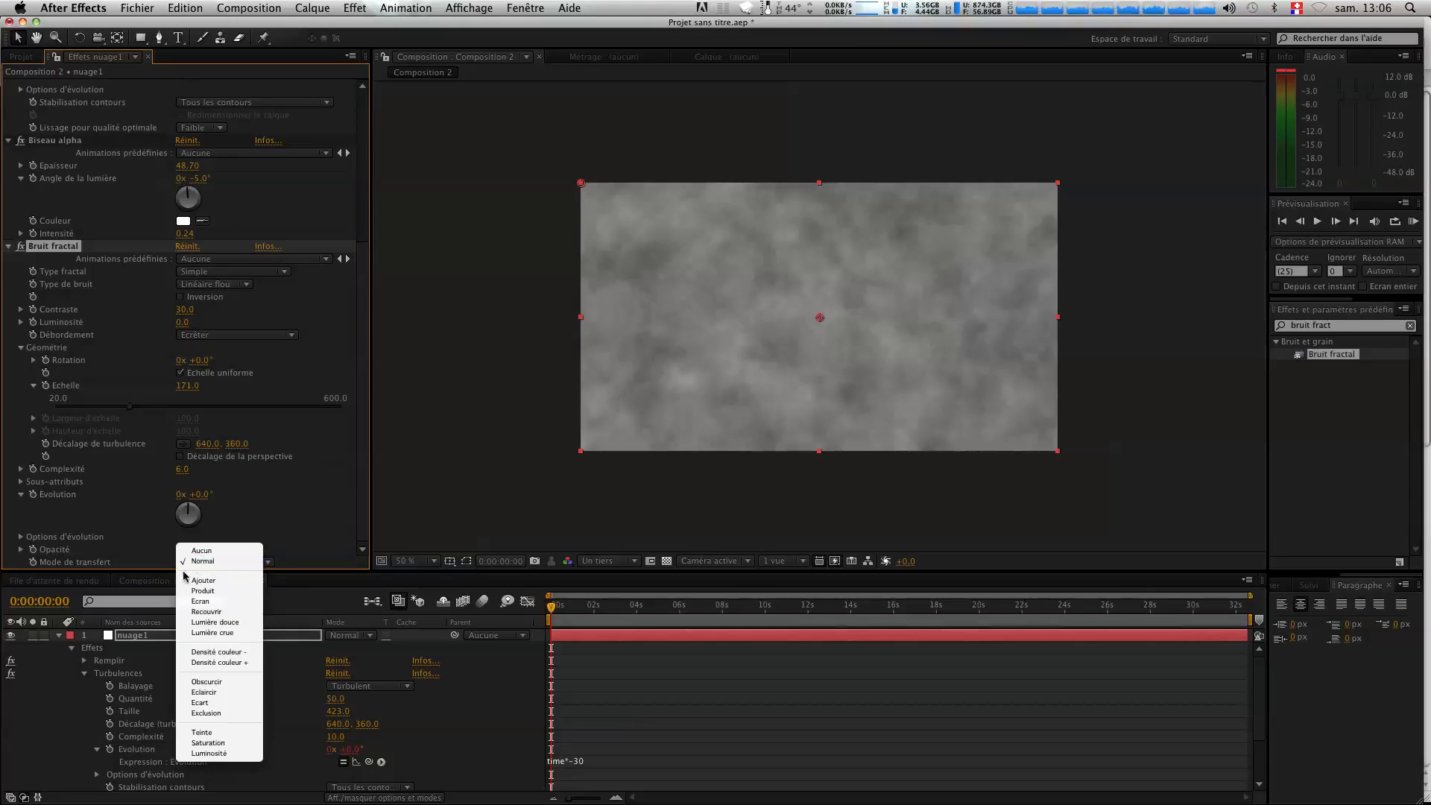
click(199, 623)
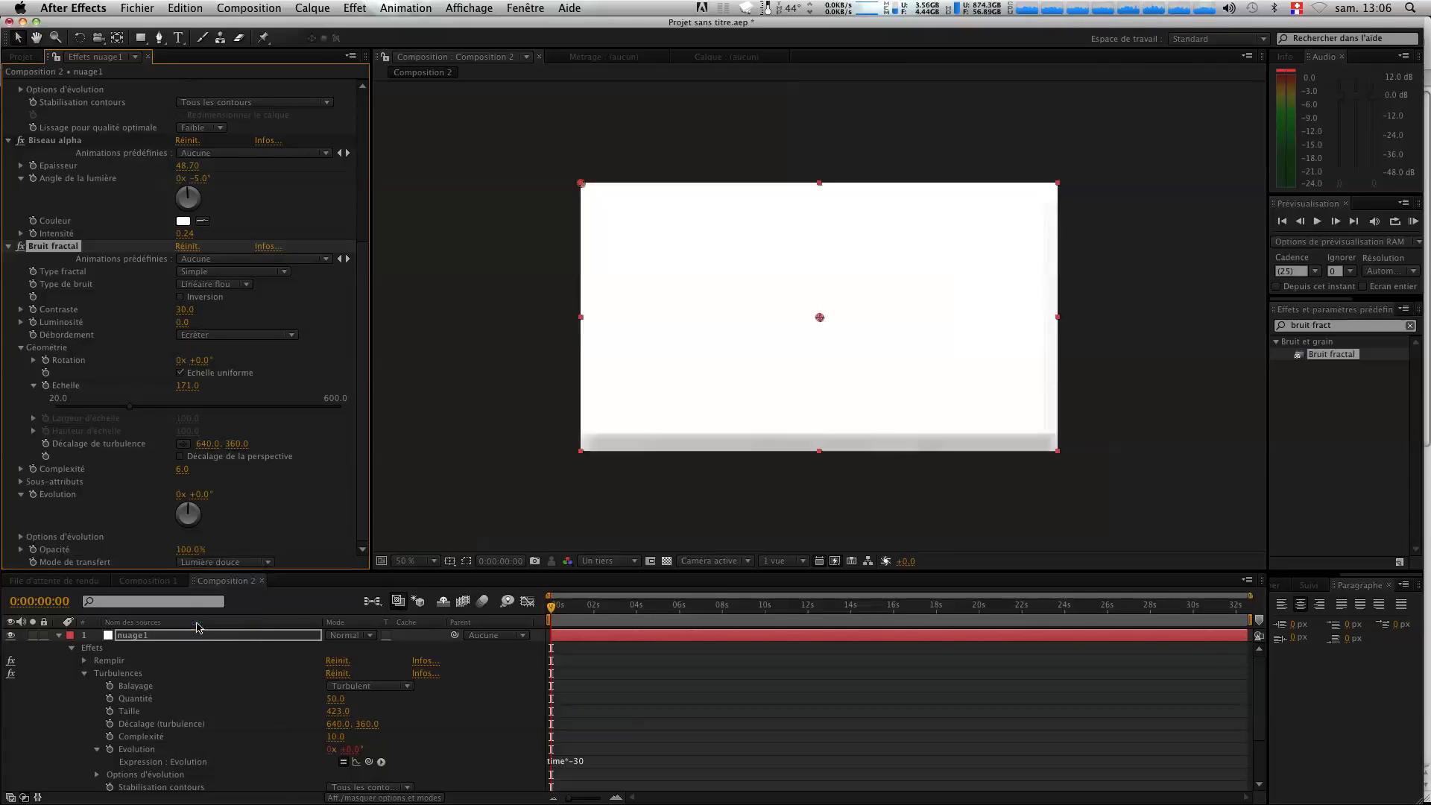
click(198, 563)
click(198, 565)
click(227, 563)
click(228, 575)
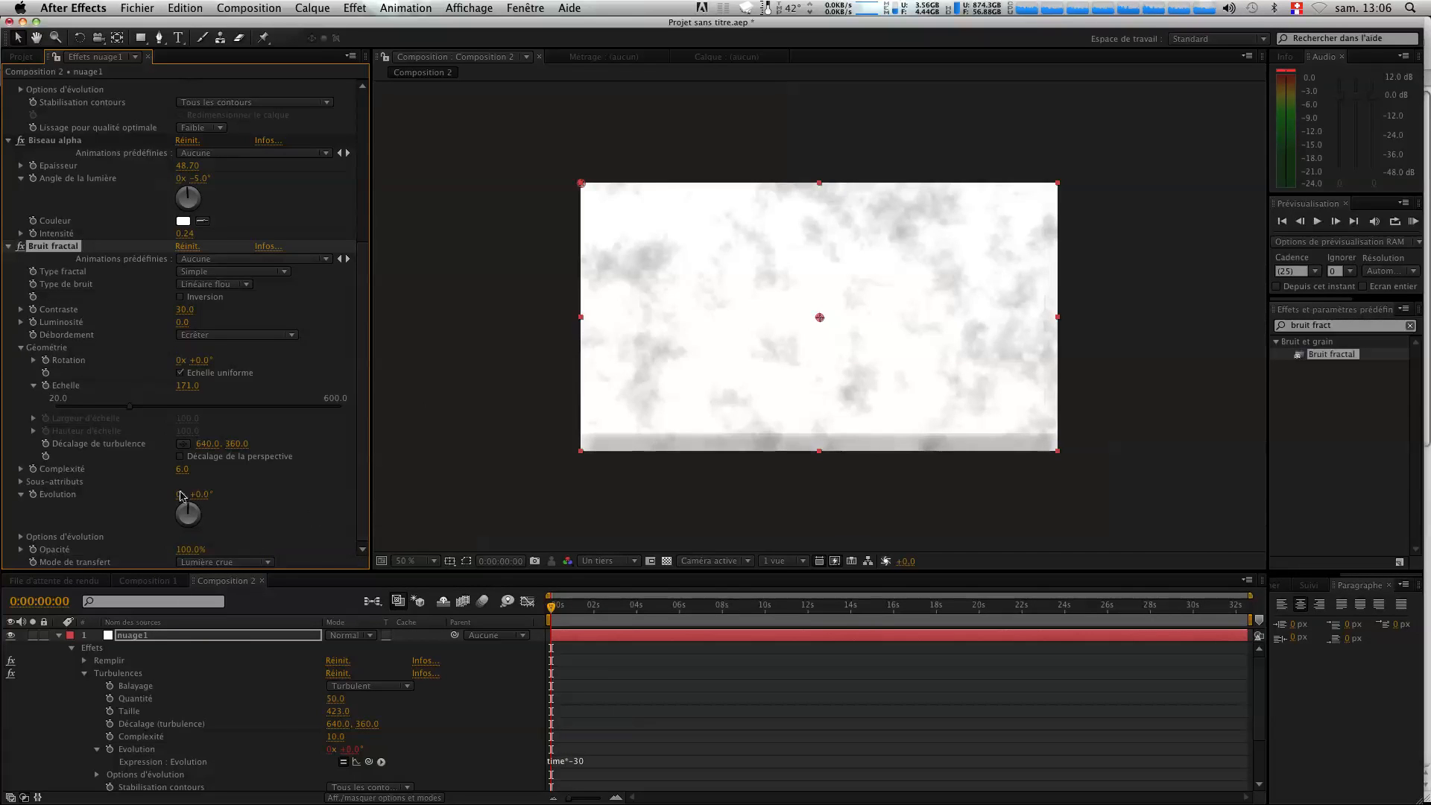
Set the Bruit fractal effect's Opacité to 59% and its Luminosité to -21.
mouse_move(189, 559)
mouse_down()
mouse_move(162, 557)
mouse_move(204, 549)
mouse_up()
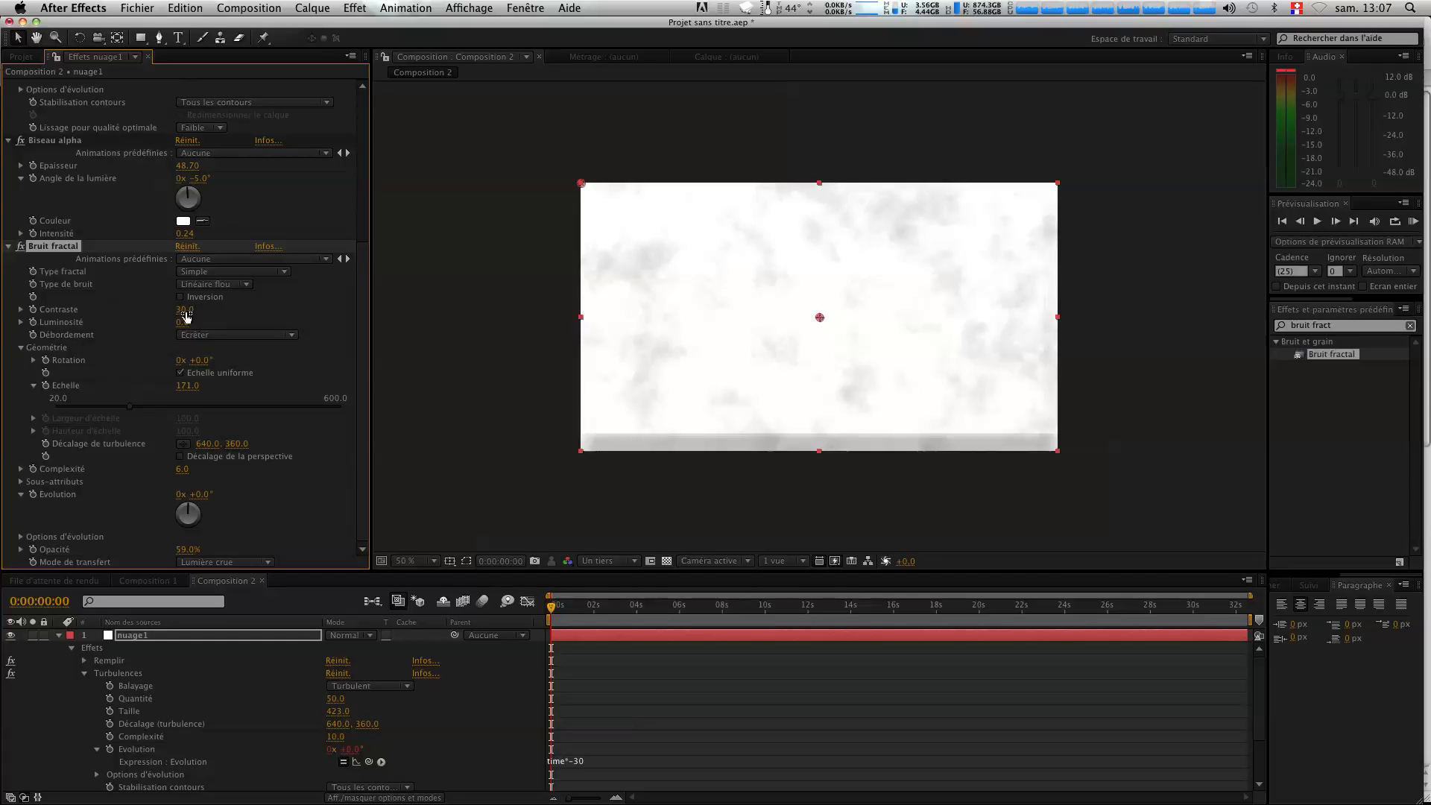
drag(186, 319, 160, 338)
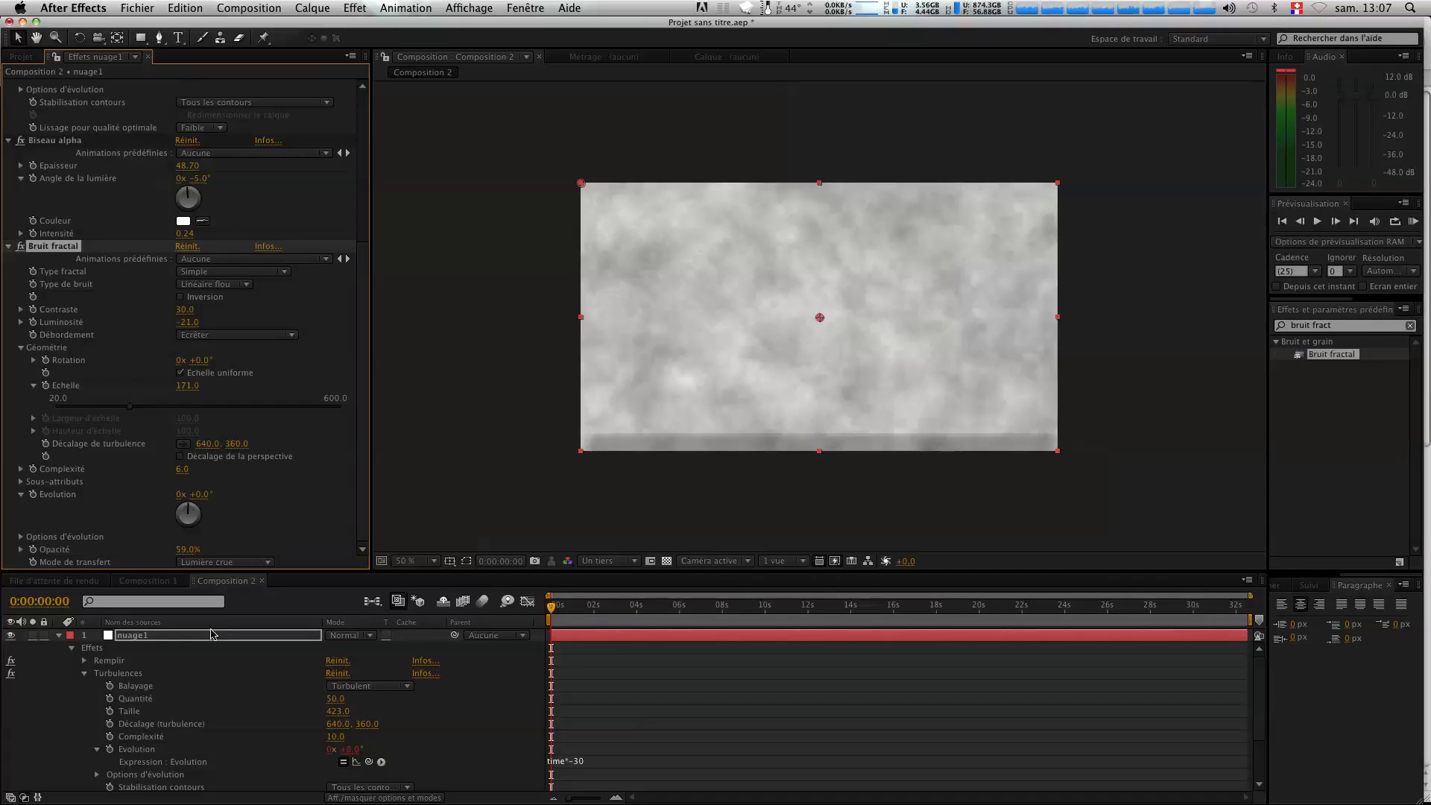
Collapse the nuage1 layer's properties and the settings of all four effects.
click(58, 635)
scroll(43, 141, up, 5)
click(8, 85)
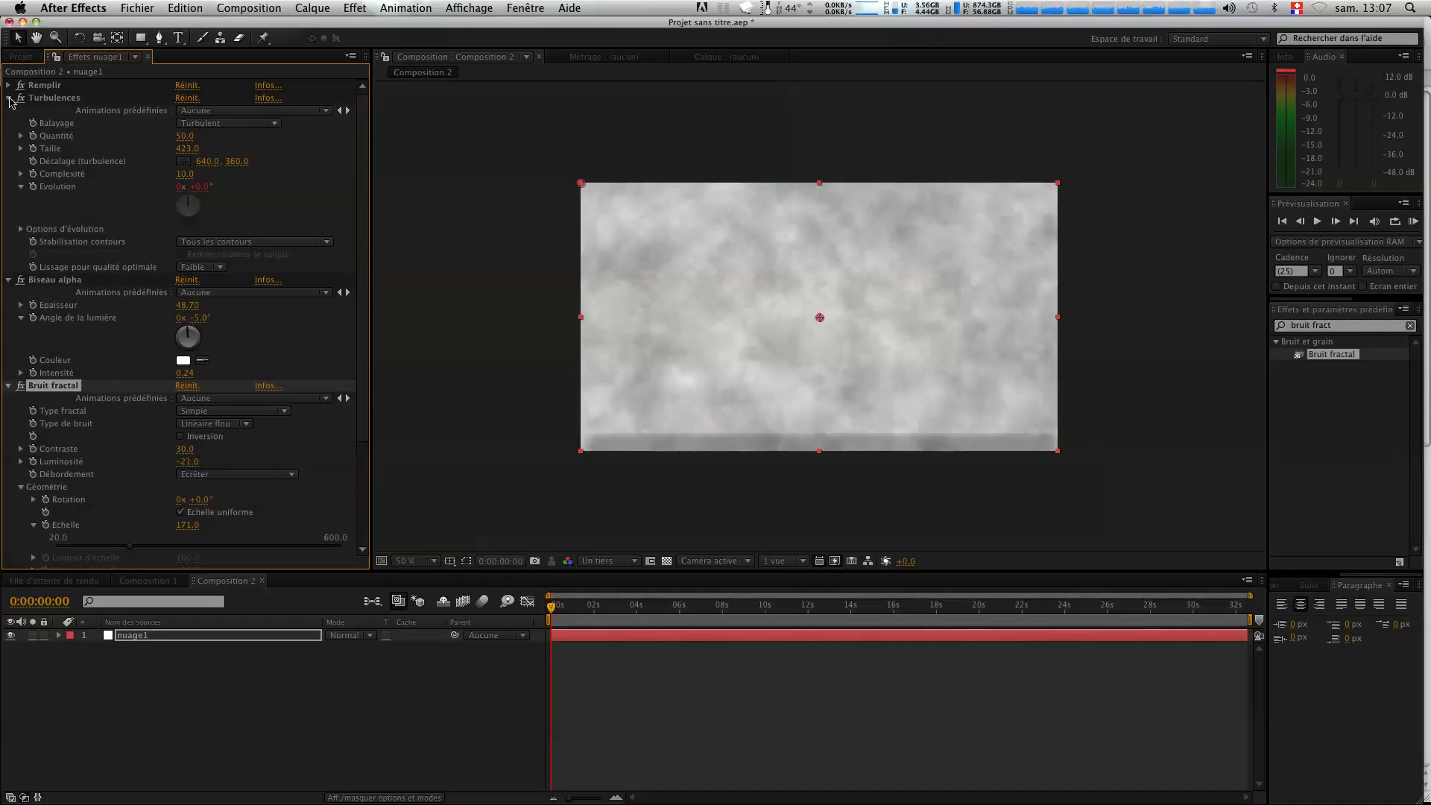
click(9, 97)
click(8, 110)
click(8, 123)
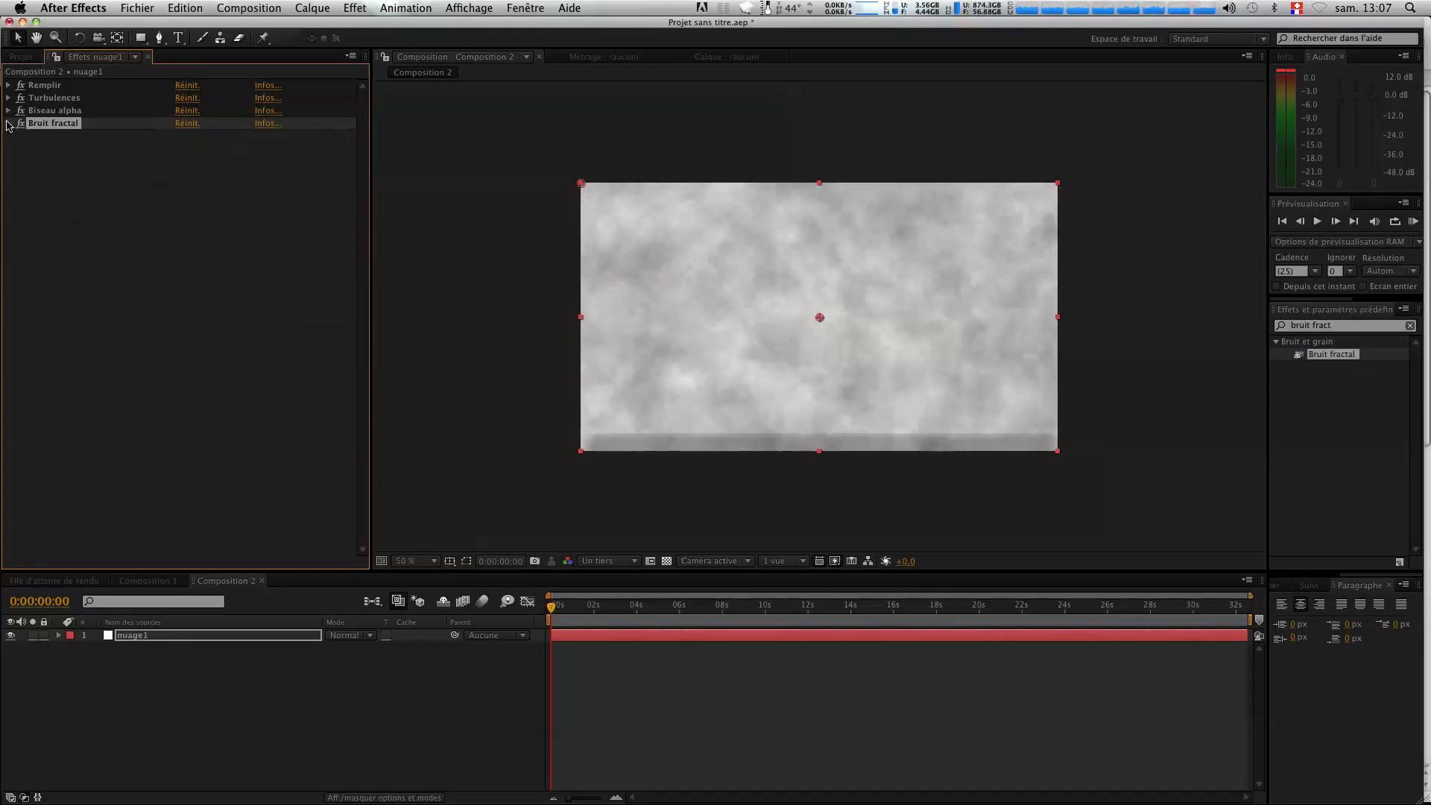
click(29, 145)
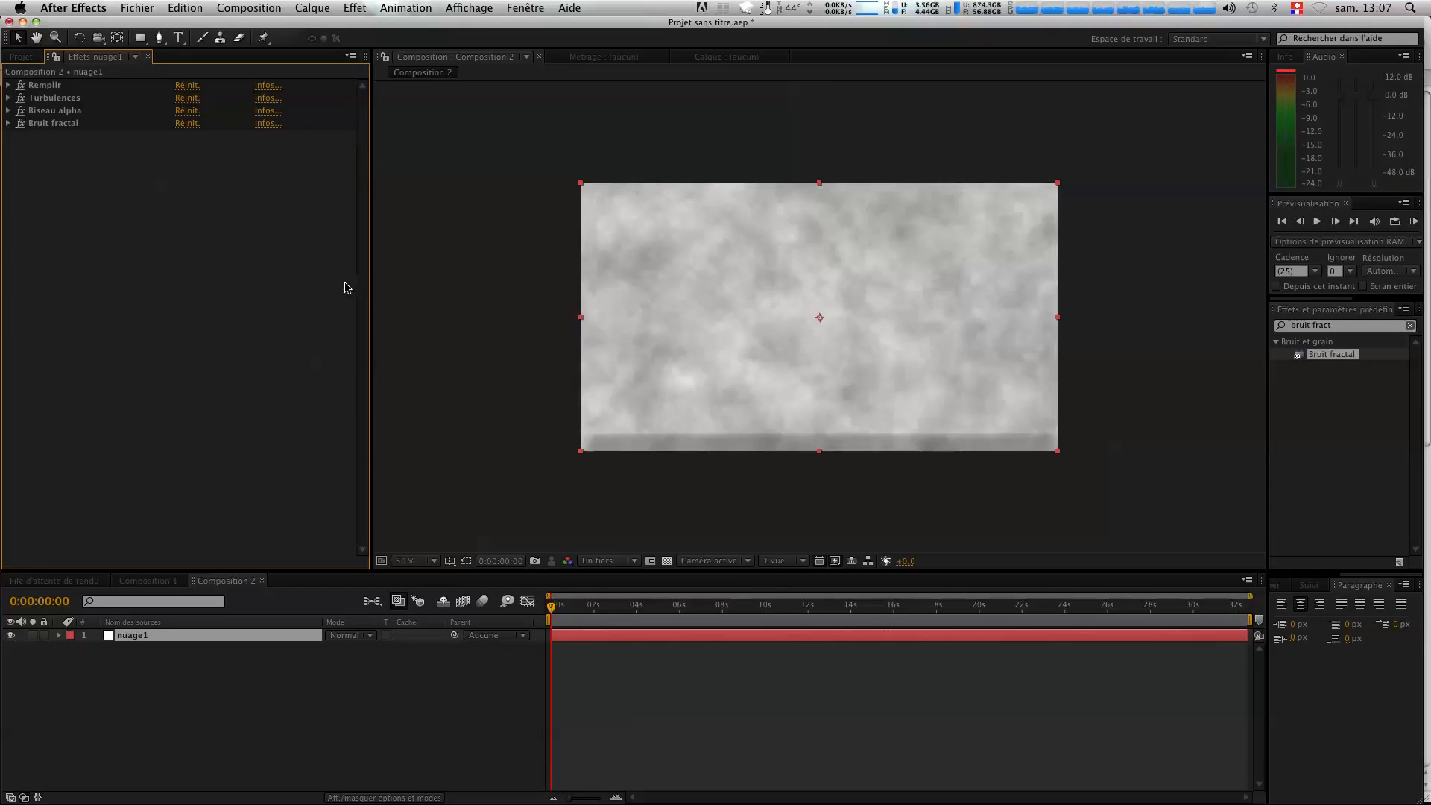
Draw a closed, elongated RotoBézier cloud mask across the upper middle of the nuage1 layer with the Pen tool, and hide the mask outline.
click(159, 38)
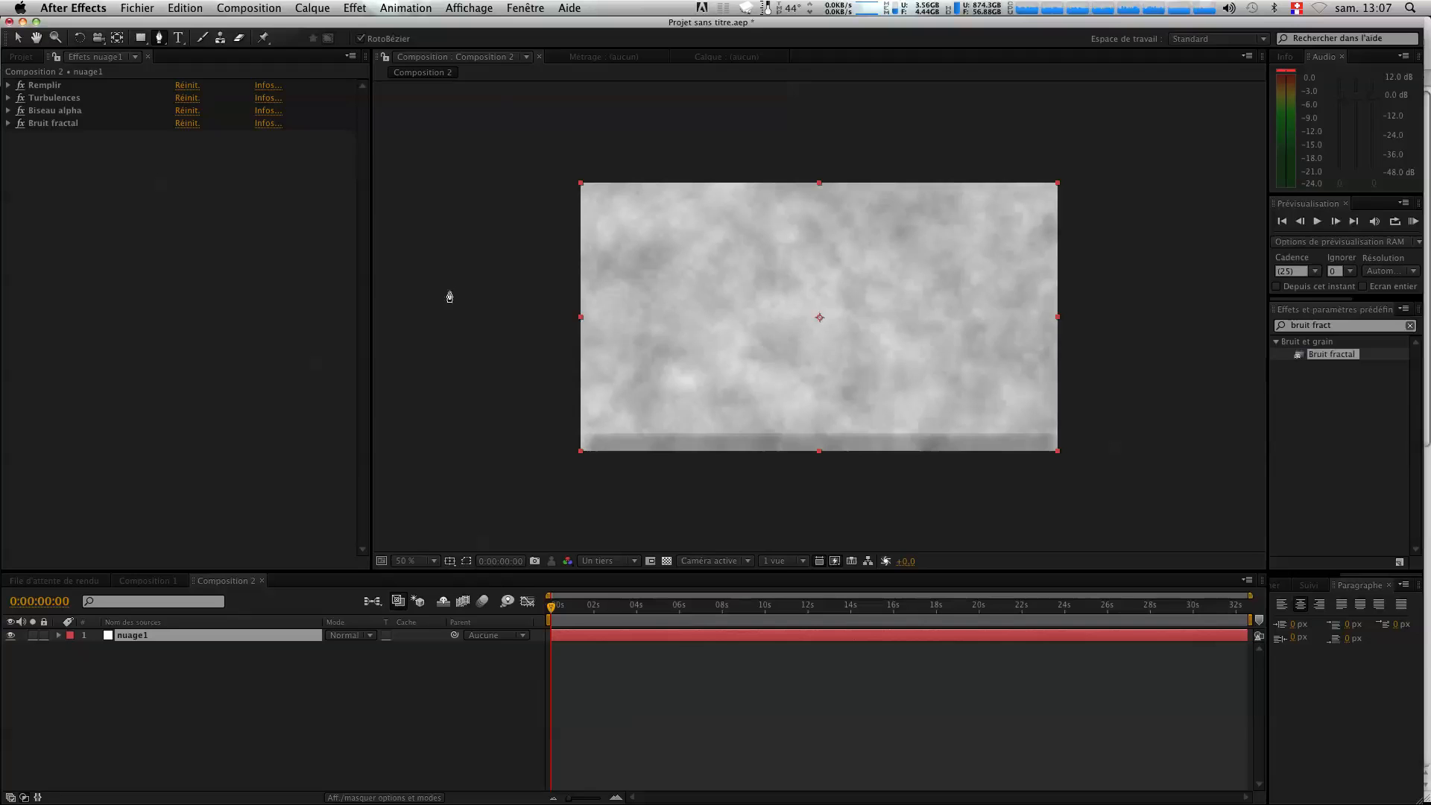
click(645, 276)
click(797, 237)
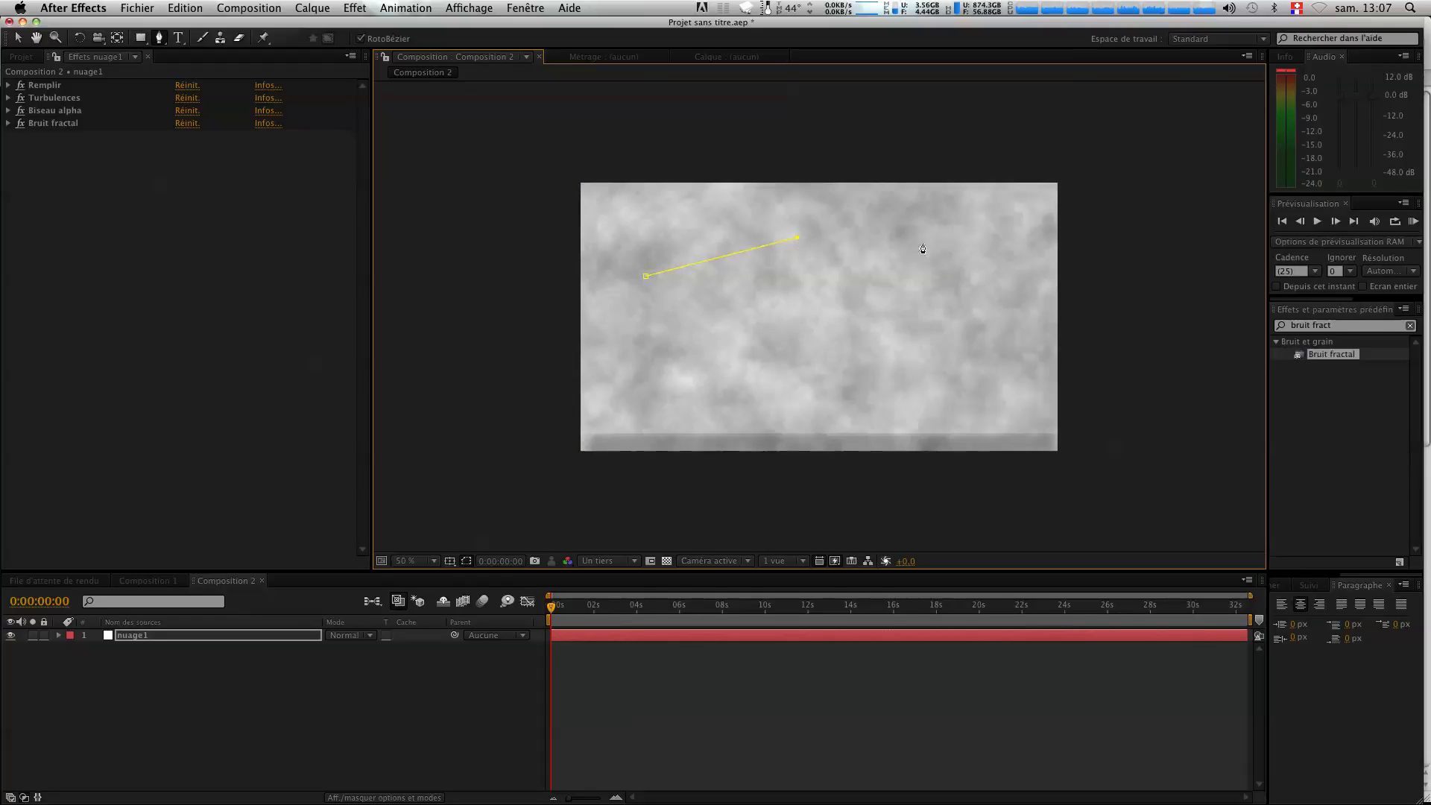
click(933, 241)
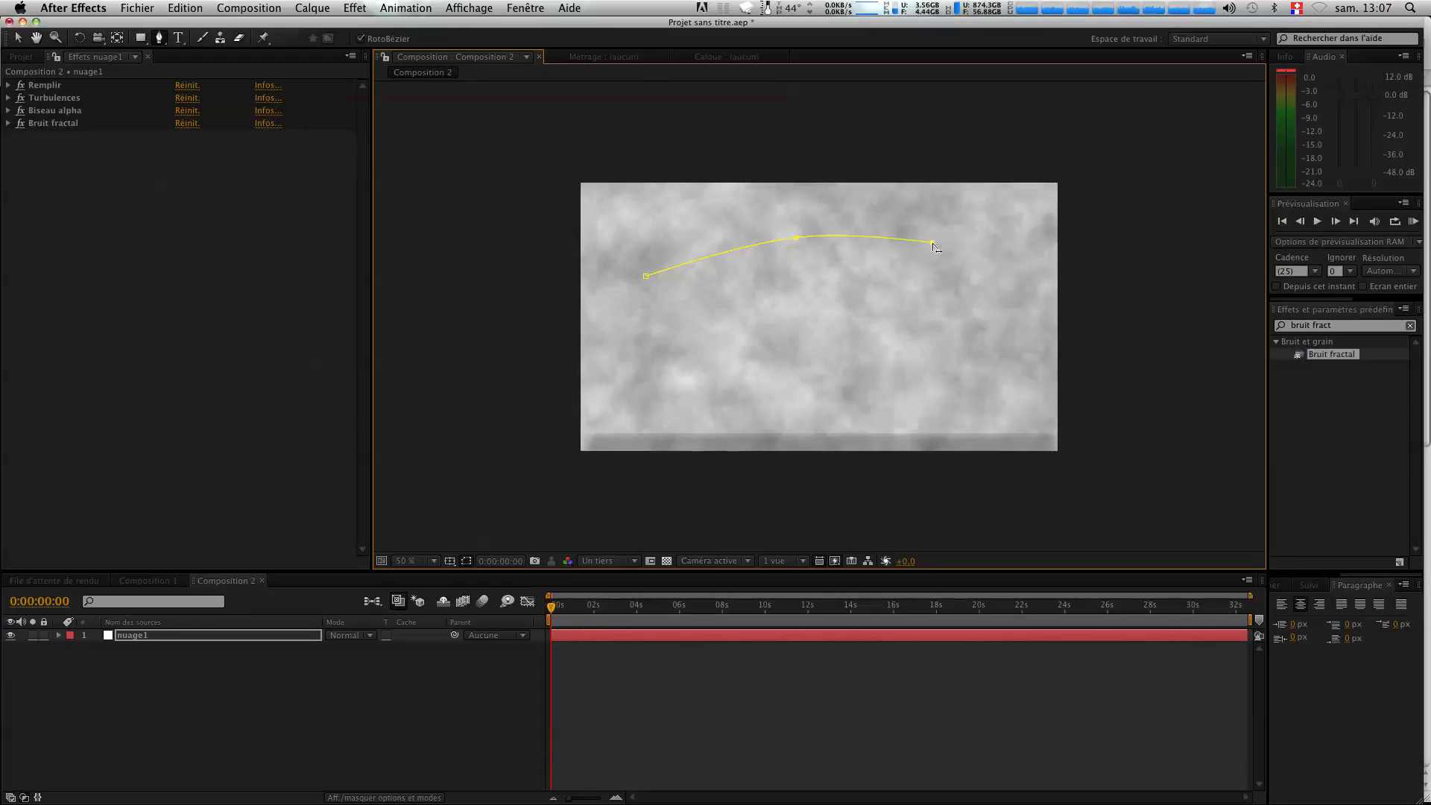
click(1006, 284)
click(908, 303)
click(779, 299)
click(699, 317)
click(632, 334)
click(616, 313)
click(643, 303)
click(627, 294)
click(647, 278)
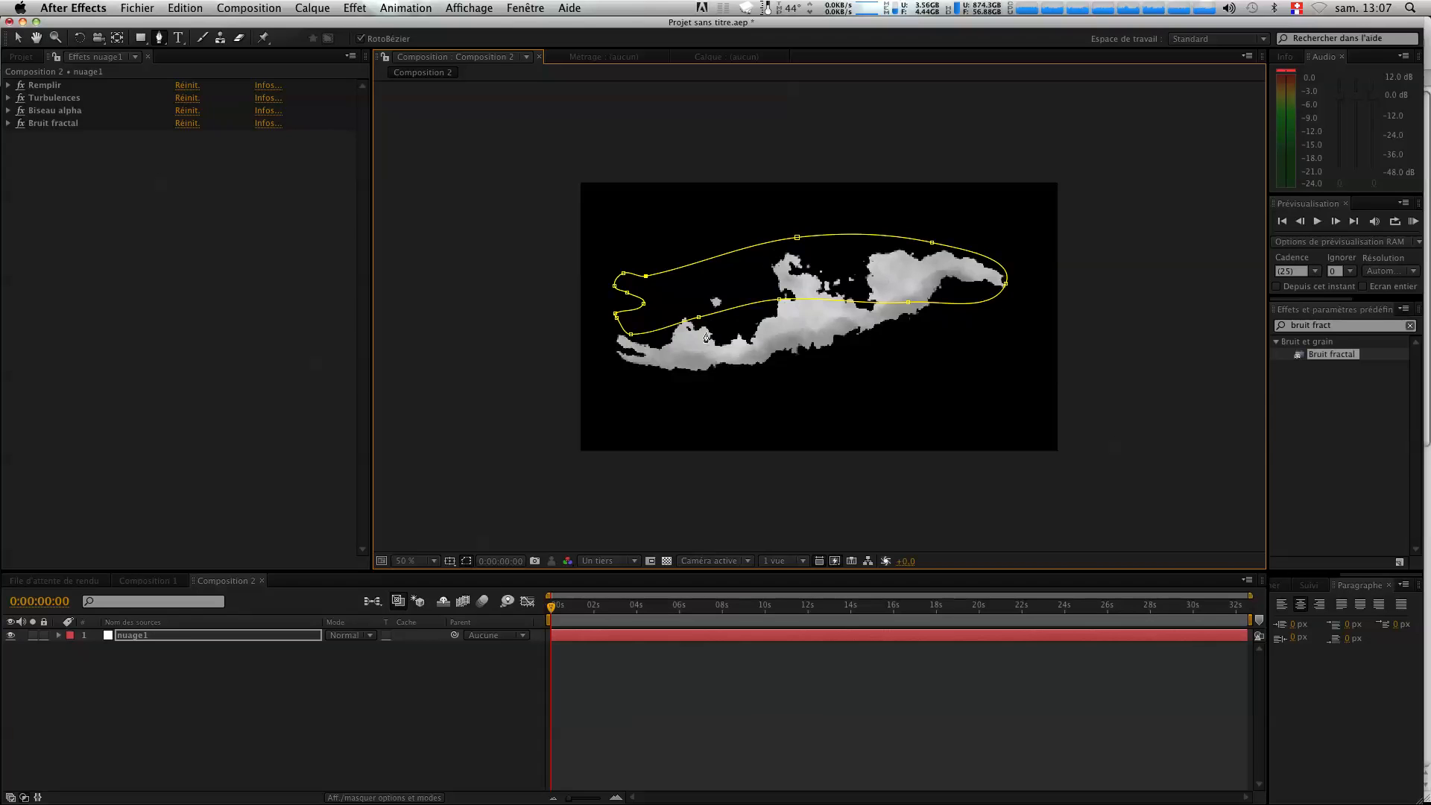
click(467, 560)
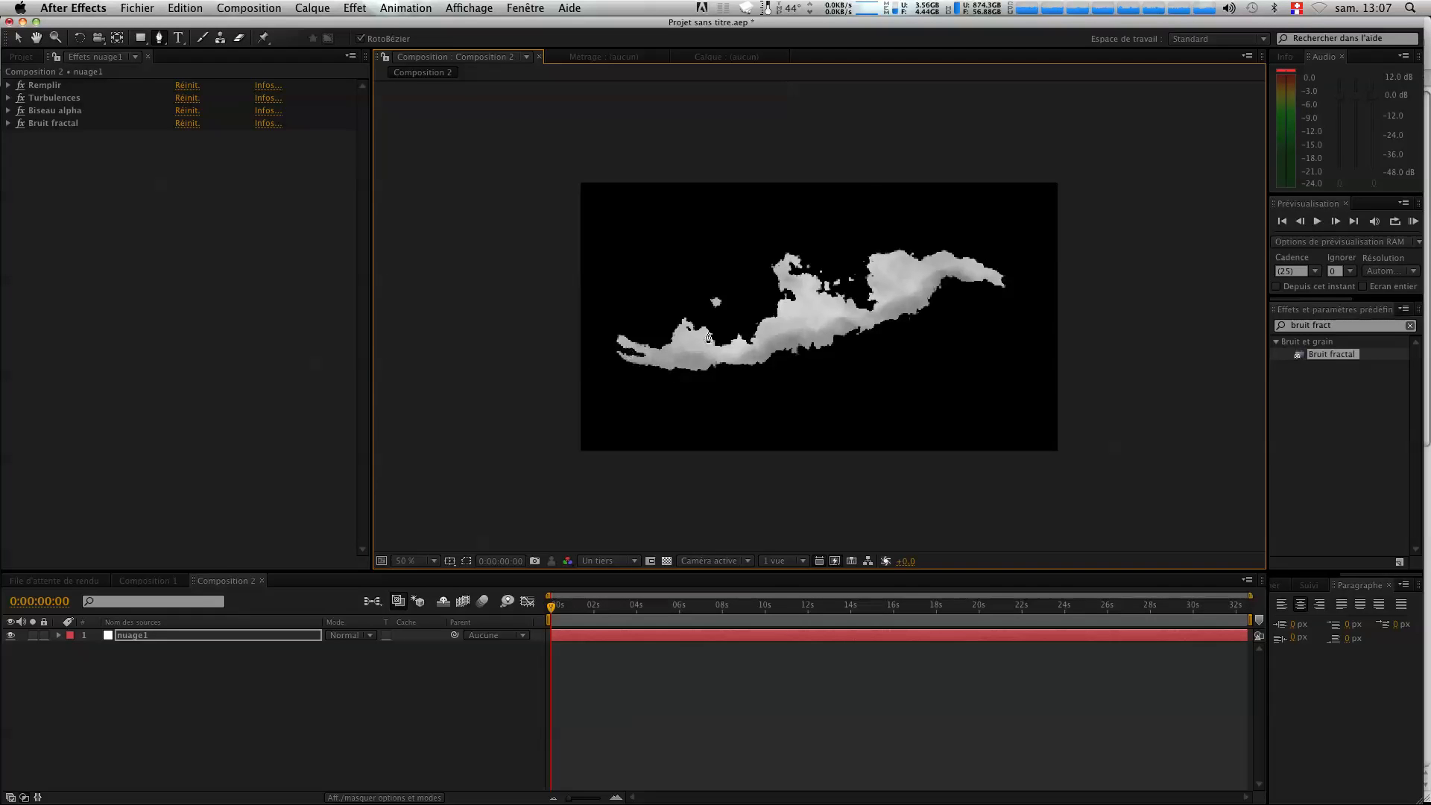
Set the Contour progressif du masque of Masque 1 on nuage1 to 134 pixels and run a RAM preview.
click(164, 635)
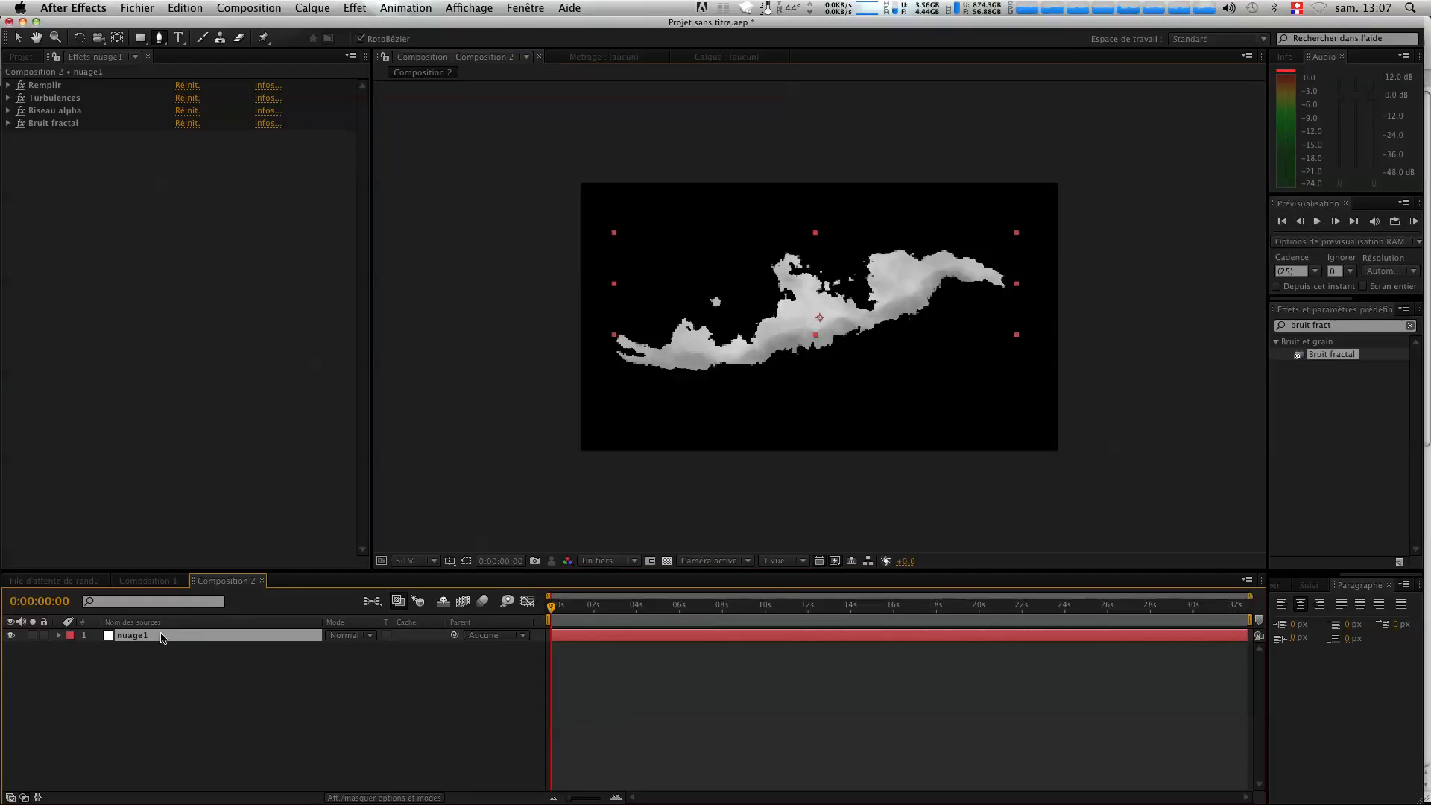
key(m)
key(m)
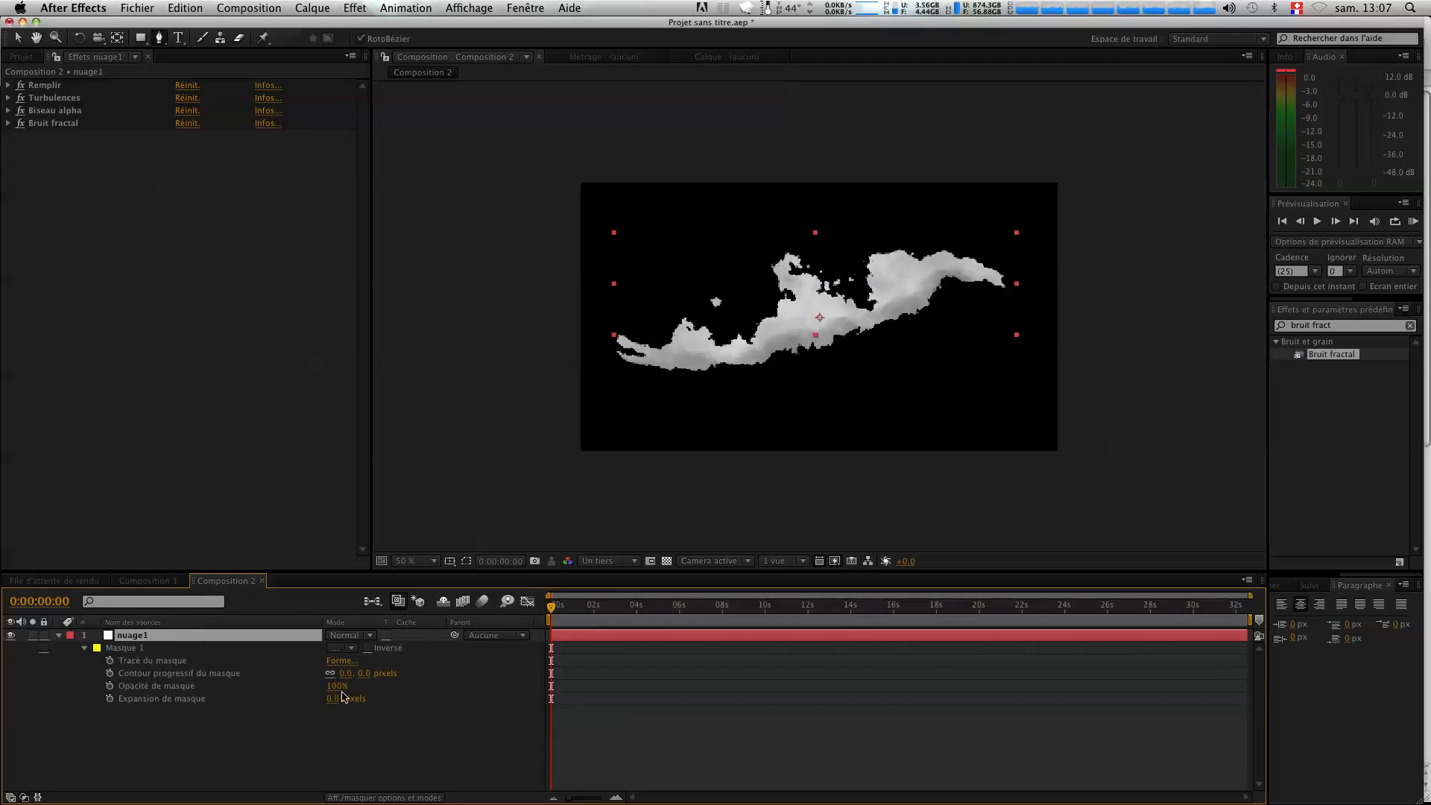
click(368, 673)
mouse_move(368, 673)
mouse_down()
mouse_move(456, 677)
mouse_move(378, 678)
mouse_move(391, 677)
mouse_up()
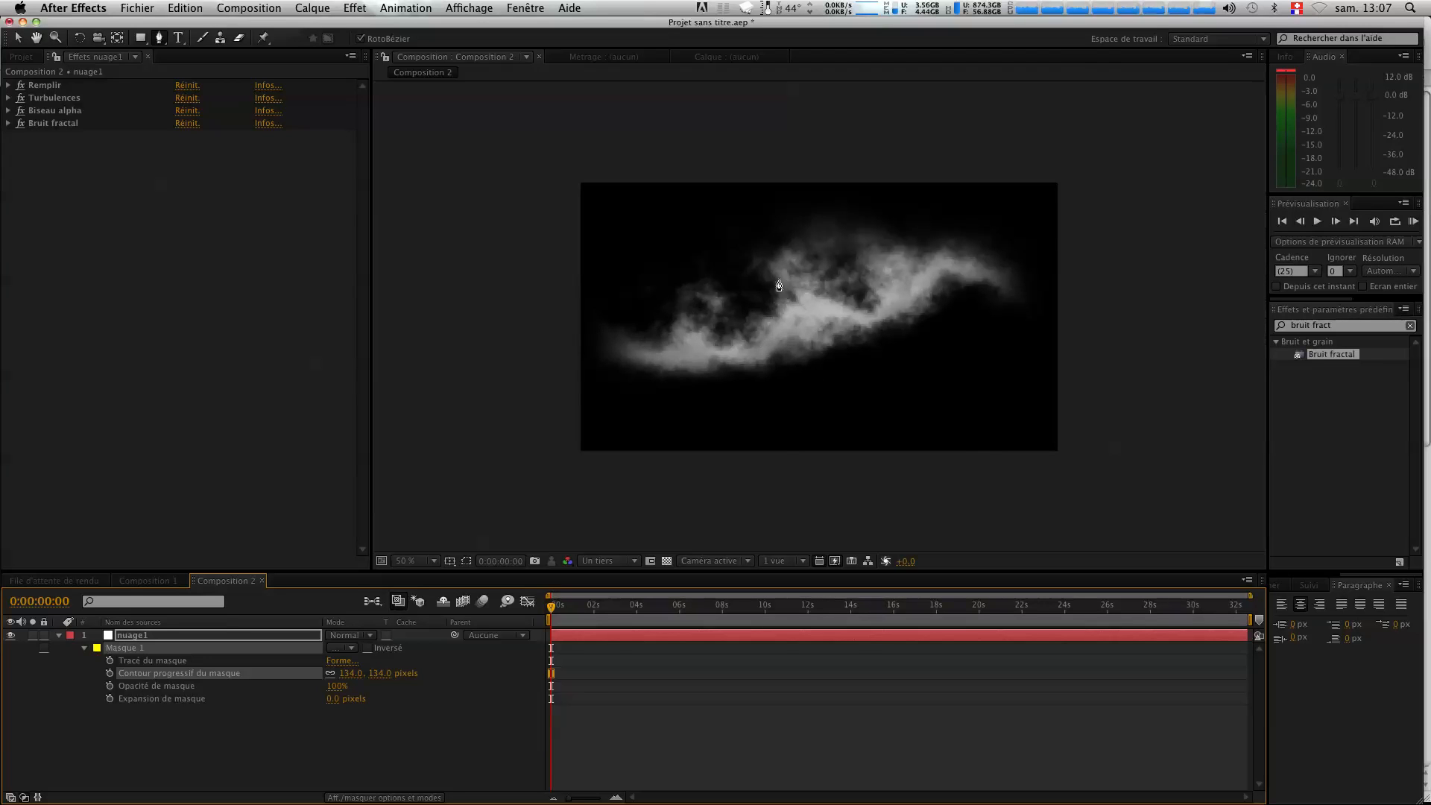
key(KP_0)
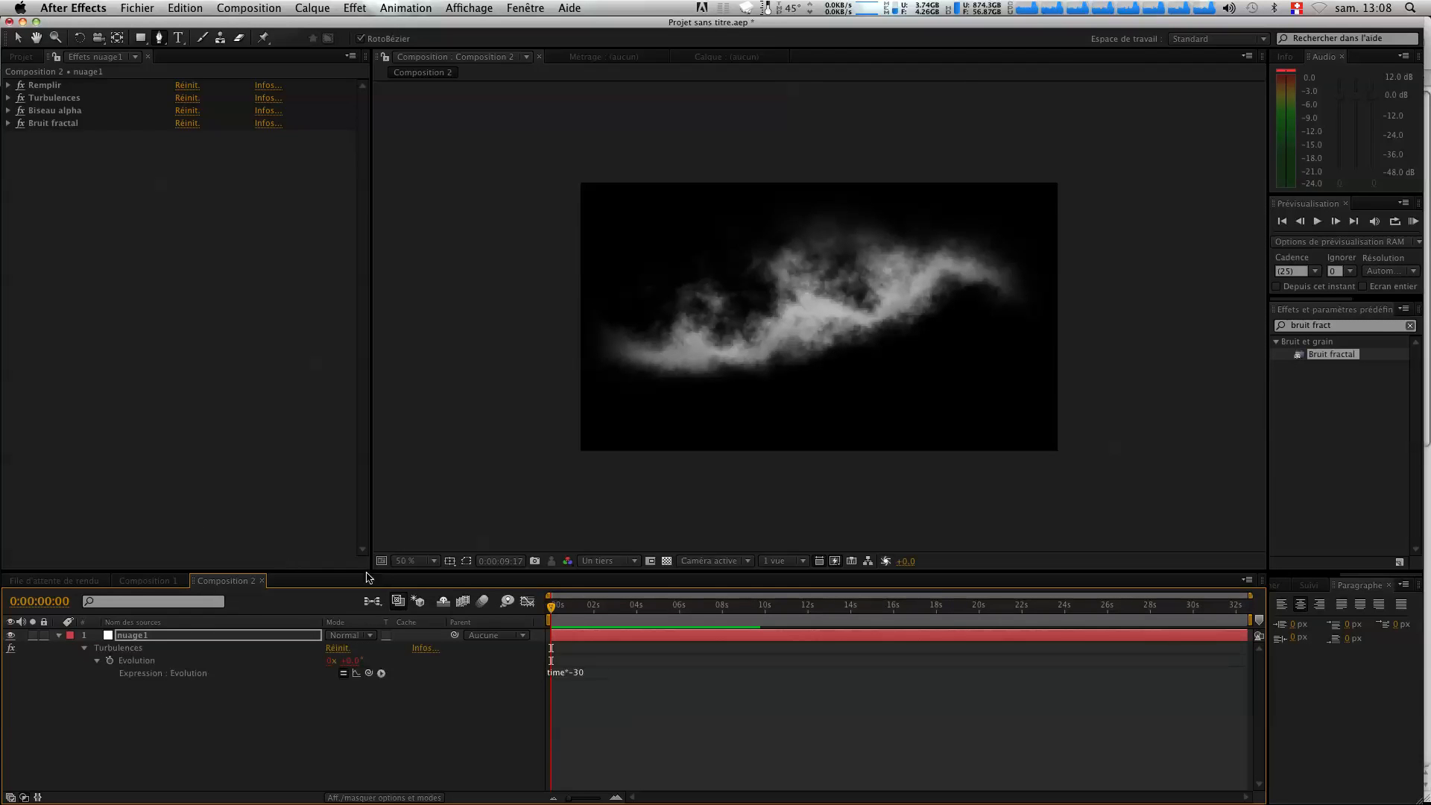
Change the Turbulences Evolution expression to time*-10, preview the slower motion and collapse the layer's properties.
click(580, 673)
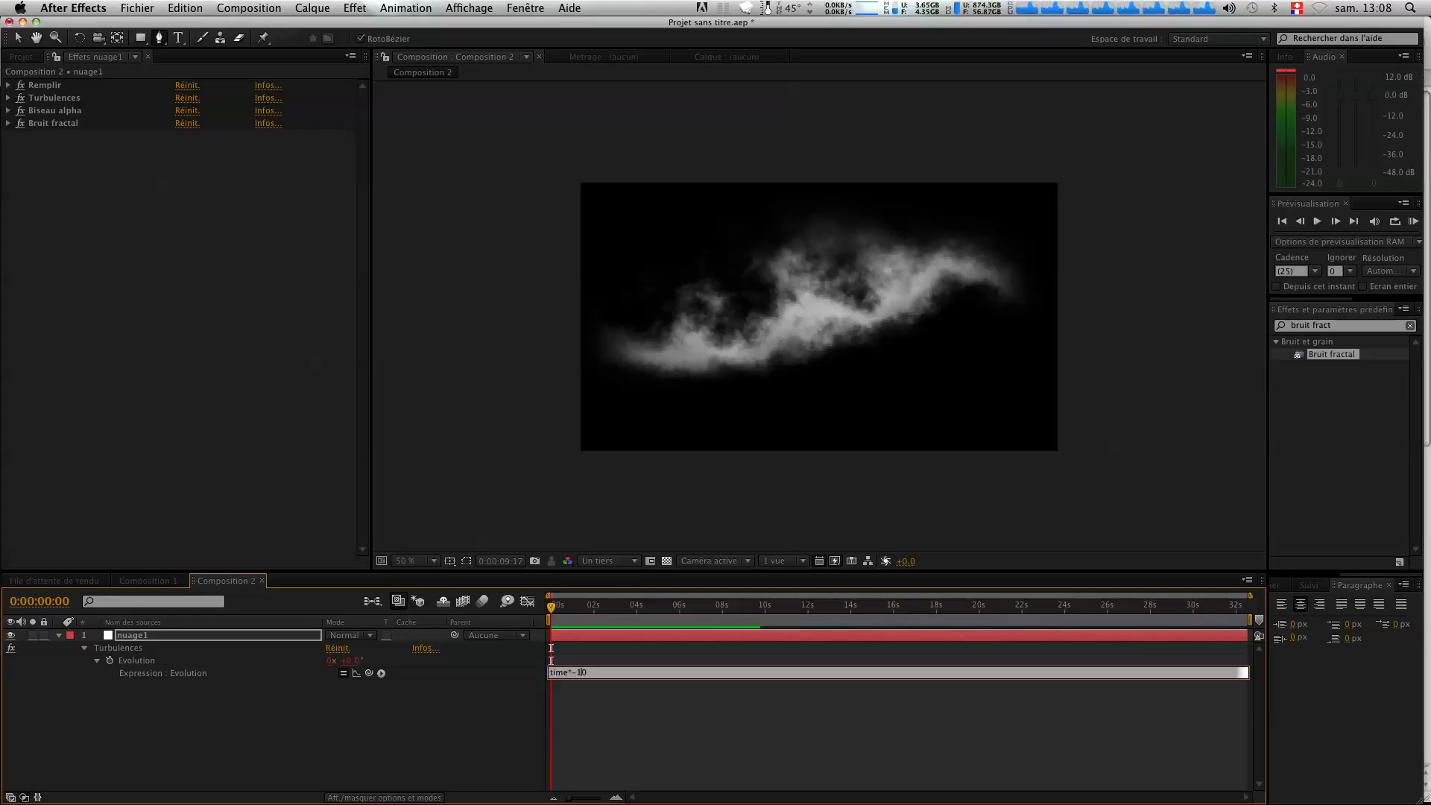
text(1)
key(KP_Enter)
key(KP_0)
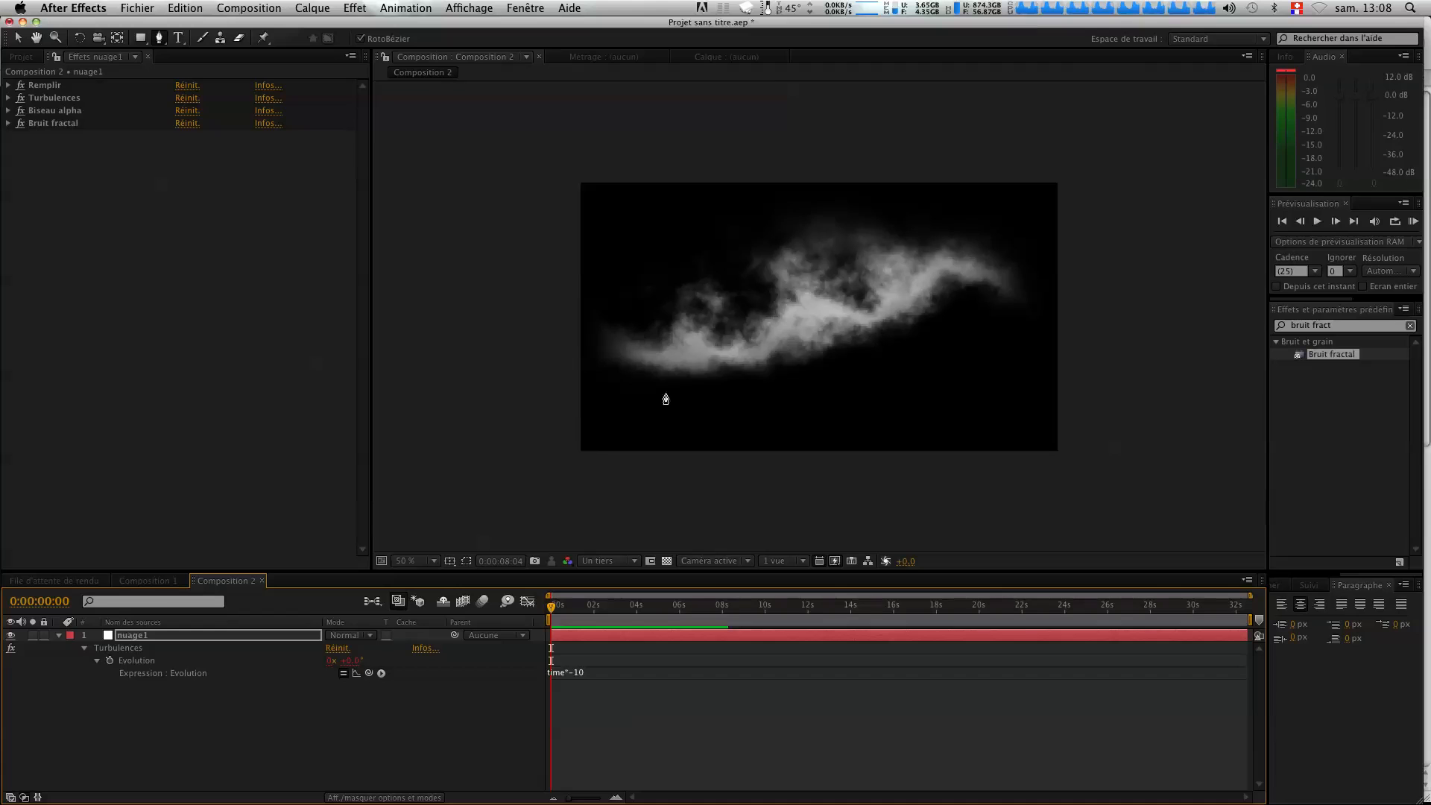
click(102, 632)
click(59, 635)
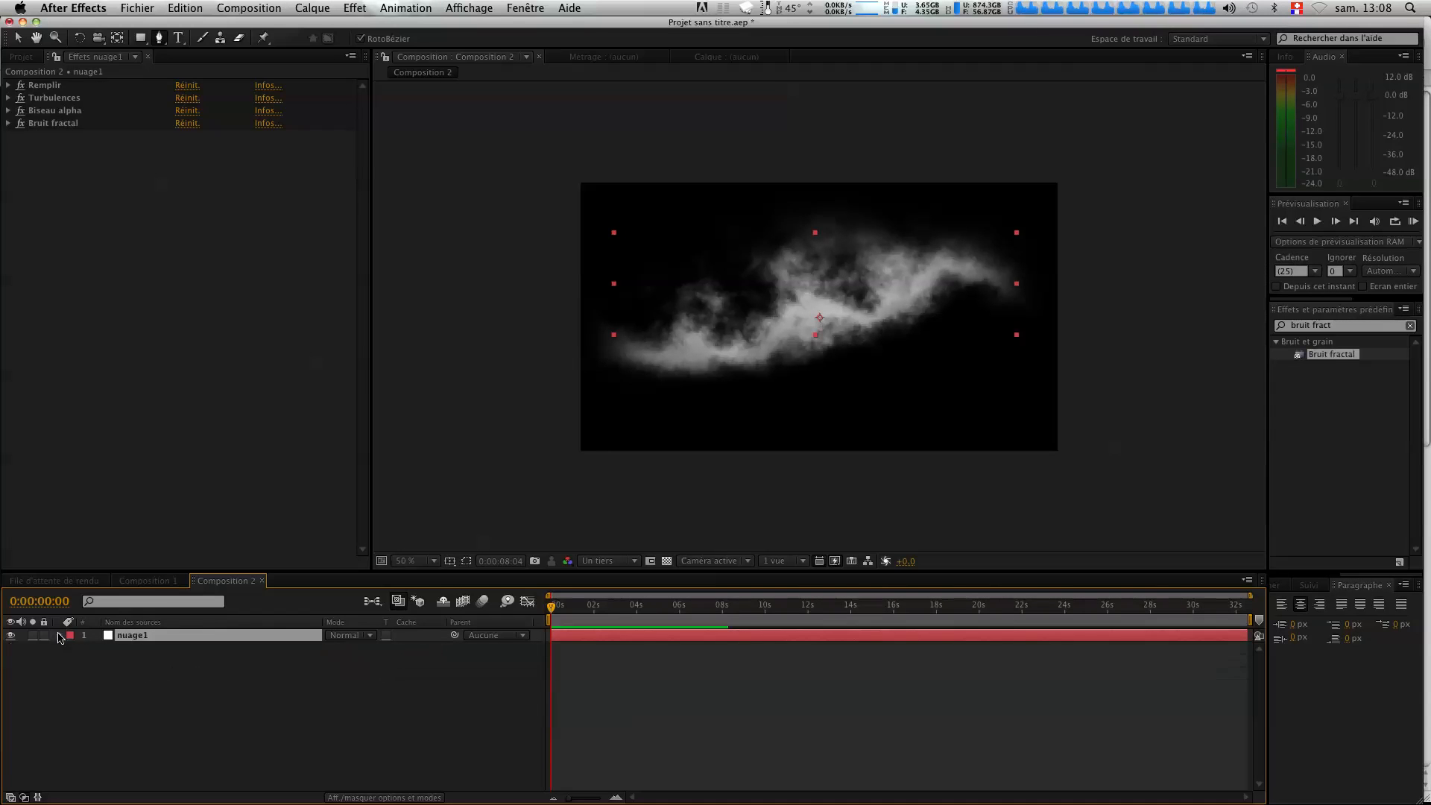
Reshape the nuage1 mask by pulling its lower middle point downward, and hide the mask outline.
key(v)
click(548, 518)
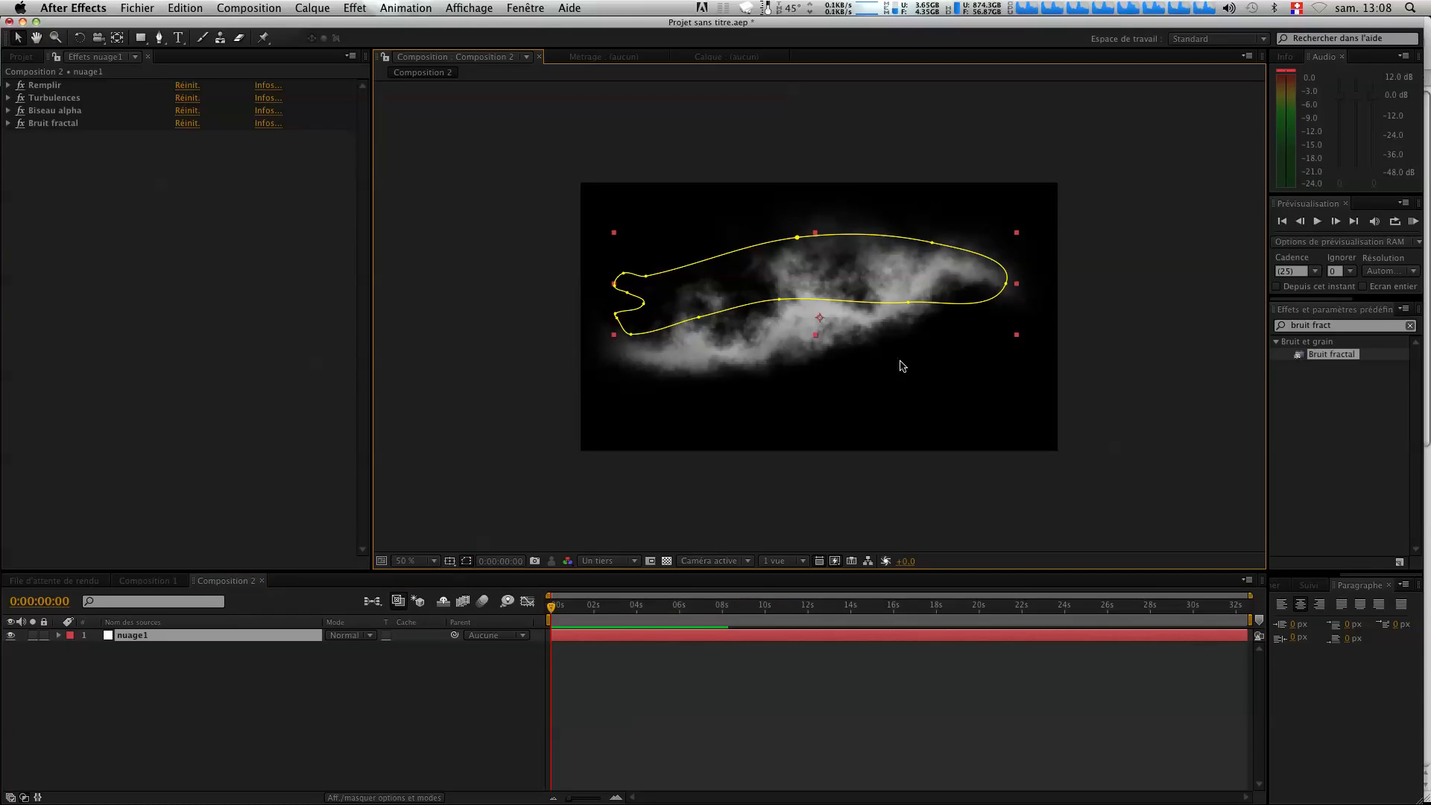
drag(781, 301, 802, 350)
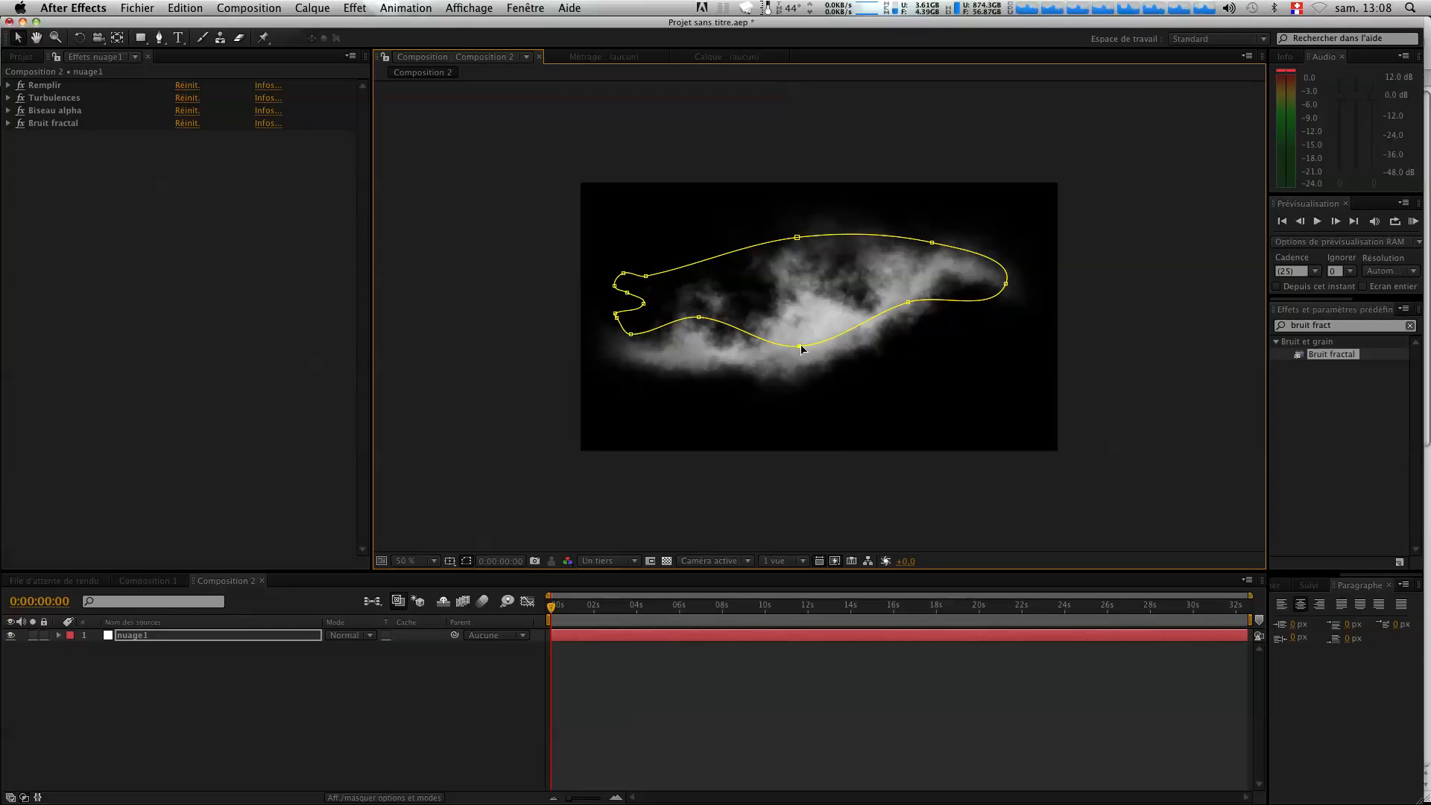
mouse_move(673, 802)
click(467, 561)
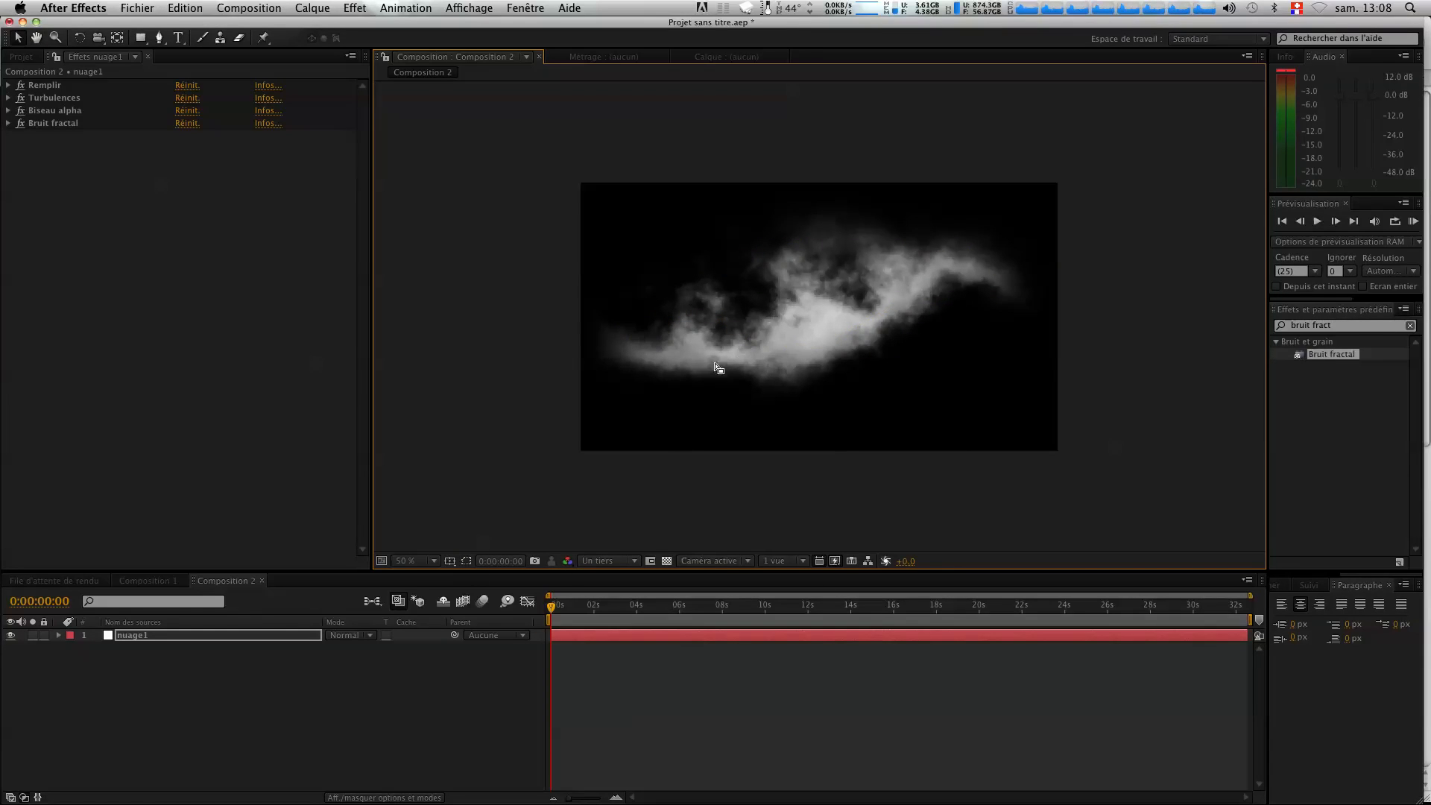
Move the nuage1 cloud to the lower-right corner of the composition frame.
key(Return)
drag(831, 321, 954, 427)
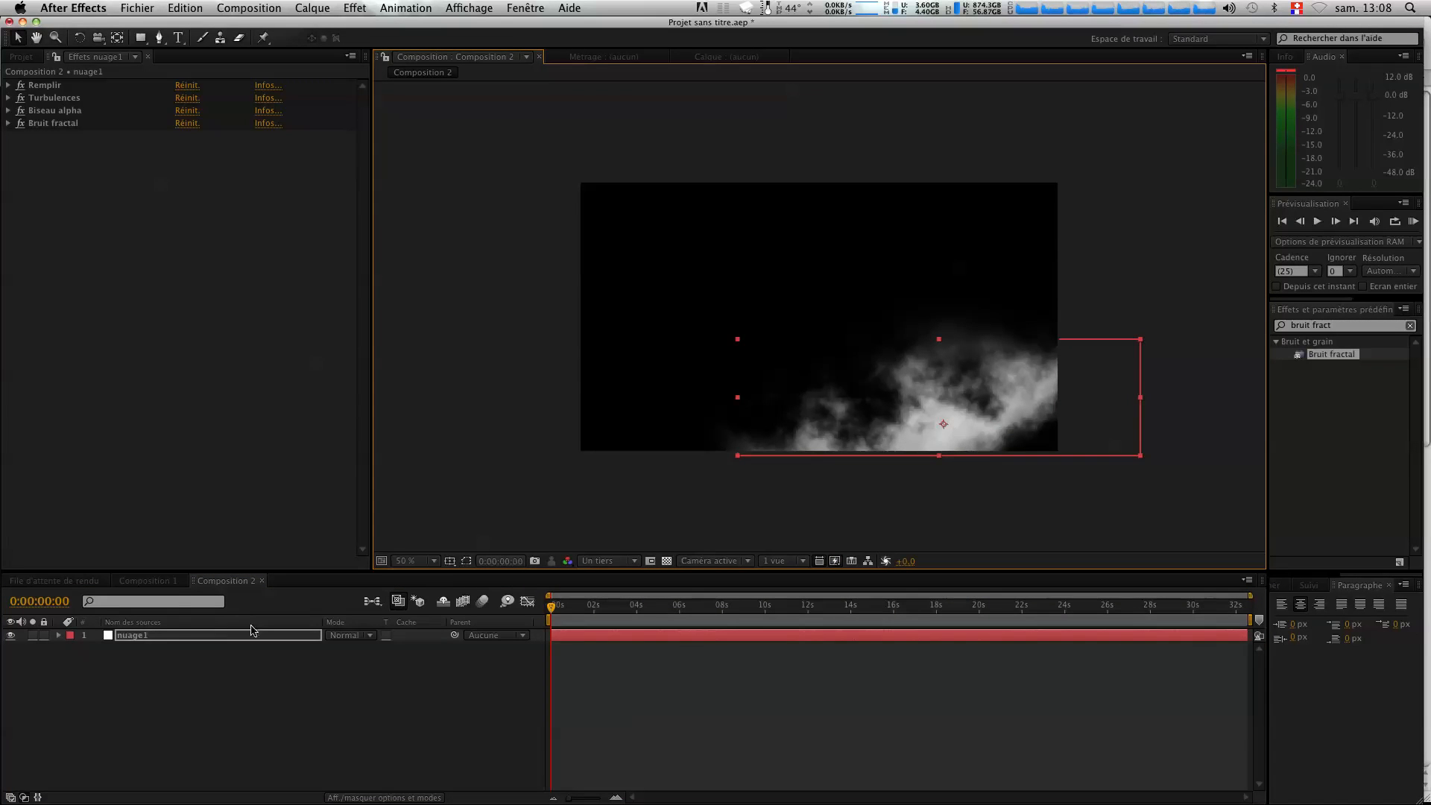
Duplicate the nuage1 layer and move the copy to the lower-left corner of the composition frame.
click(134, 653)
click(134, 635)
key(super+d)
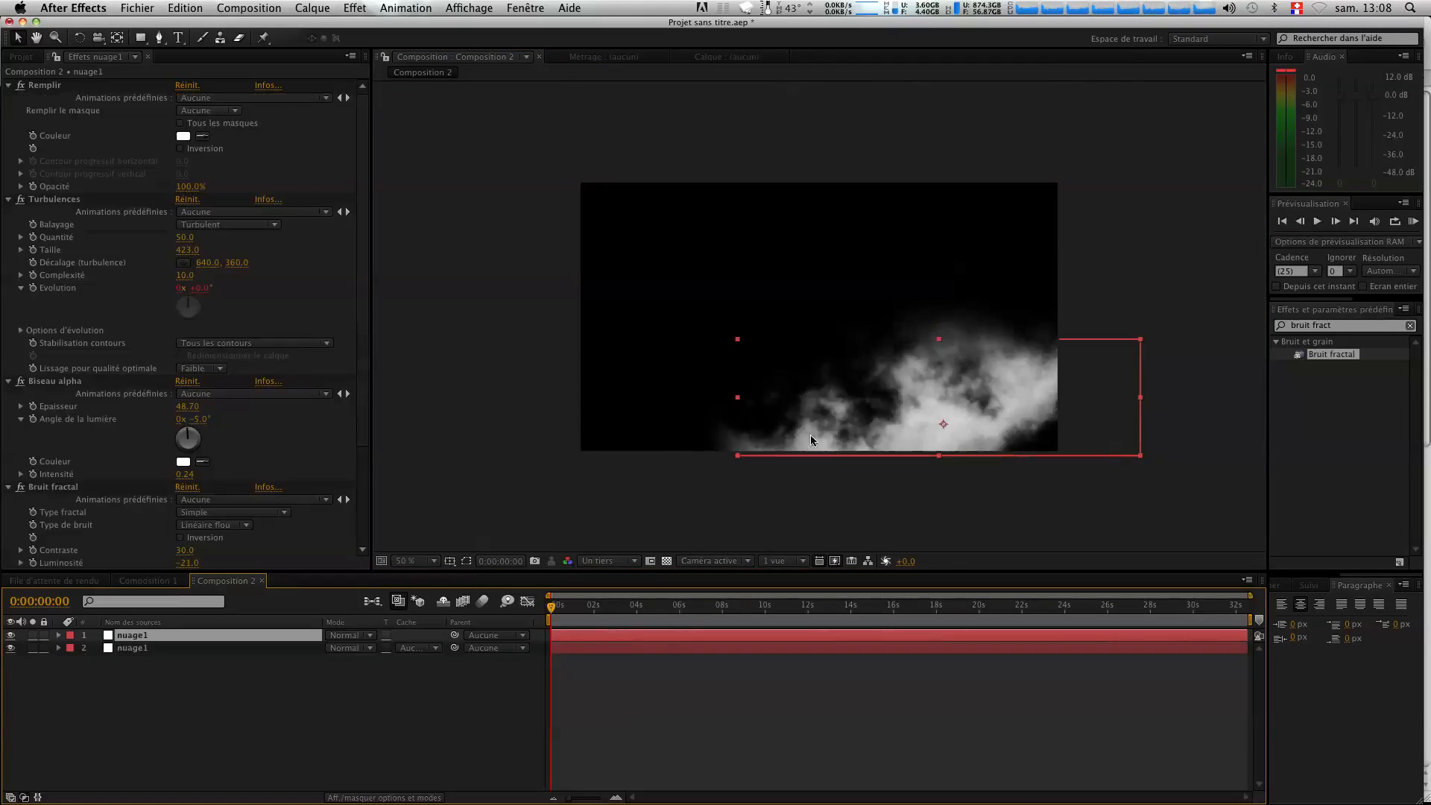
drag(875, 412, 597, 407)
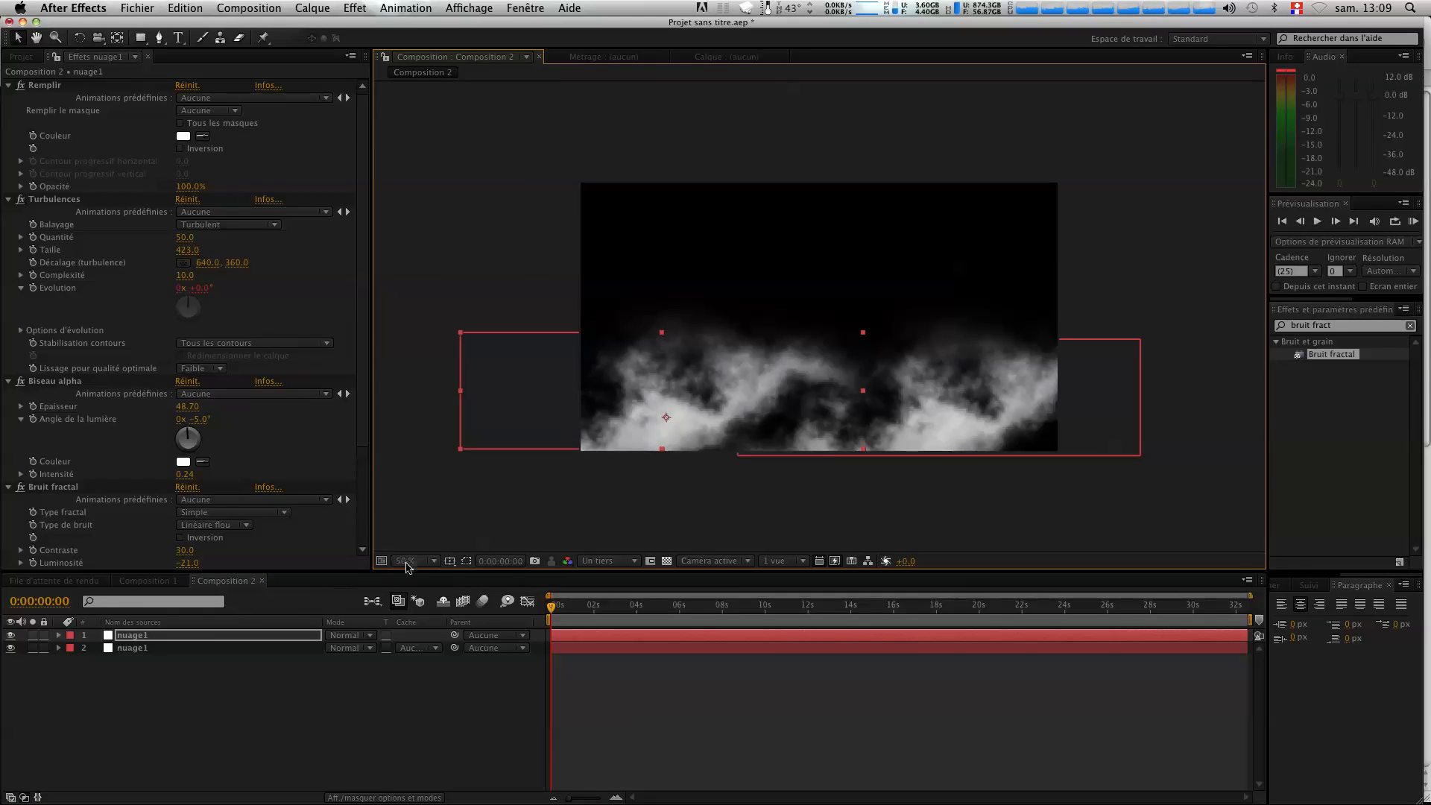
Reshape the lower-left nuage1 copy's mask by pulling its right end inward and its bottom point downward, and shift the cloud slightly right and up.
key(super+v)
drag(648, 337, 563, 322)
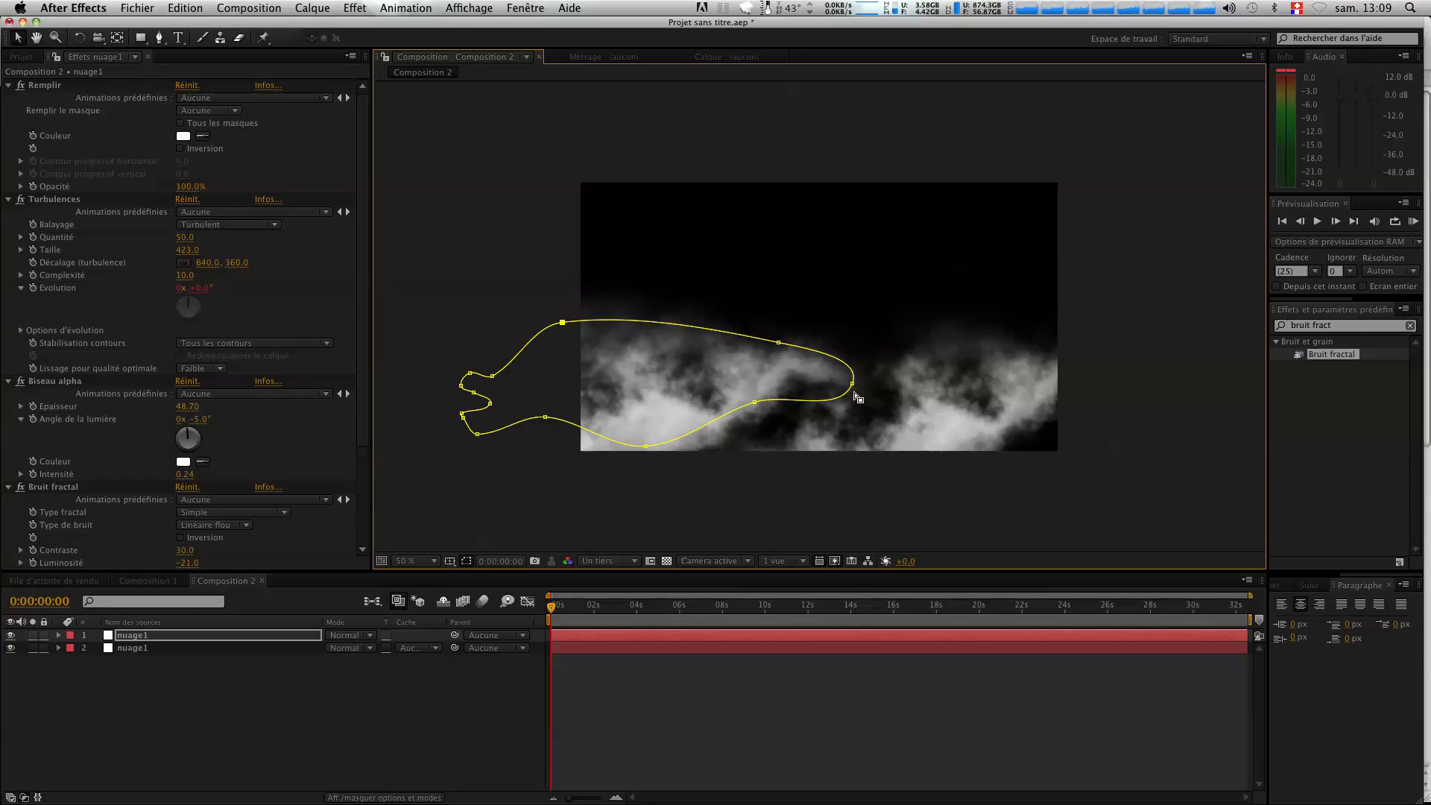
drag(851, 379, 722, 364)
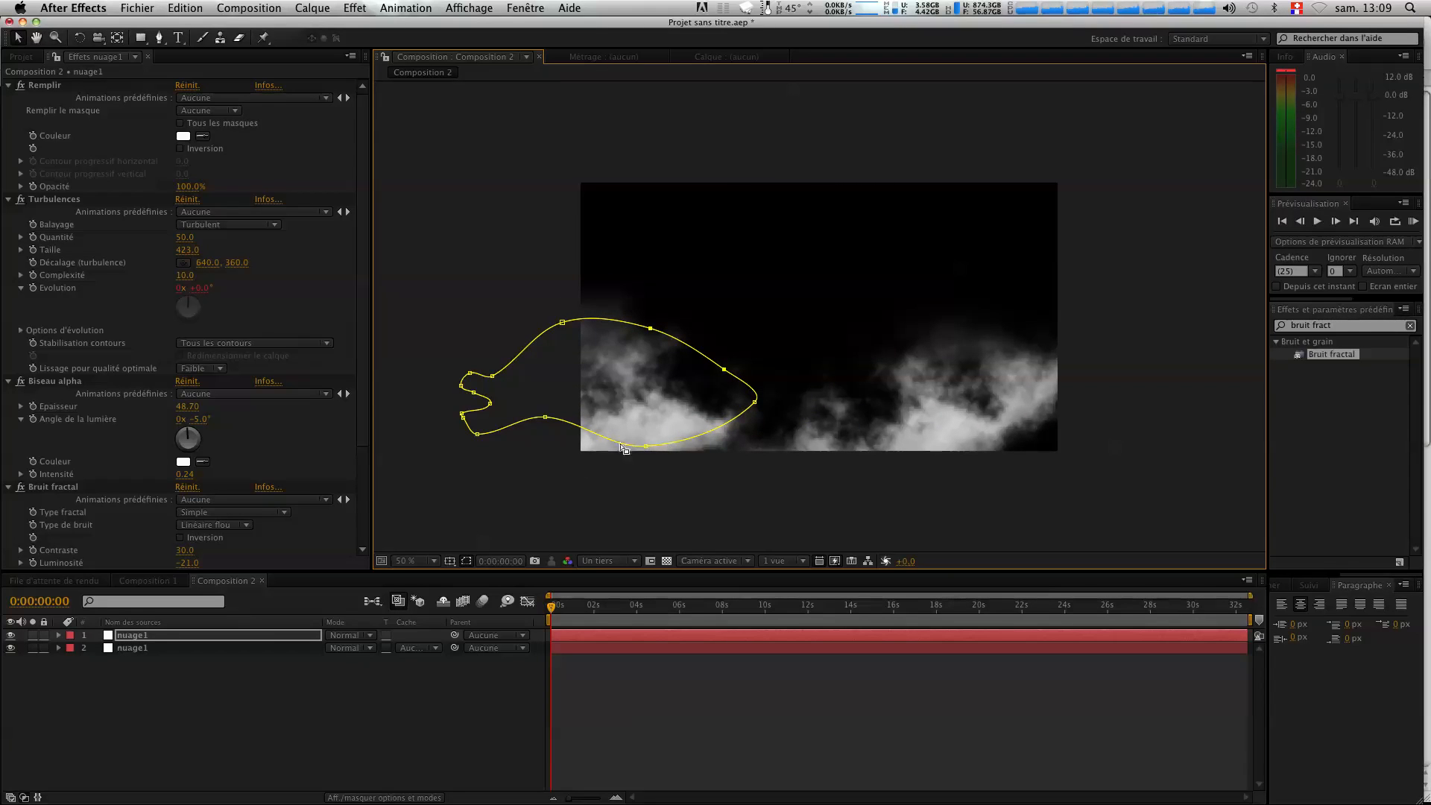
mouse_move(645, 449)
mouse_down()
mouse_move(649, 486)
mouse_move(635, 476)
mouse_up()
mouse_move(624, 394)
mouse_down()
mouse_move(694, 375)
mouse_move(665, 397)
mouse_move(721, 396)
mouse_move(703, 403)
mouse_move(704, 383)
mouse_up()
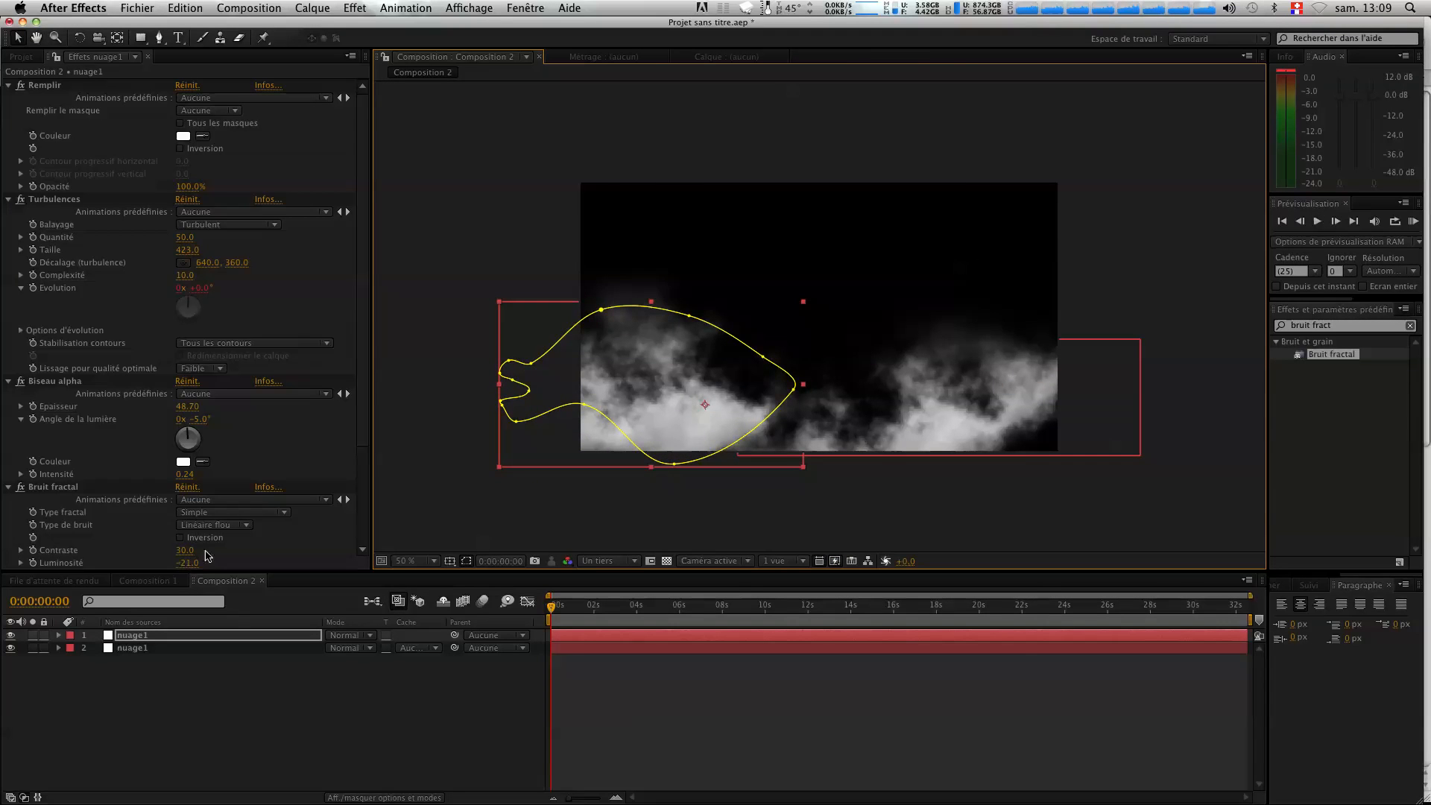
Make both nuage1 layers 3D, push the lower-left cloud back in depth and shift it slightly left.
key(F4)
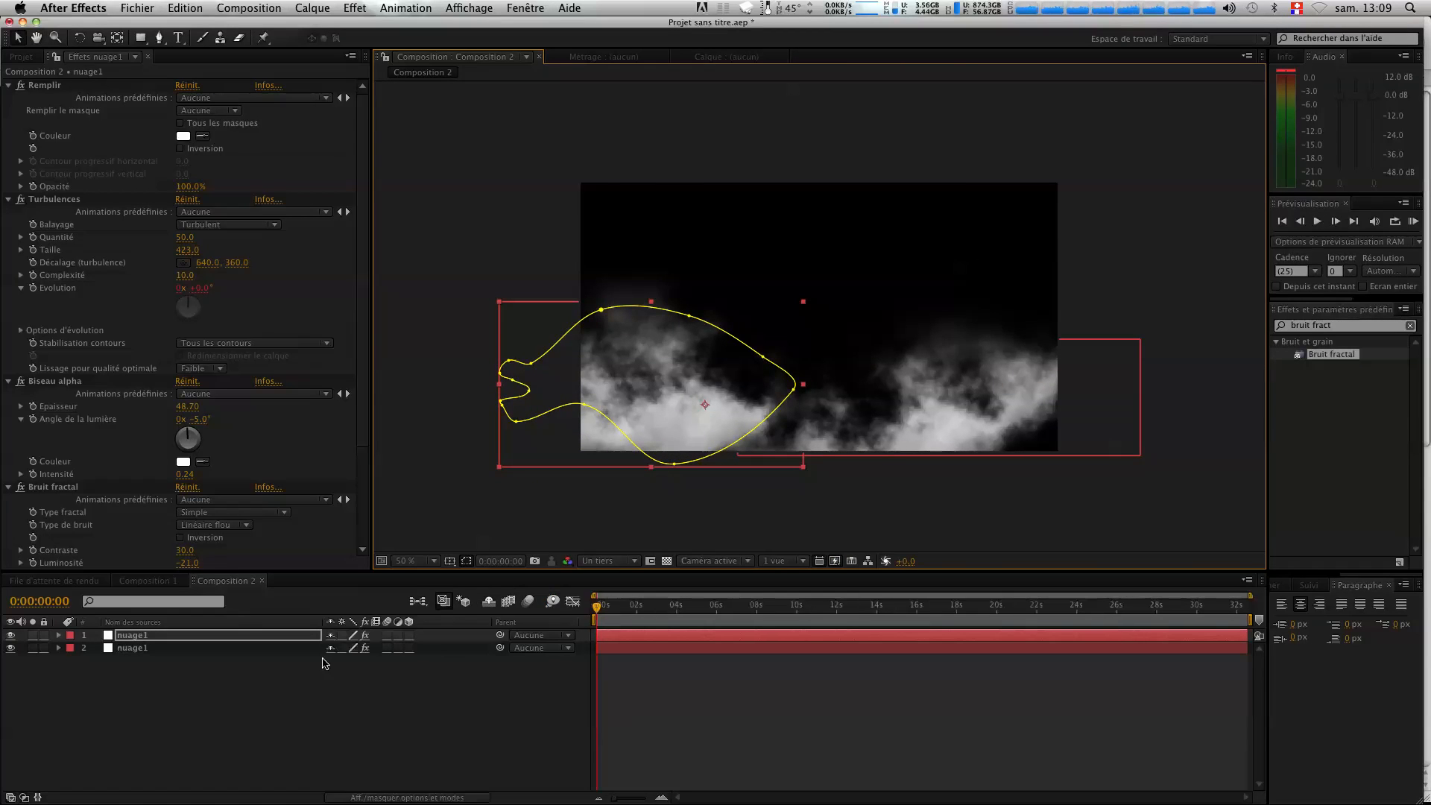
drag(409, 635, 409, 649)
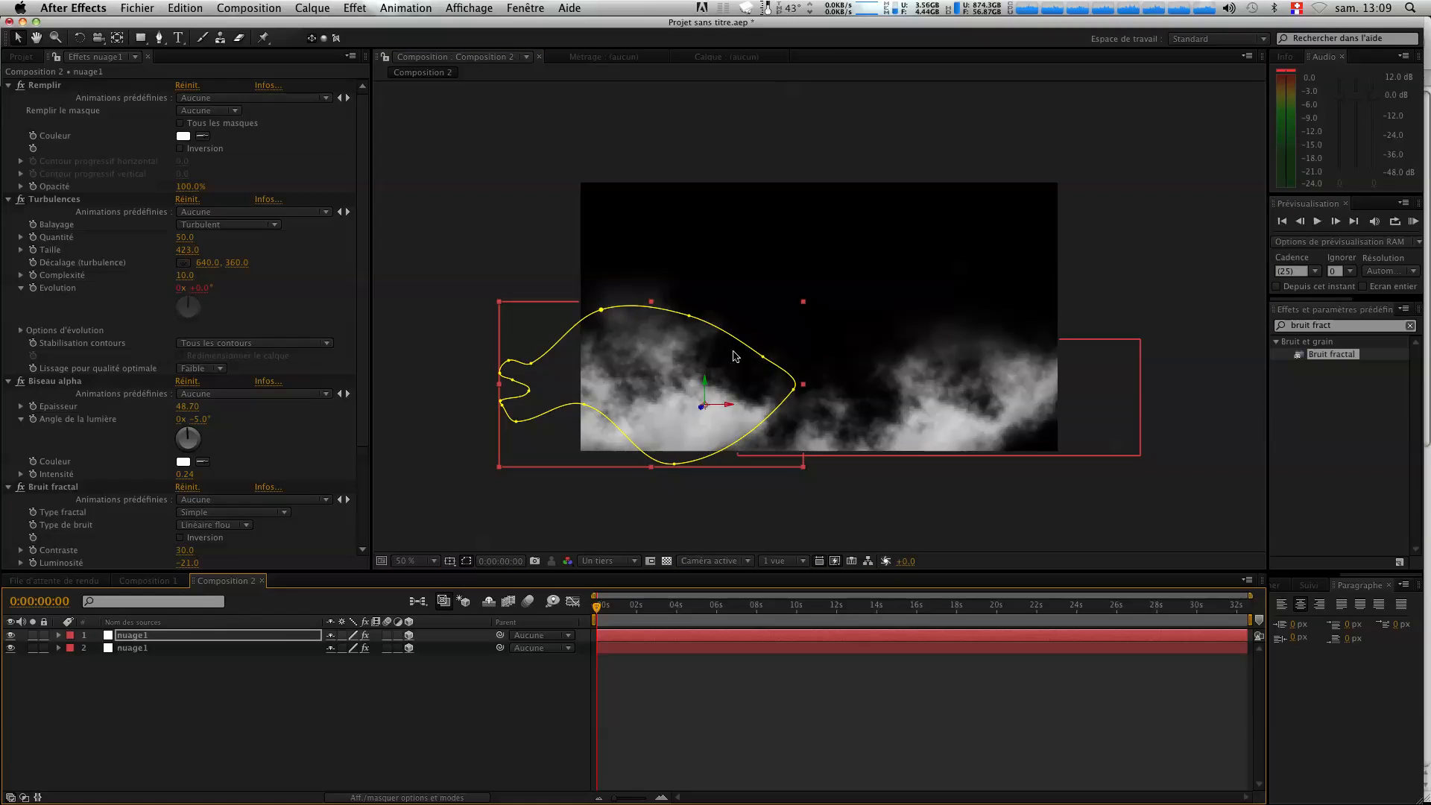
drag(700, 412, 734, 387)
click(123, 648)
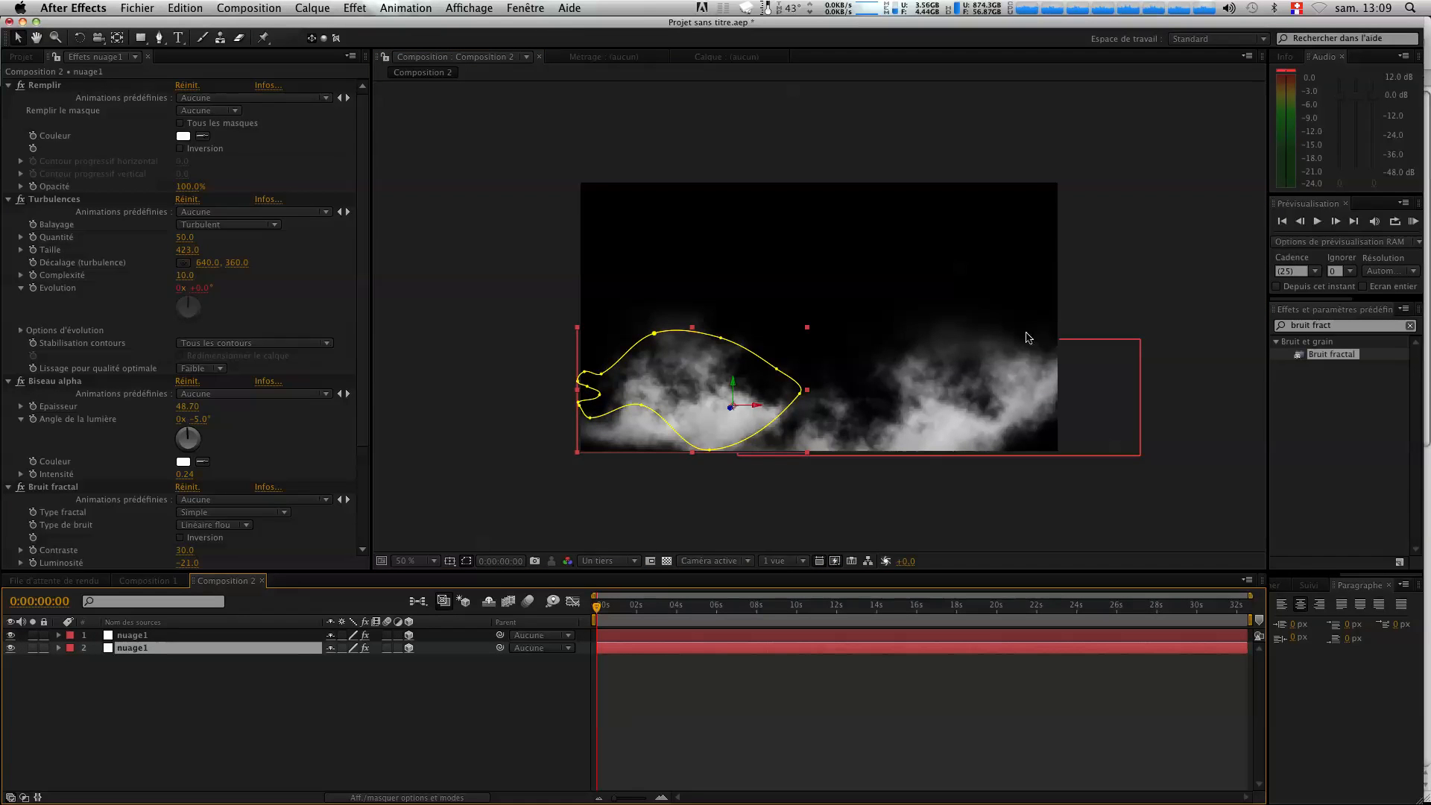
drag(748, 413, 697, 399)
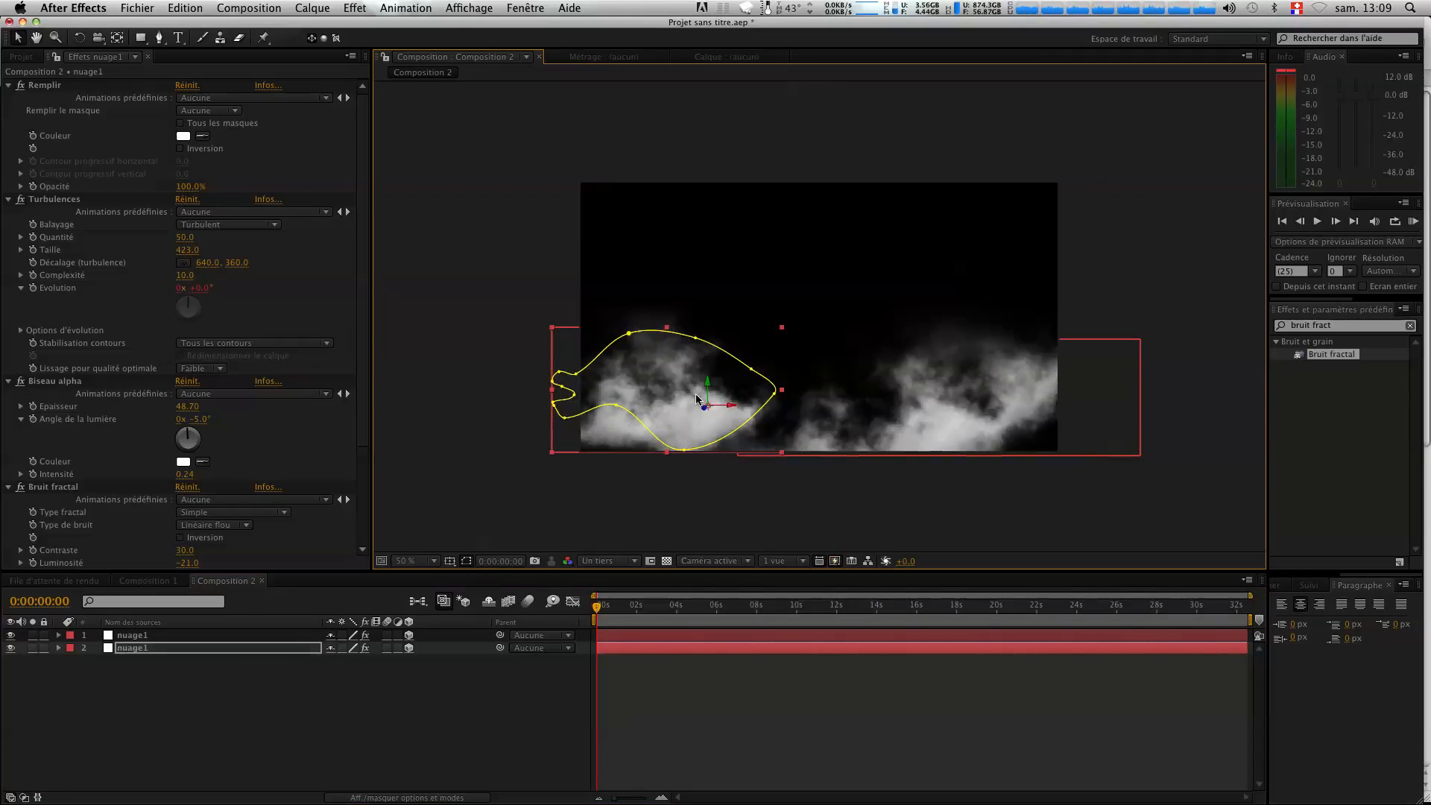
Scale the lower-left nuage1 cloud to 257%, shift it slightly right and deselect it.
key(s)
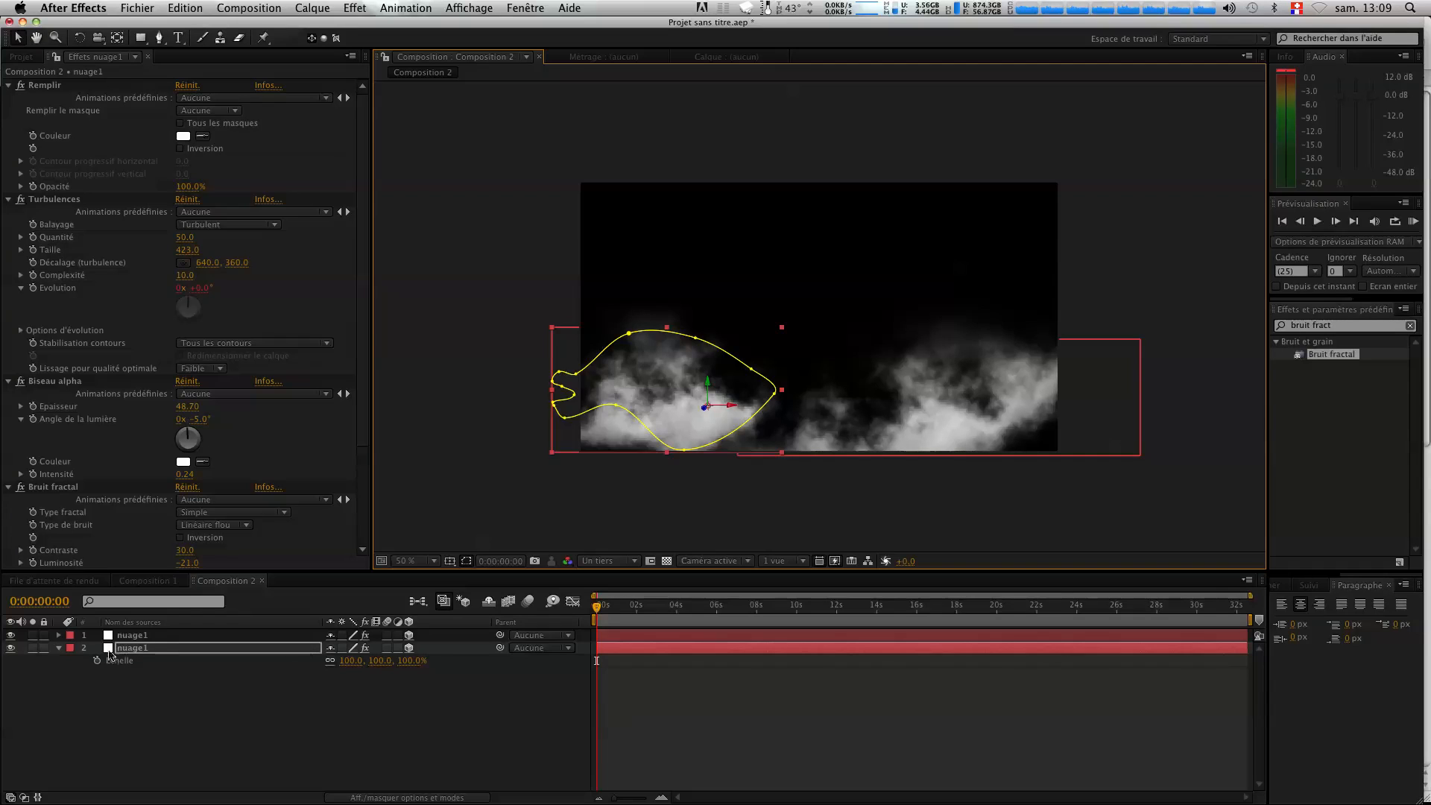
drag(409, 661, 522, 654)
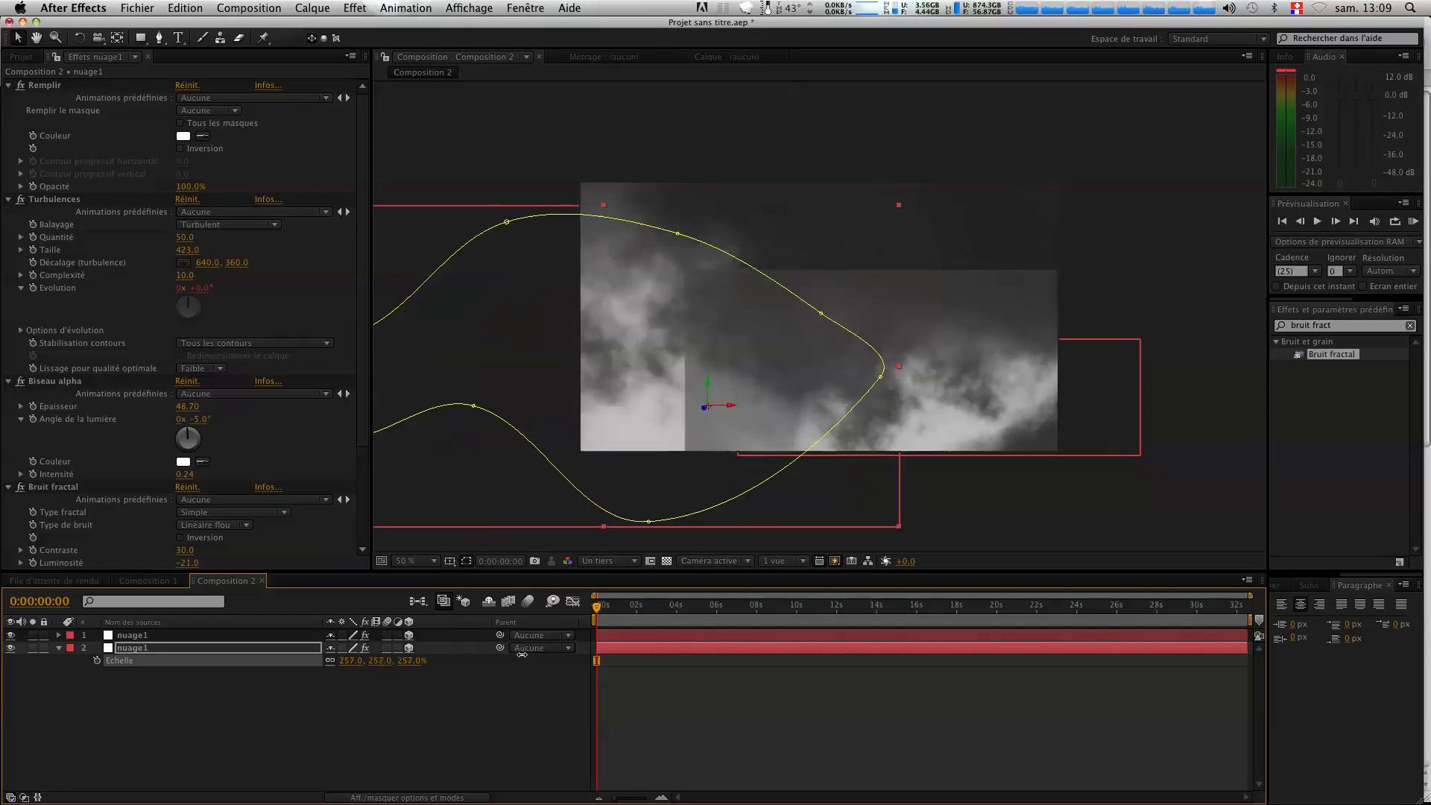
drag(732, 407, 779, 407)
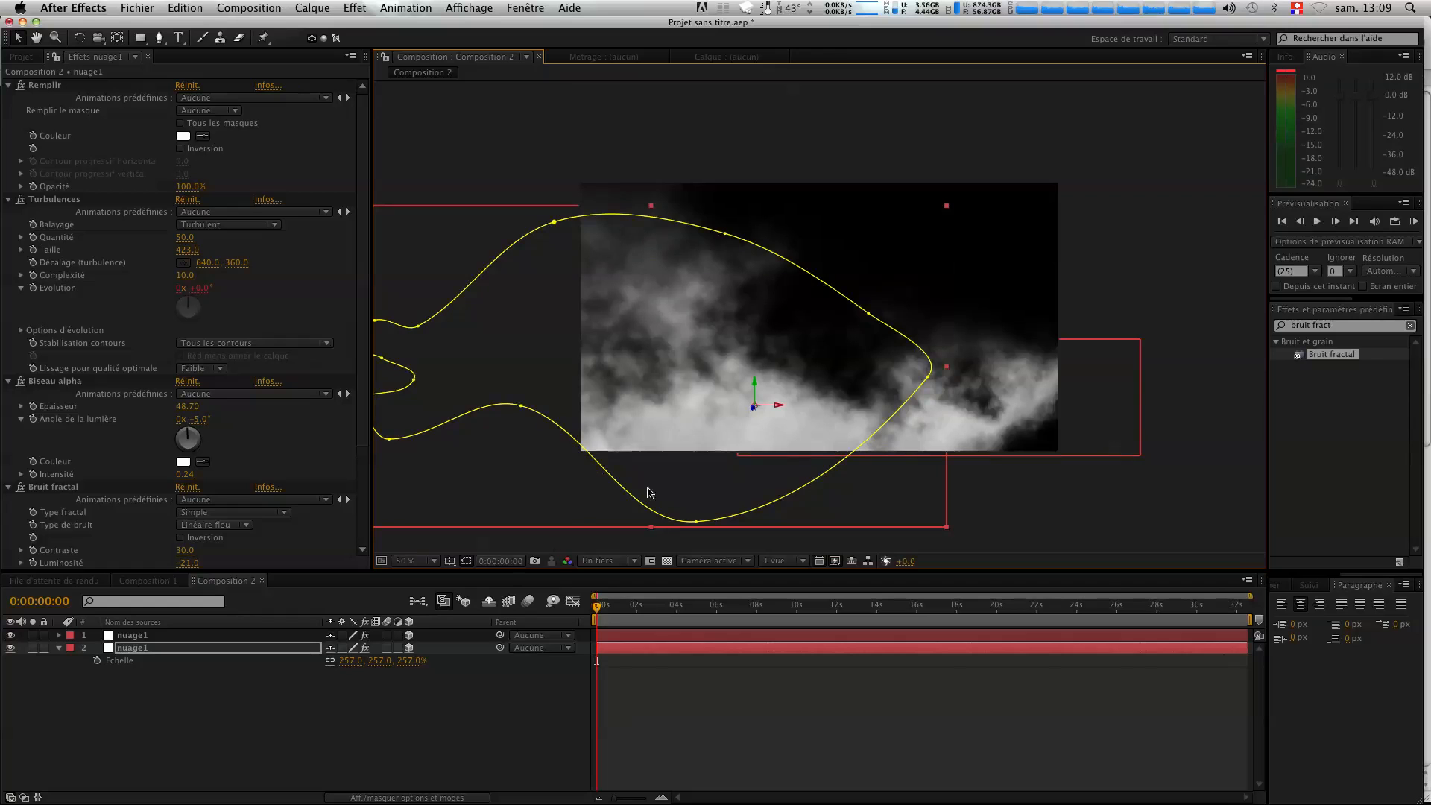
click(1093, 506)
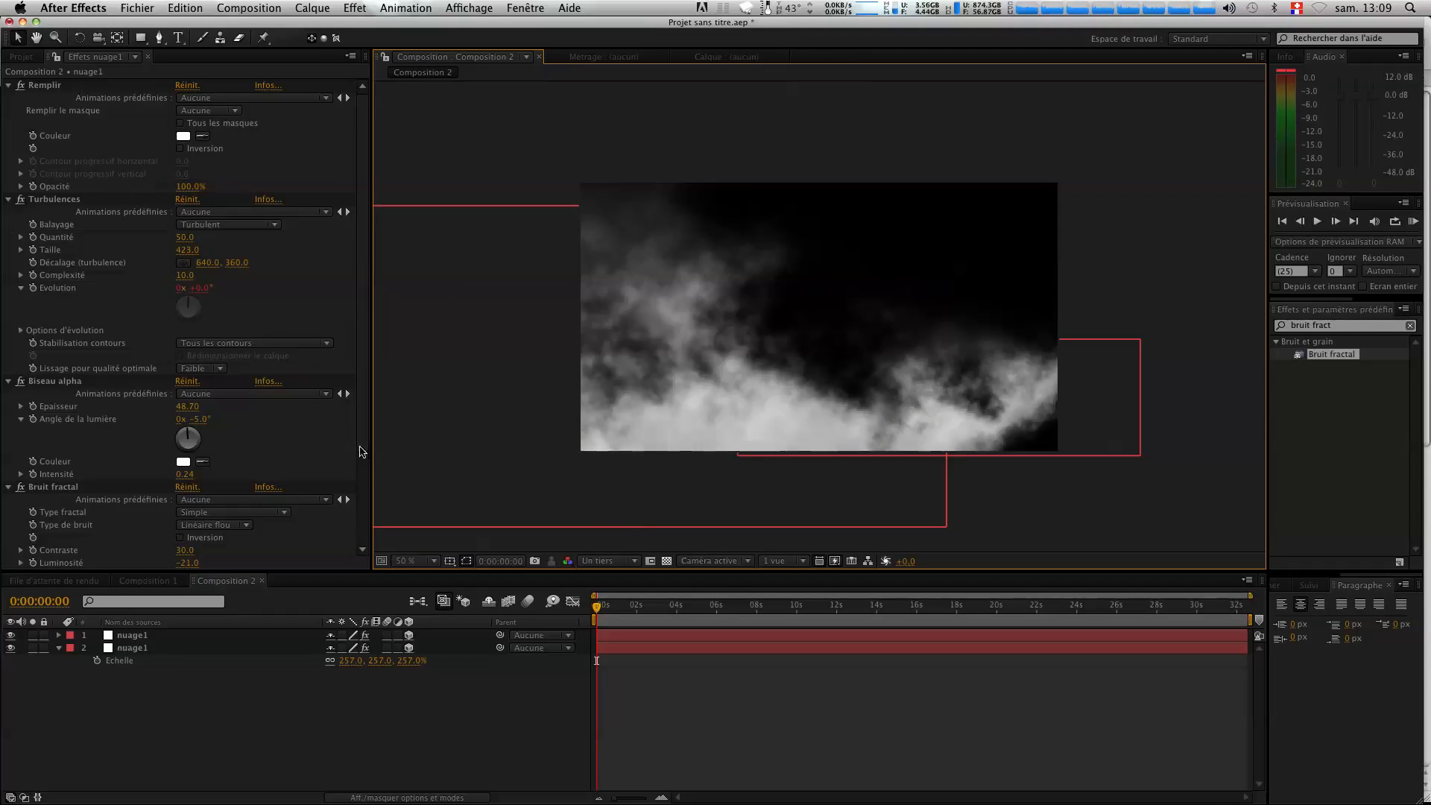
right_click(160, 655)
mouse_move(188, 661)
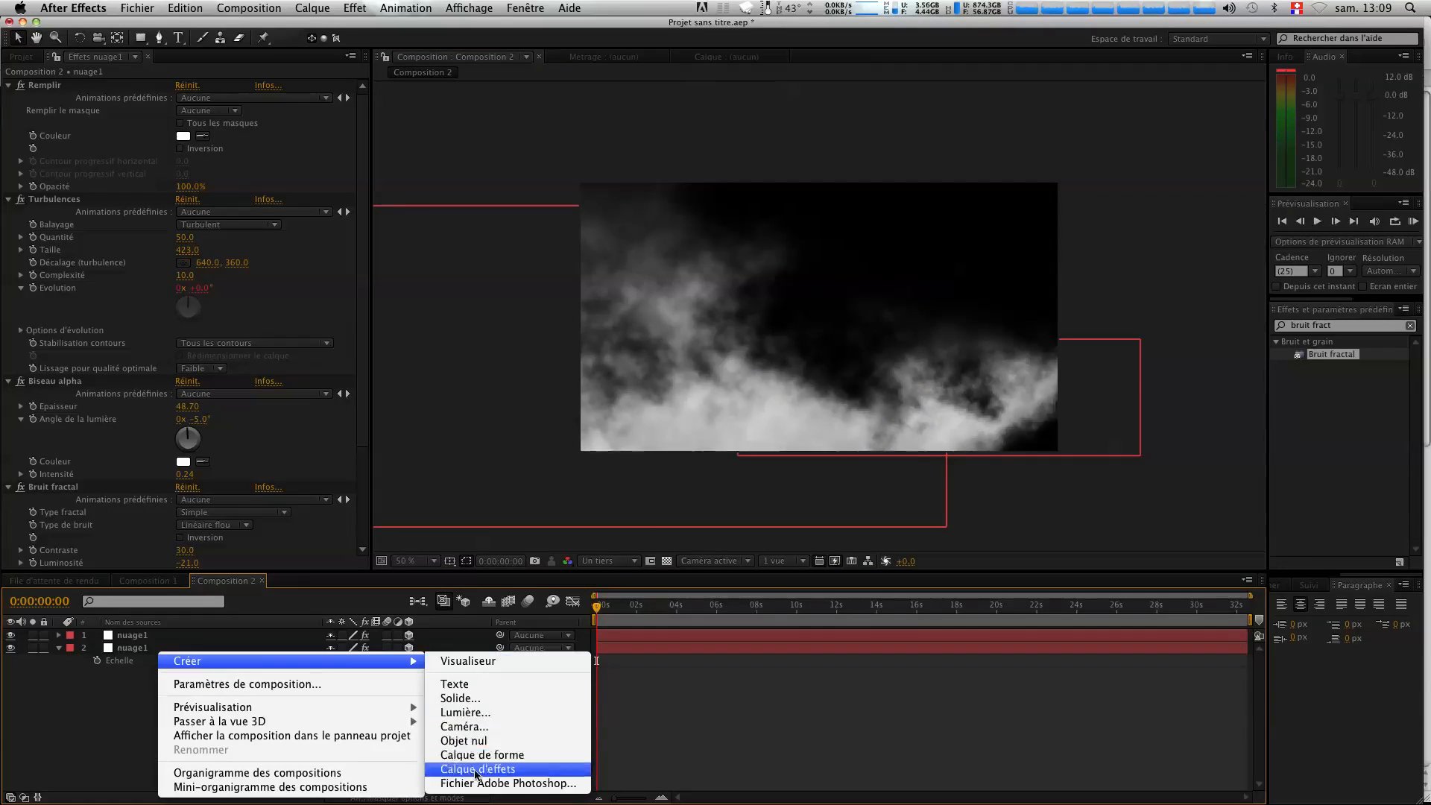
click(101, 702)
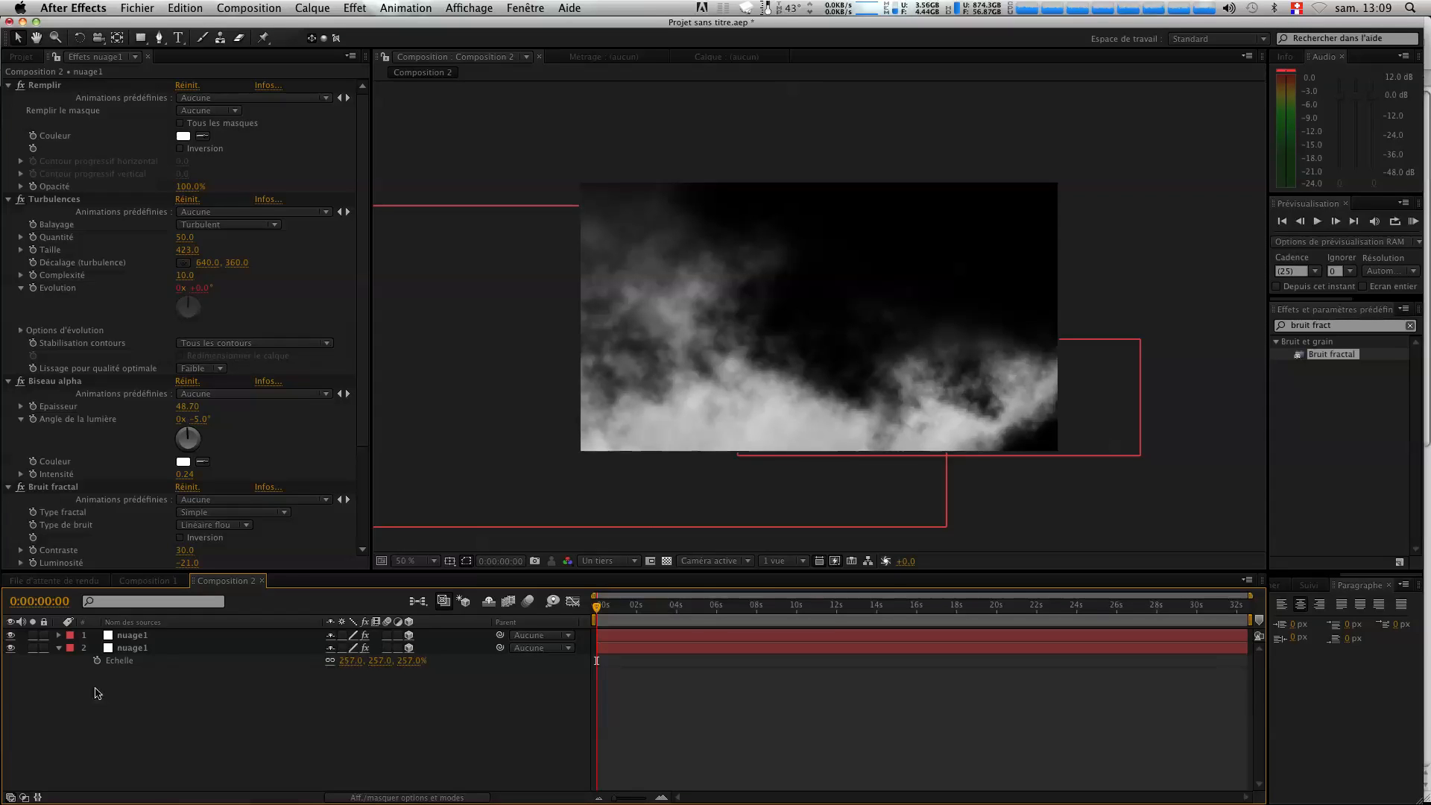
Create a white 1280 x 720 px solid named ciel and place it beneath both nuage1 layers.
right_click(105, 650)
mouse_move(130, 661)
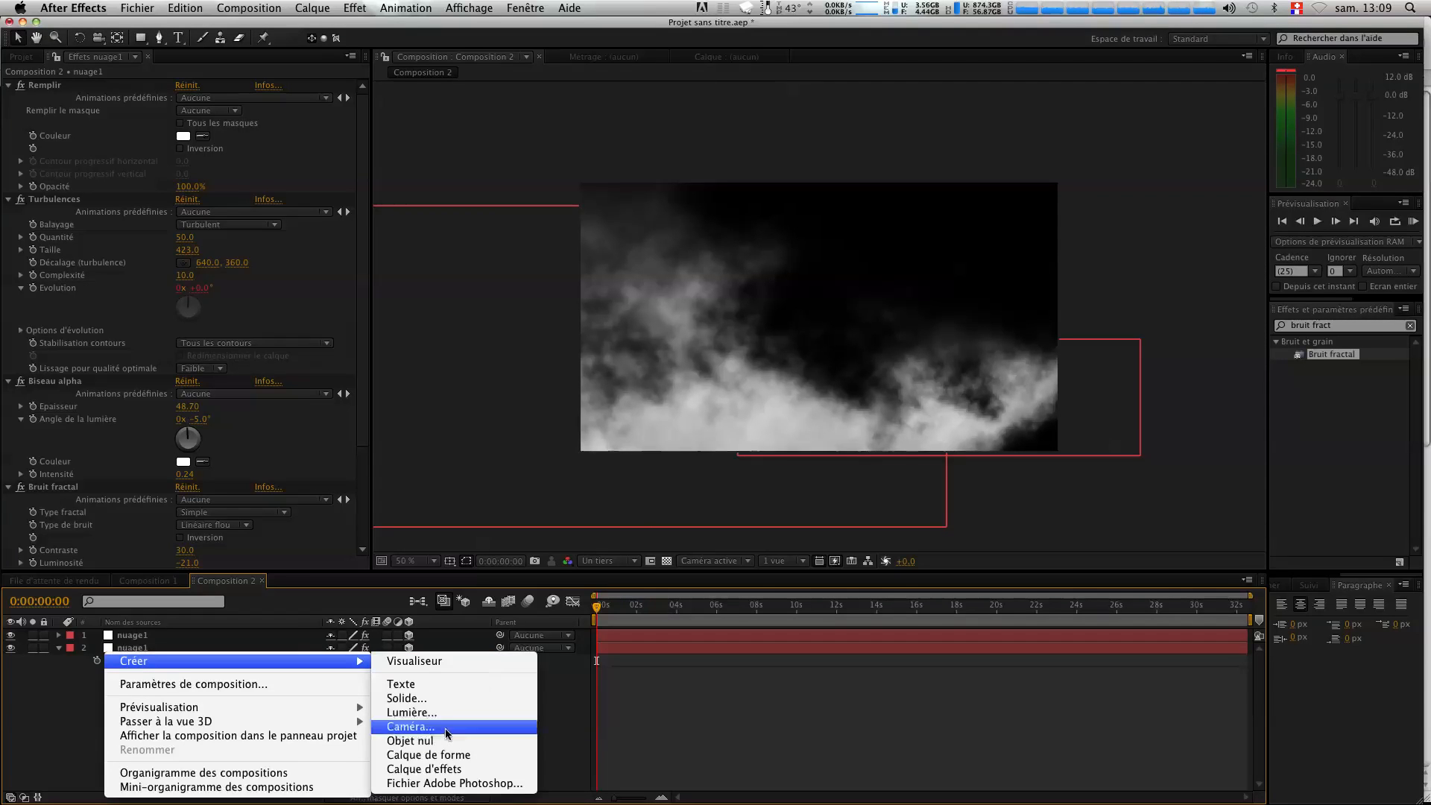
click(442, 700)
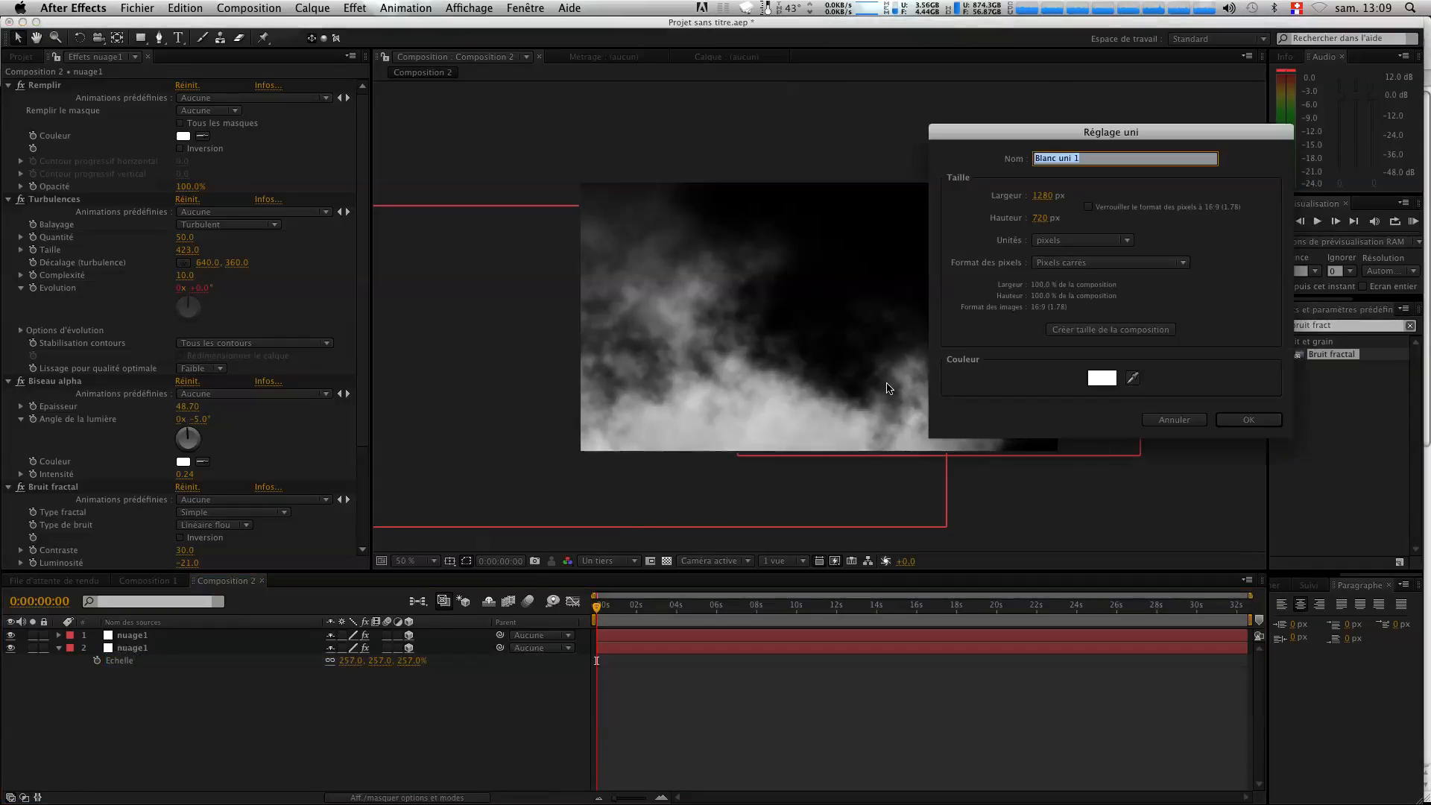
text(ciel)
key(Return)
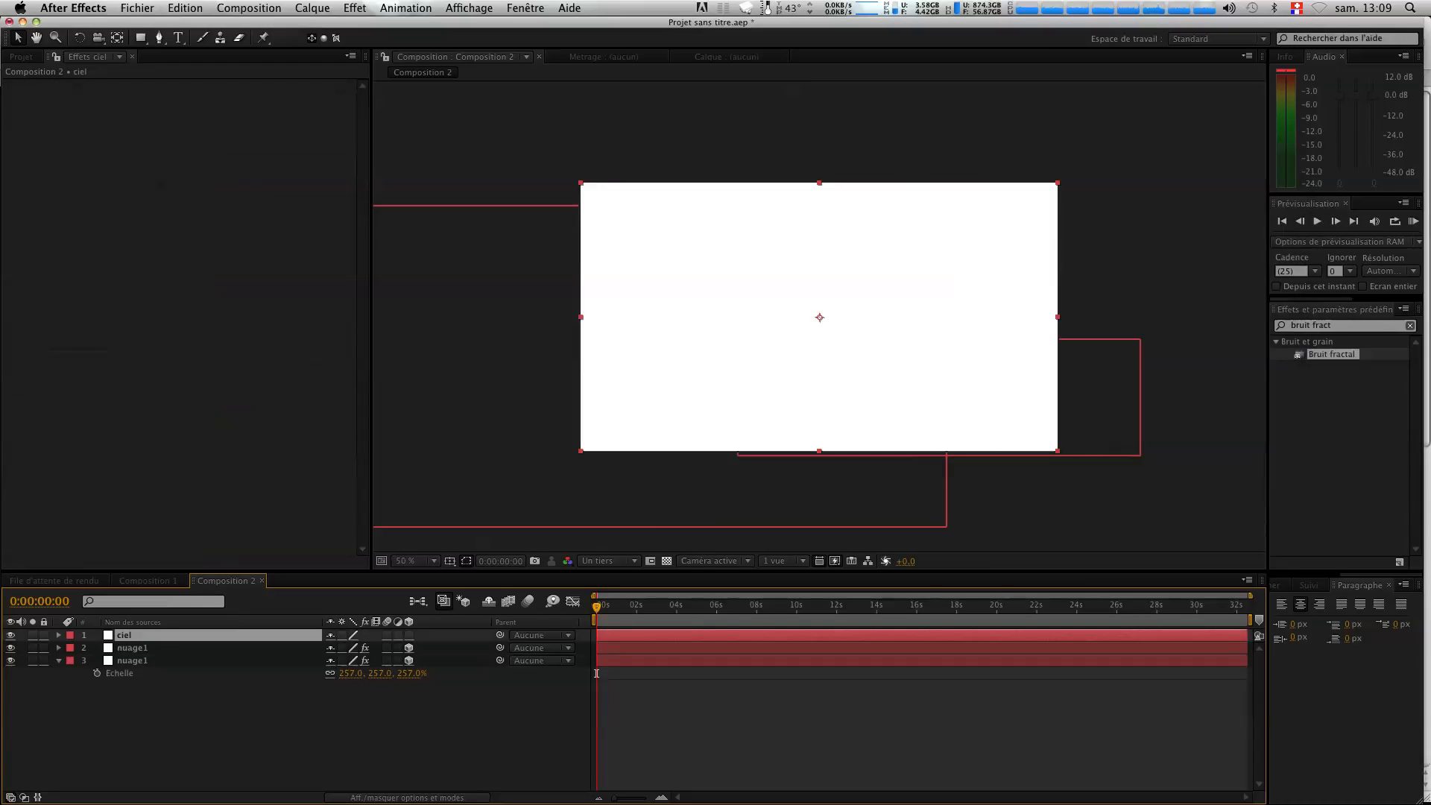
drag(119, 640, 120, 685)
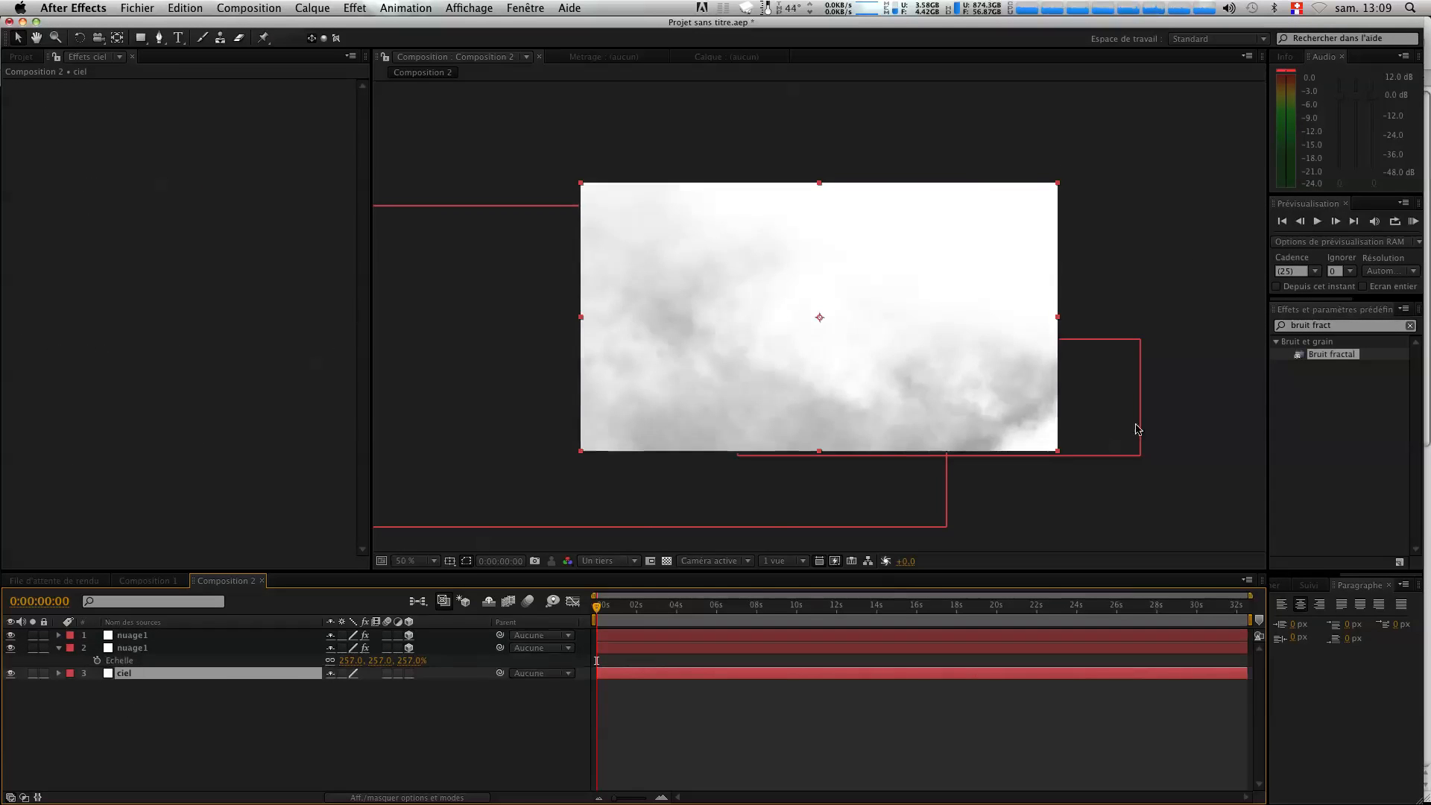
Find the Dégradé effect and apply it to the ciel layer.
click(1353, 325)
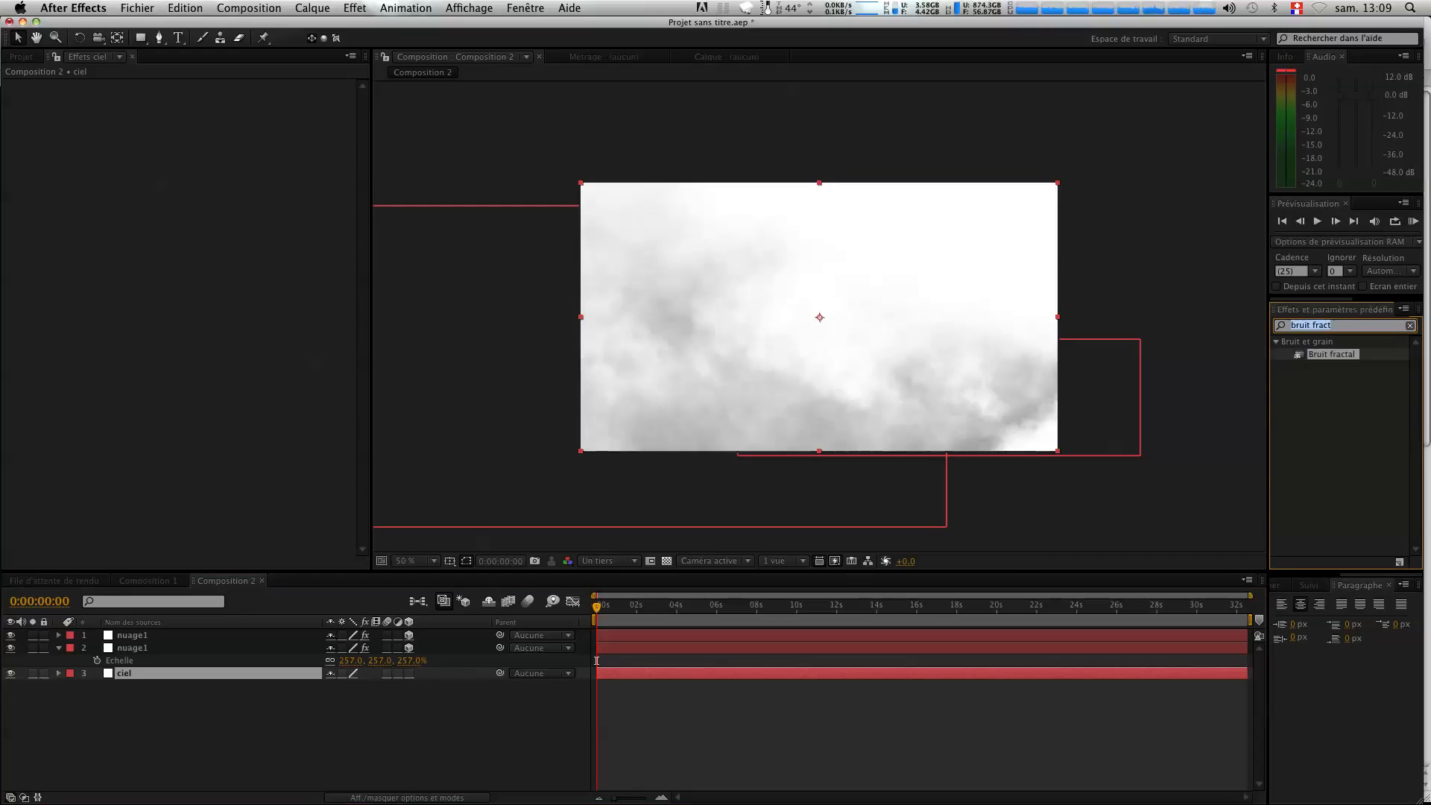
text(dégrad)
double_click(1312, 354)
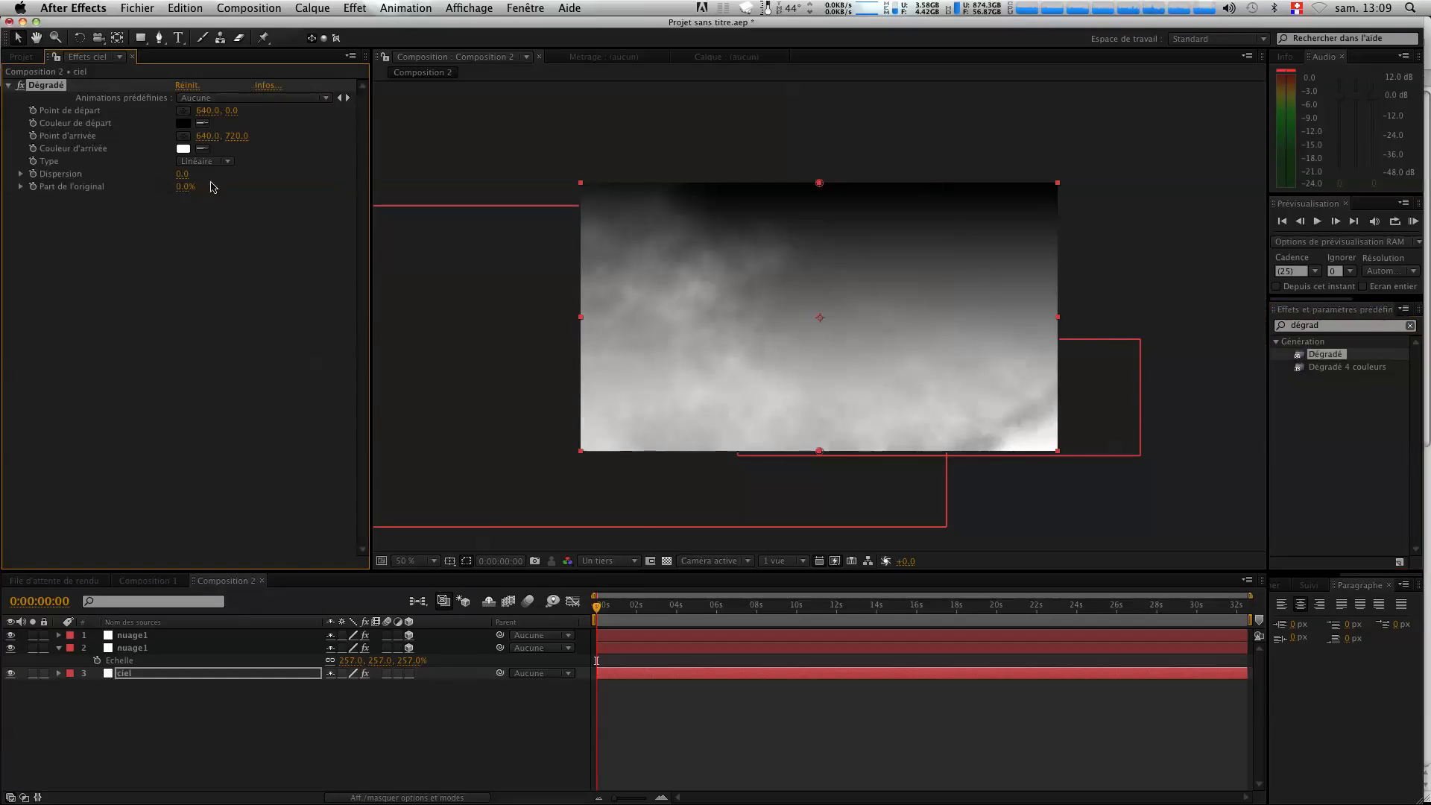
Set the ciel gradient's start colour to a very dark navy and its end colour to a soft light blue.
click(185, 123)
drag(277, 178, 272, 147)
drag(231, 205, 236, 248)
click(389, 79)
click(187, 149)
click(269, 168)
drag(183, 119, 190, 96)
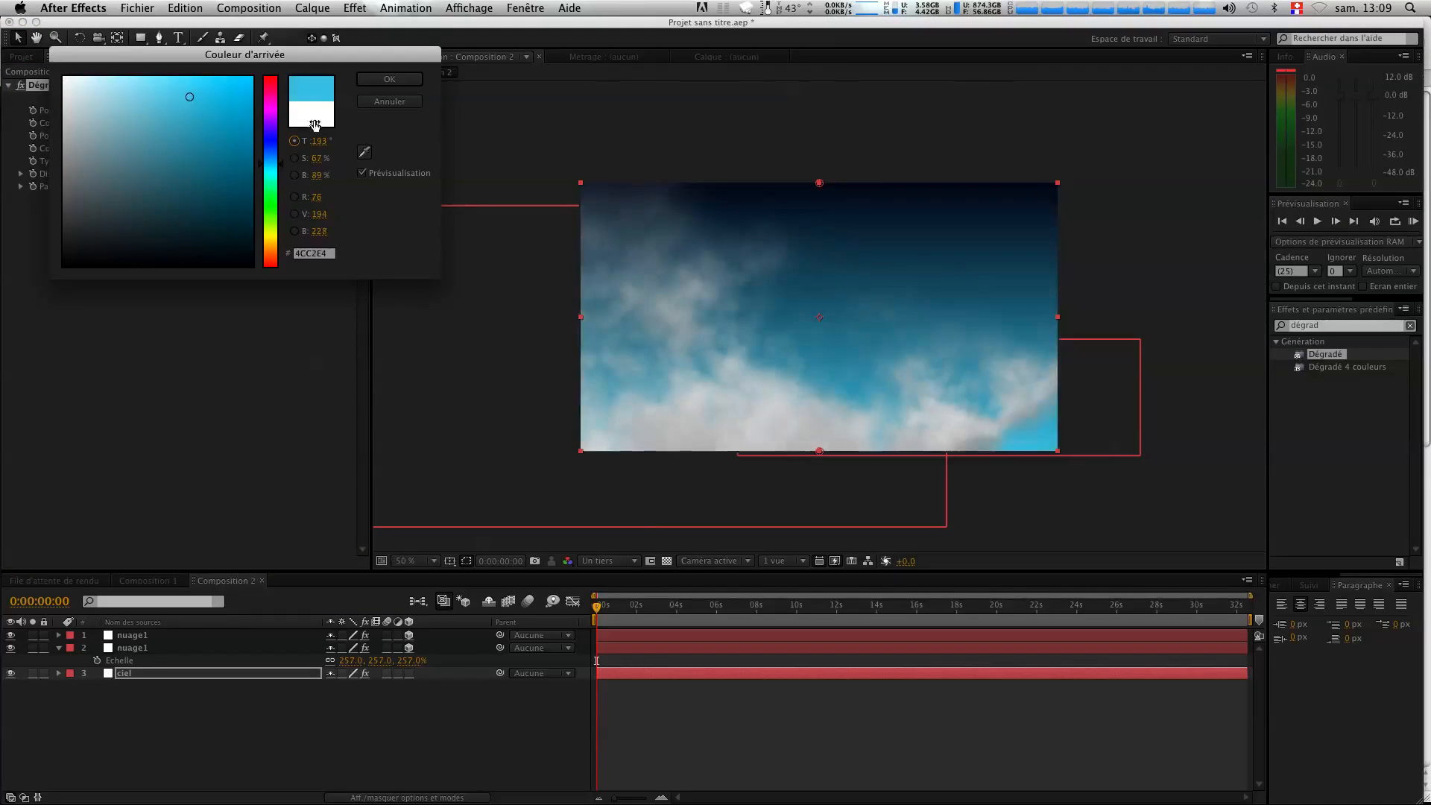
drag(189, 97, 141, 109)
click(393, 81)
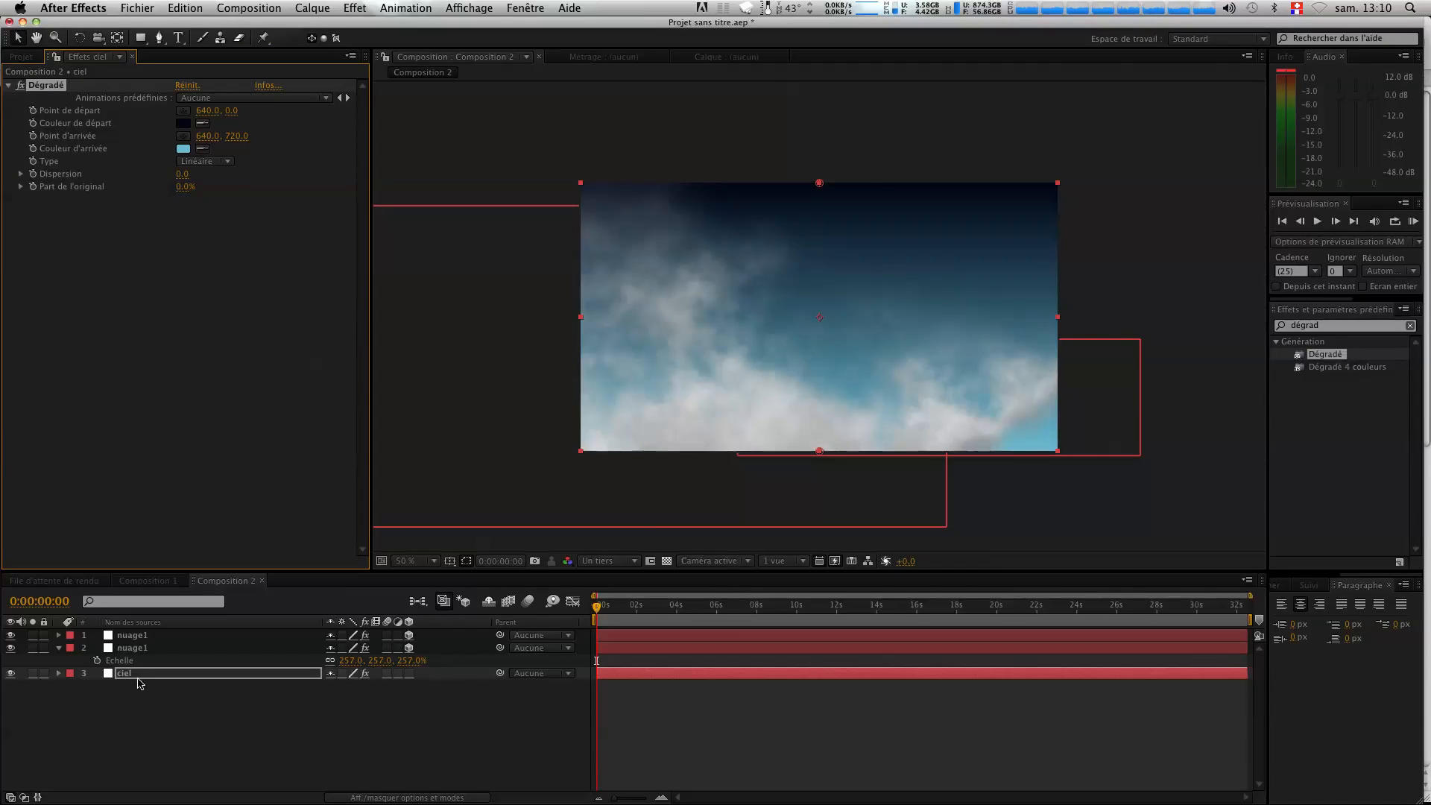
Duplicate the ciel layer and set the copy's gradient end colour to near white.
click(139, 676)
key(super+d)
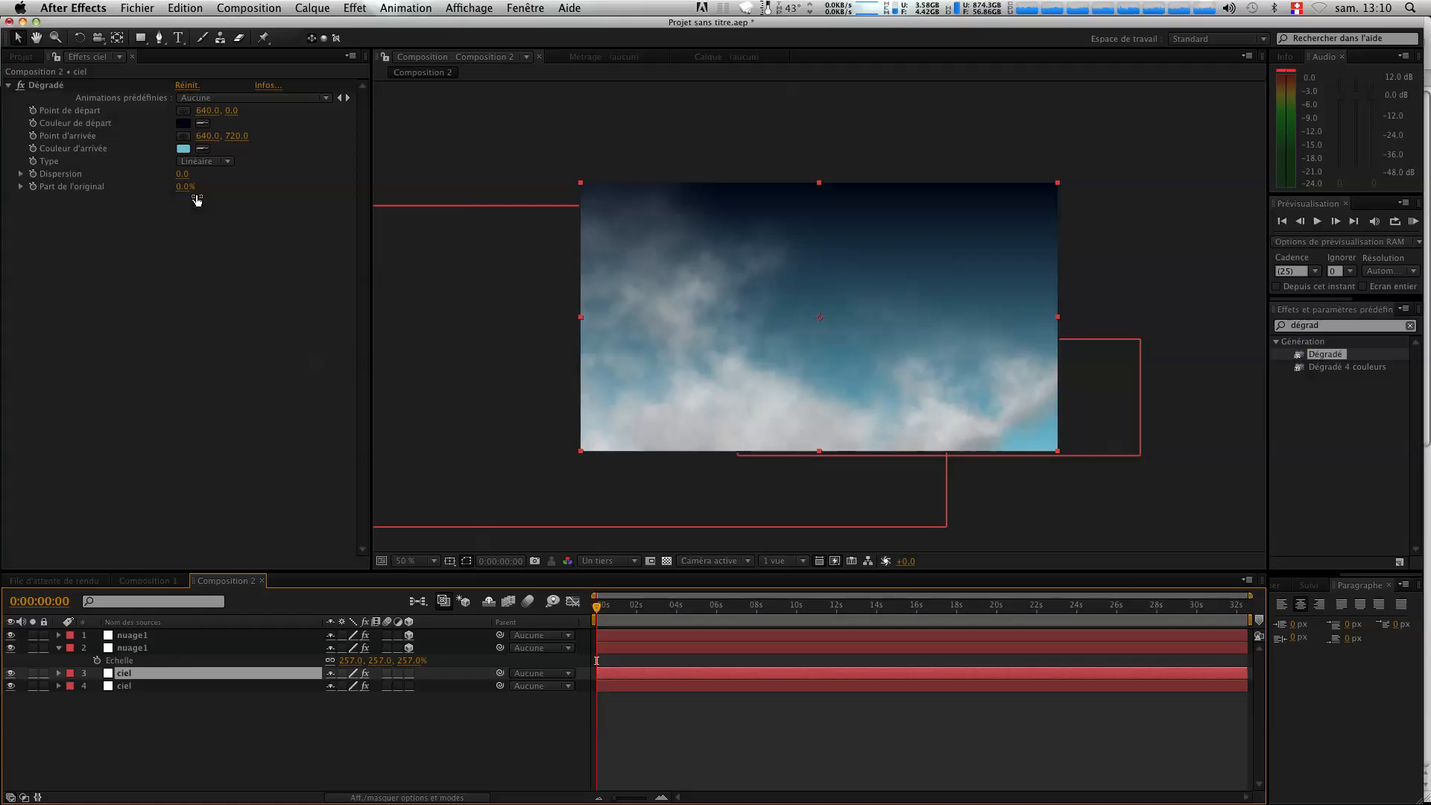
click(183, 149)
drag(134, 126, 65, 79)
click(377, 80)
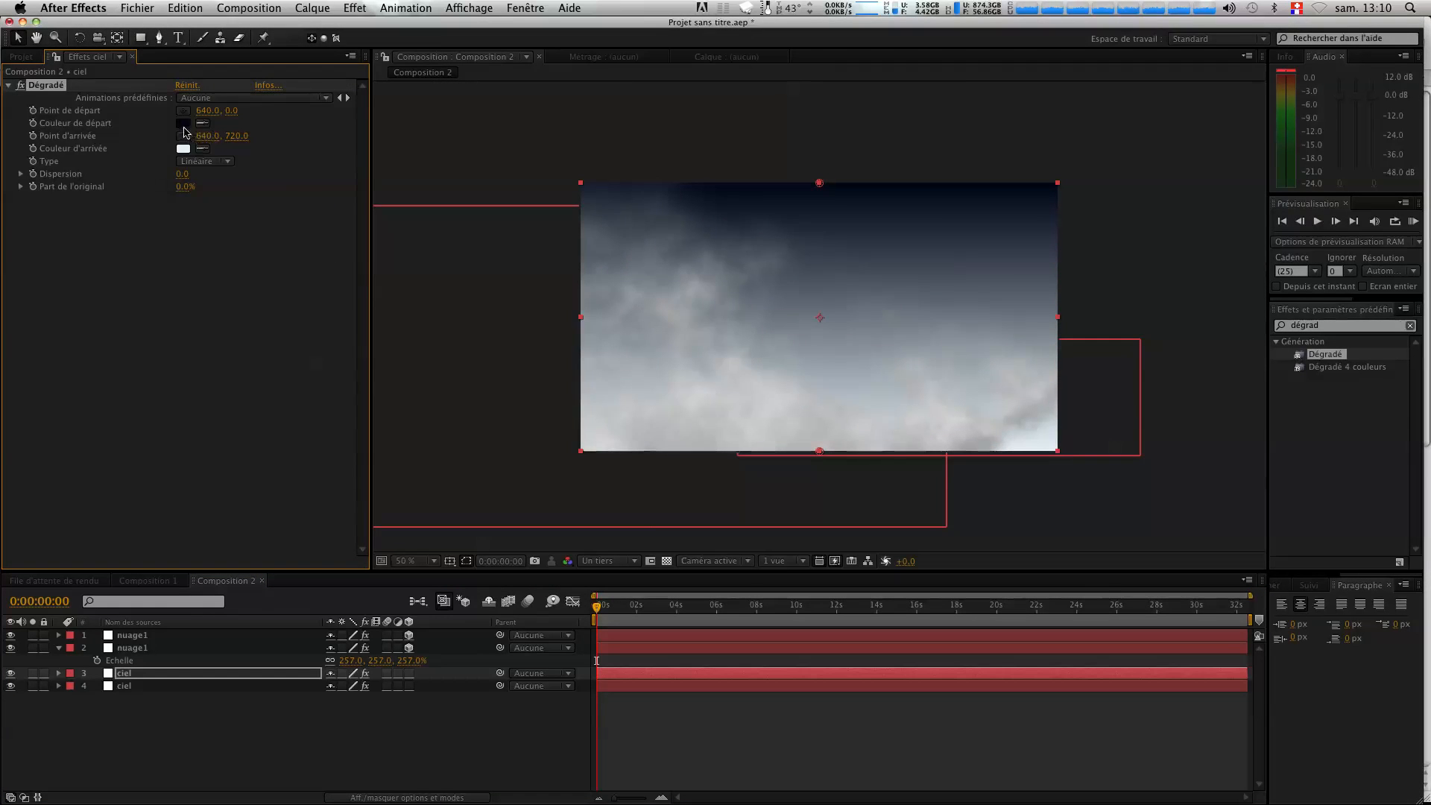
Set the upper ciel gradient's start colour to teal 316D71 and lower its start point to about 638, 542.
click(184, 122)
drag(196, 195, 171, 181)
drag(274, 178, 273, 173)
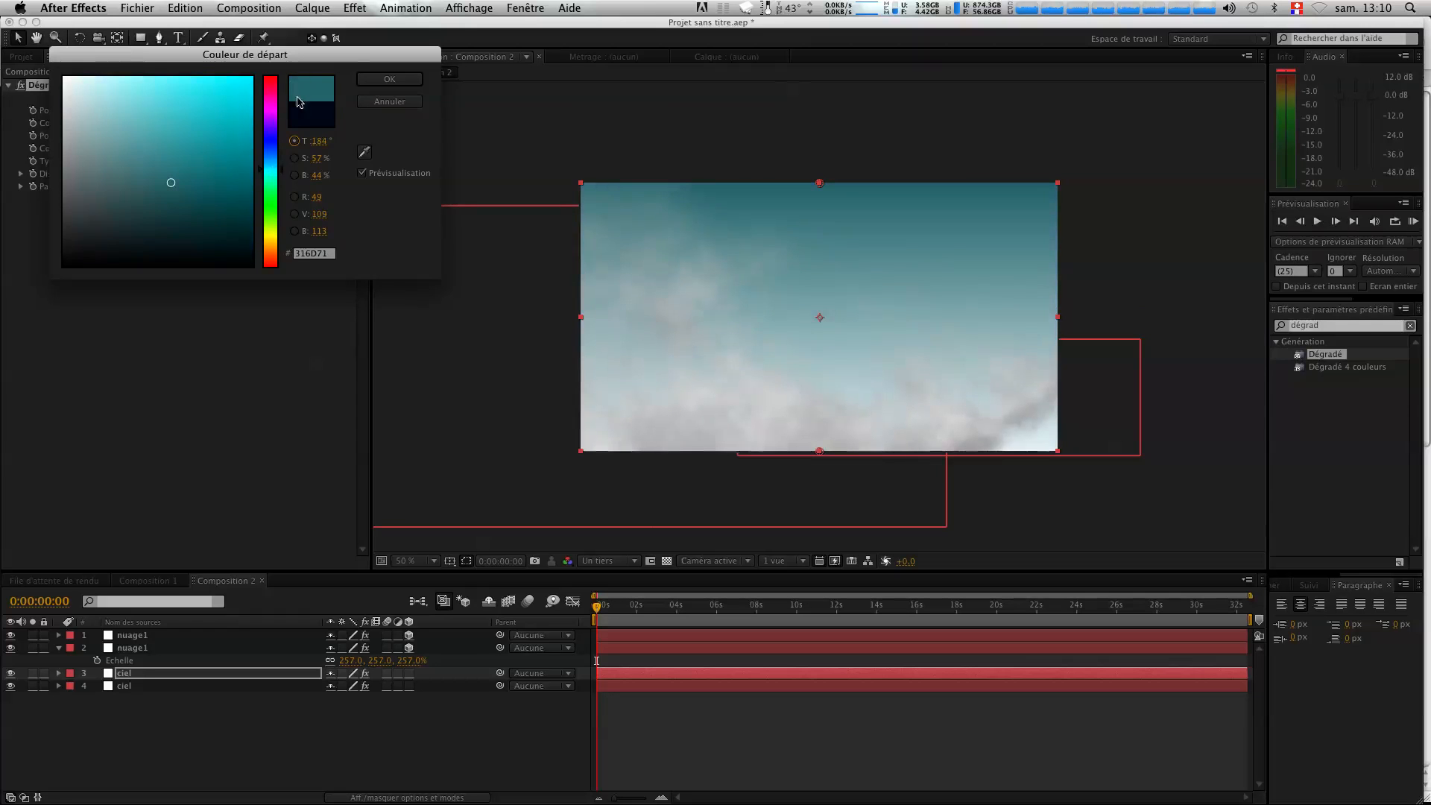
click(381, 80)
drag(818, 183, 815, 387)
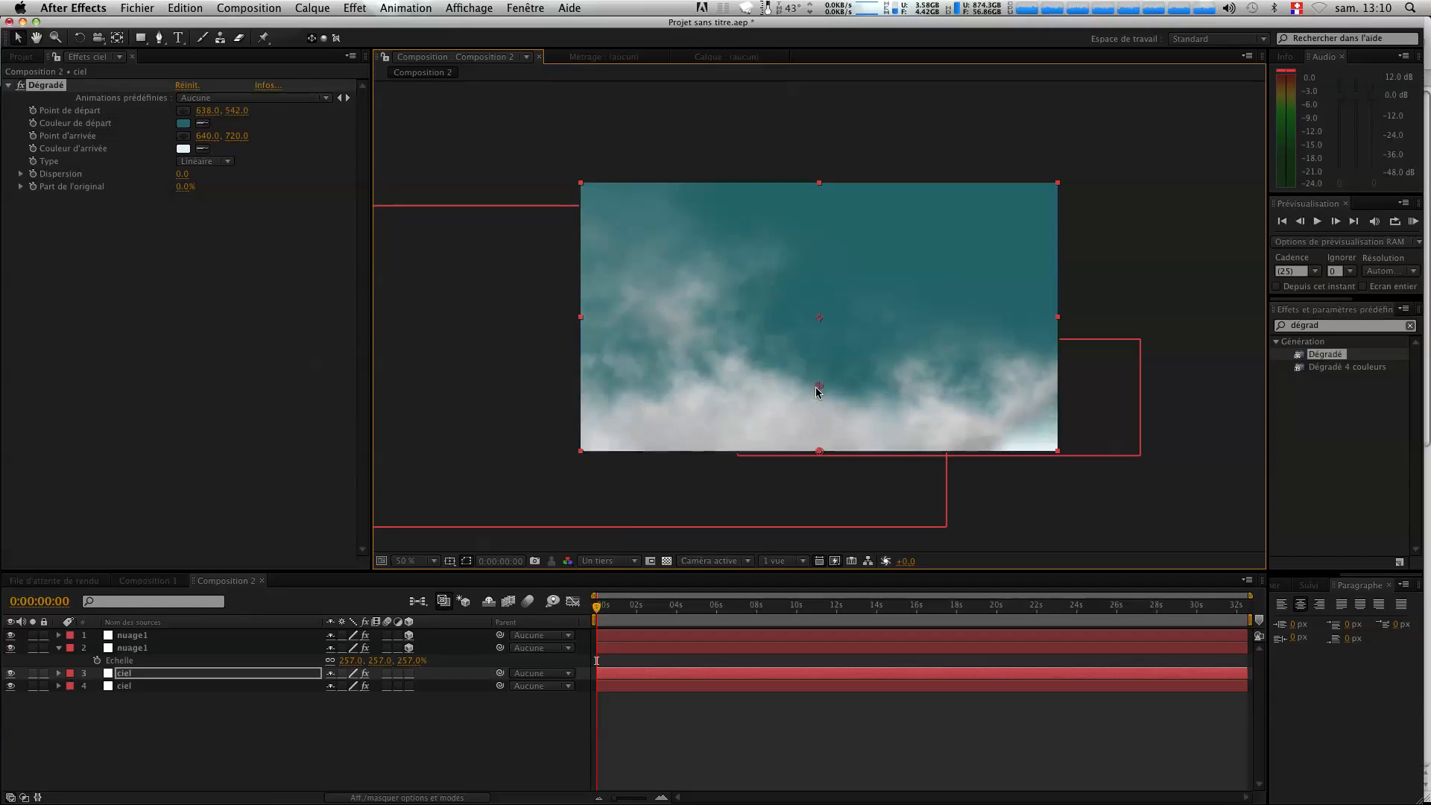
Show the layer modes and set the upper ciel layer's blending mode to Teinte.
click(182, 676)
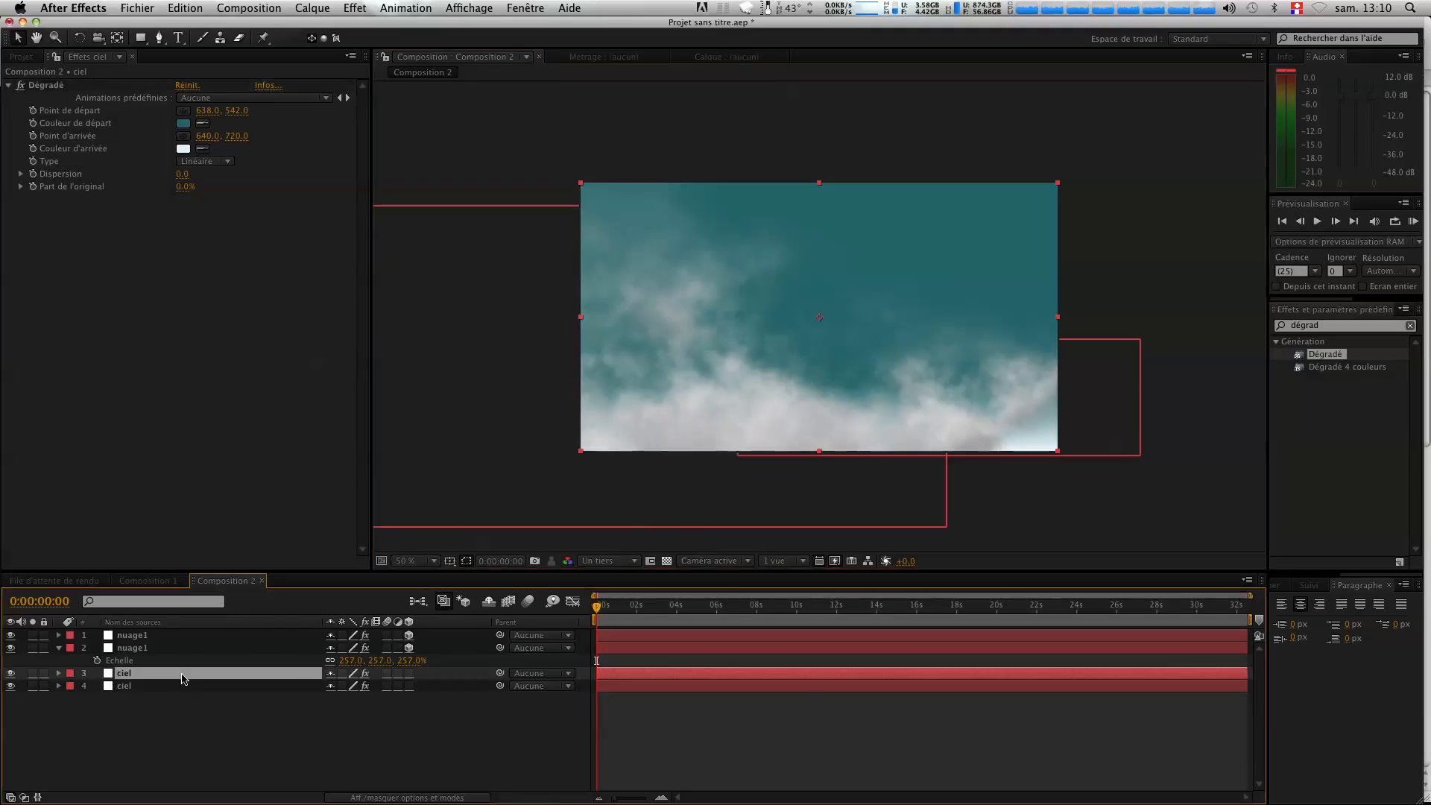
key(F4)
click(347, 673)
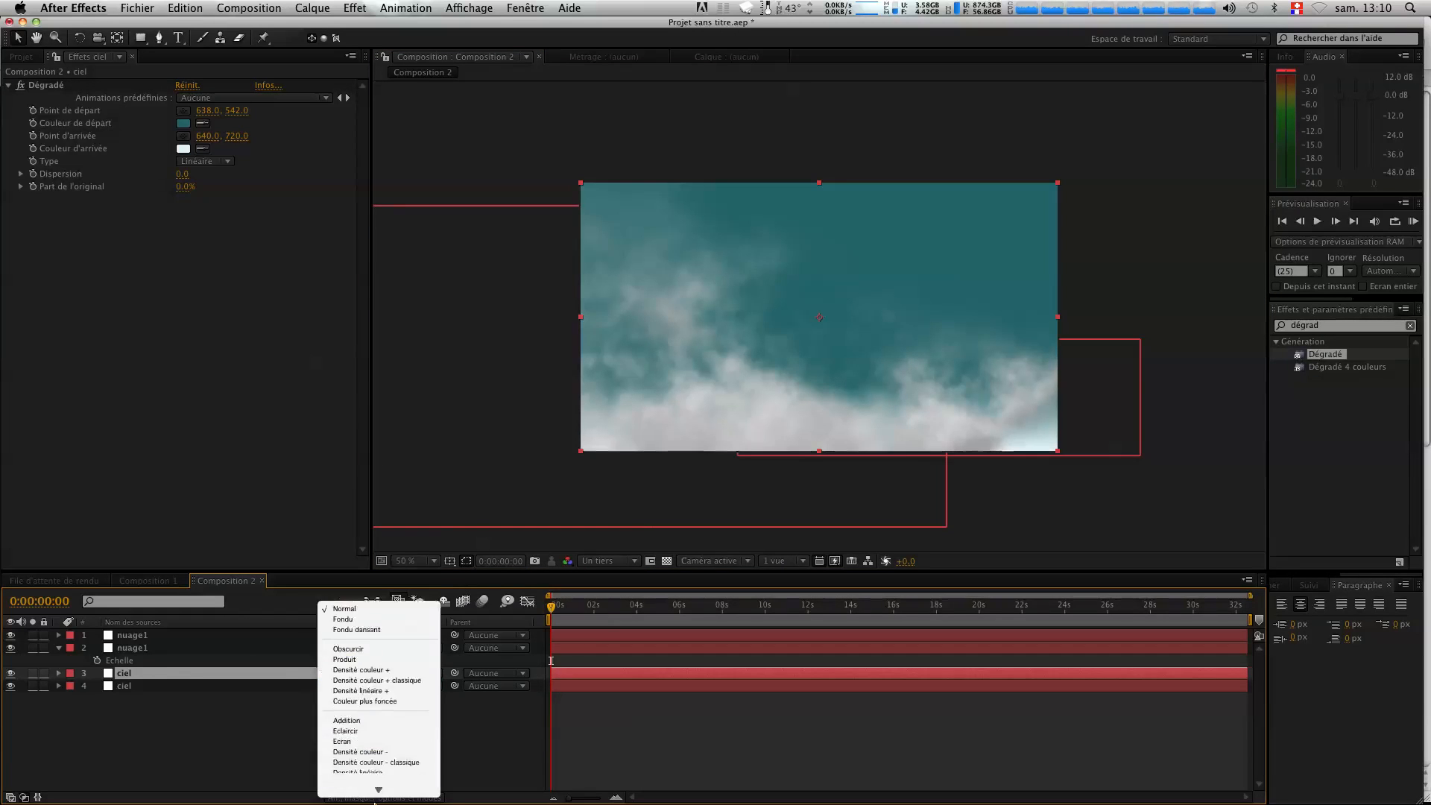
click(344, 695)
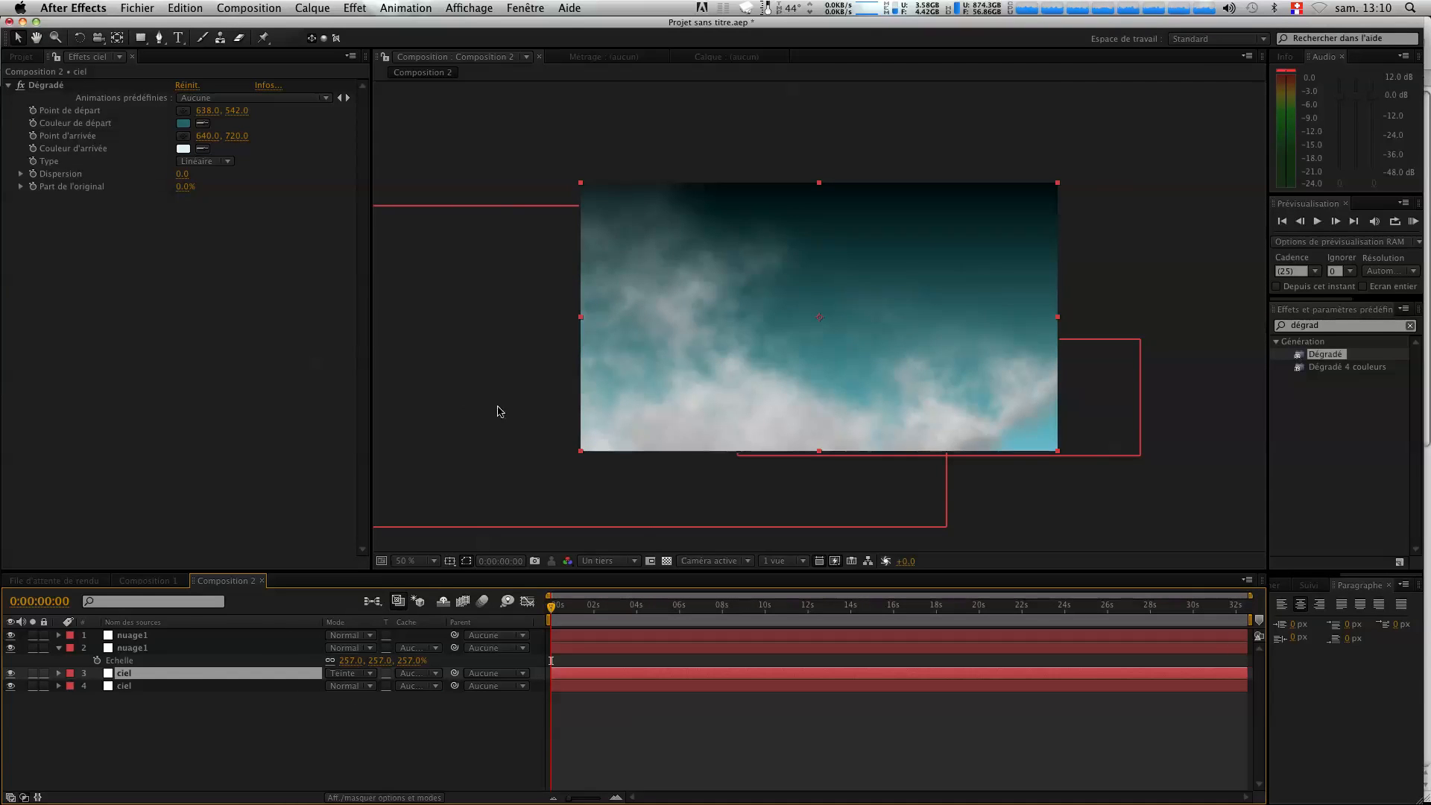
Set the upper ciel gradient's start colour to blue 315771, deselect the layers and preview the cloud animation.
click(183, 124)
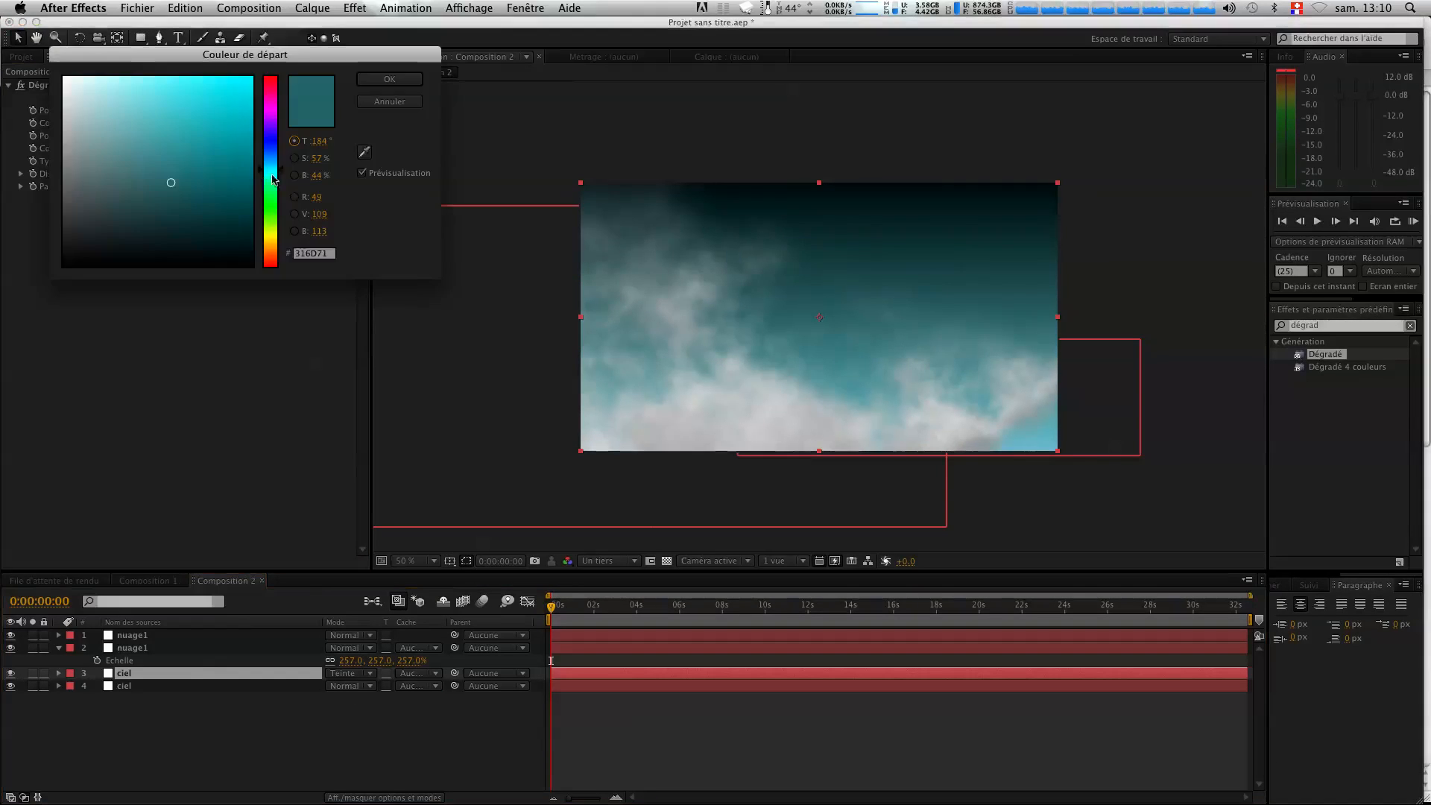
drag(282, 177, 284, 160)
drag(141, 55, 283, 233)
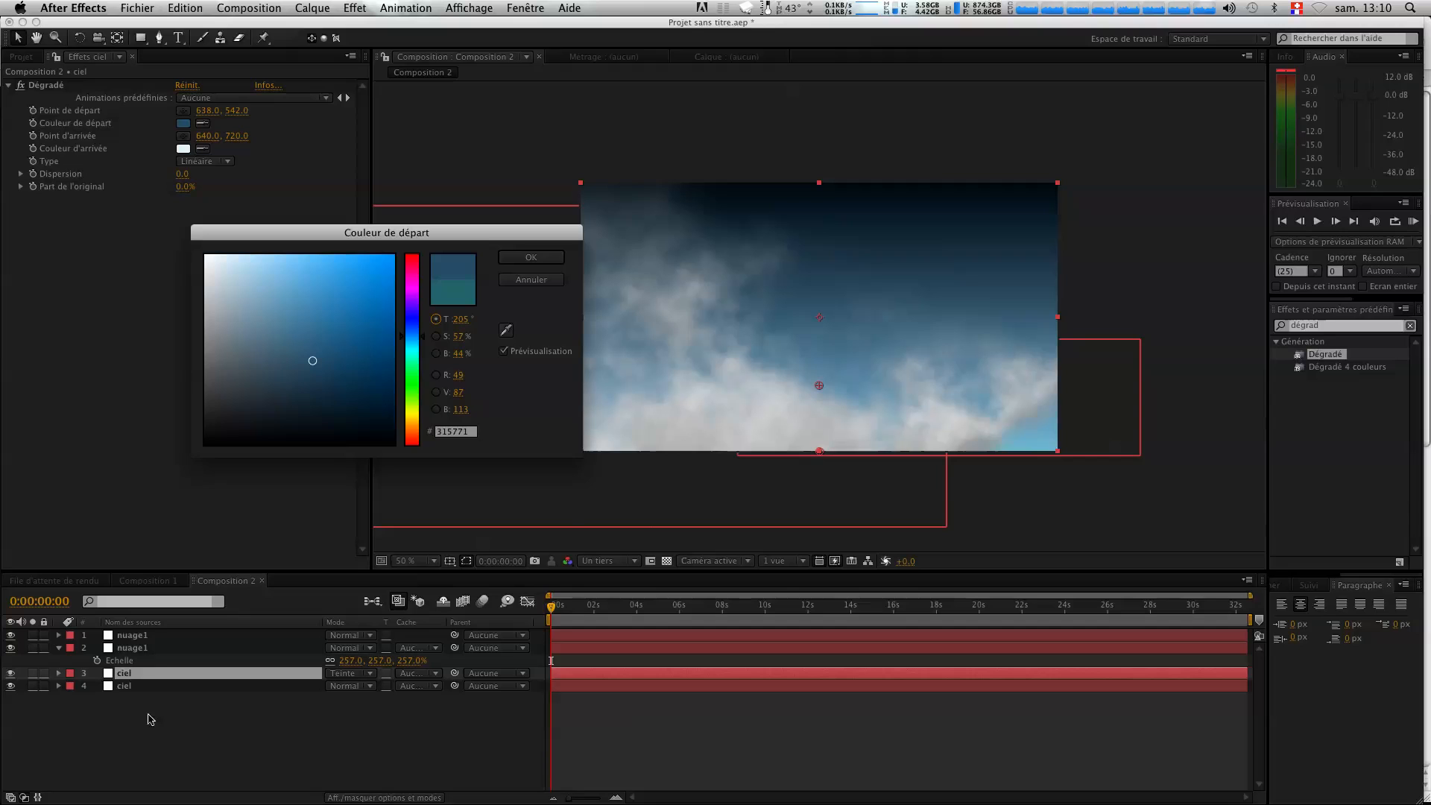
click(519, 260)
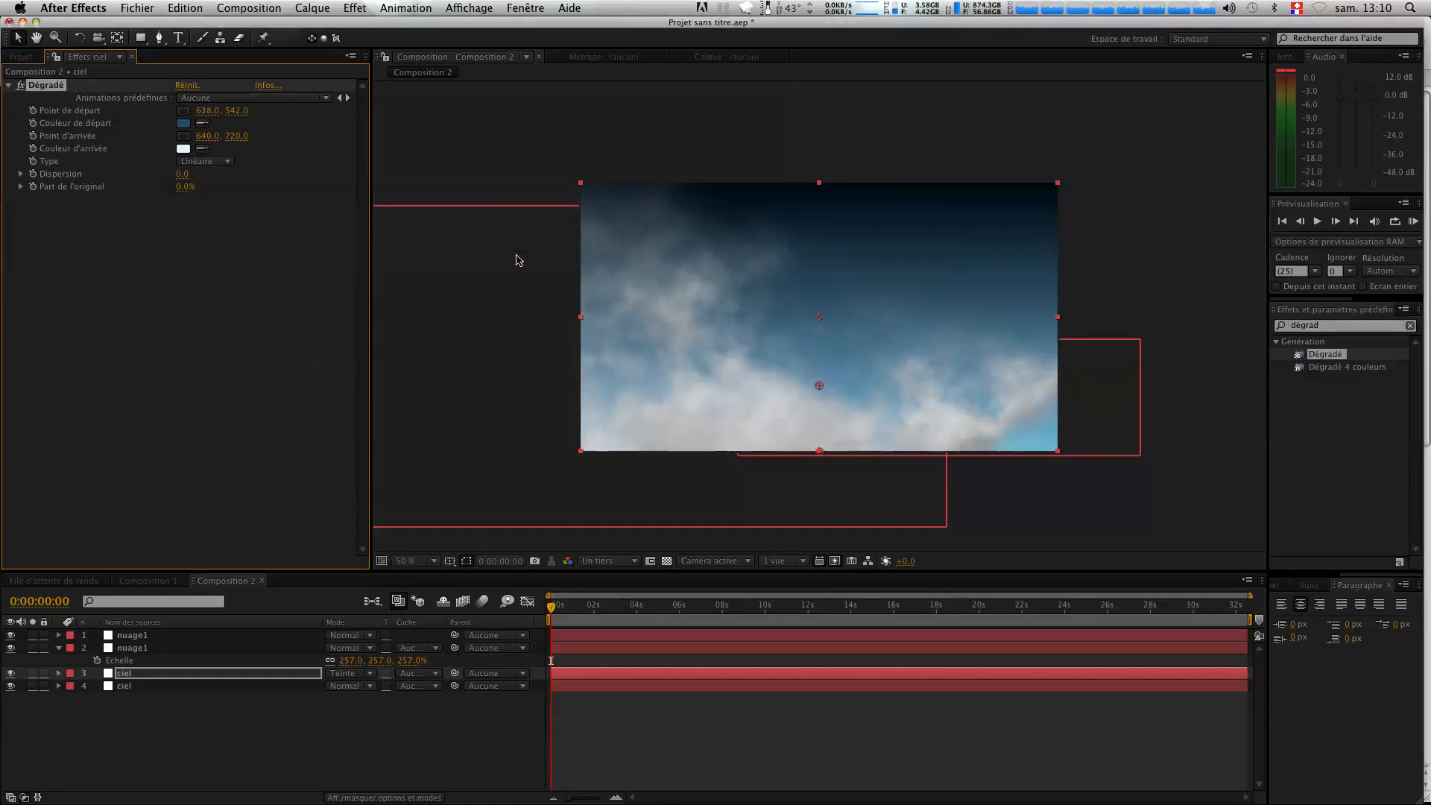
click(234, 743)
key(KP_0)
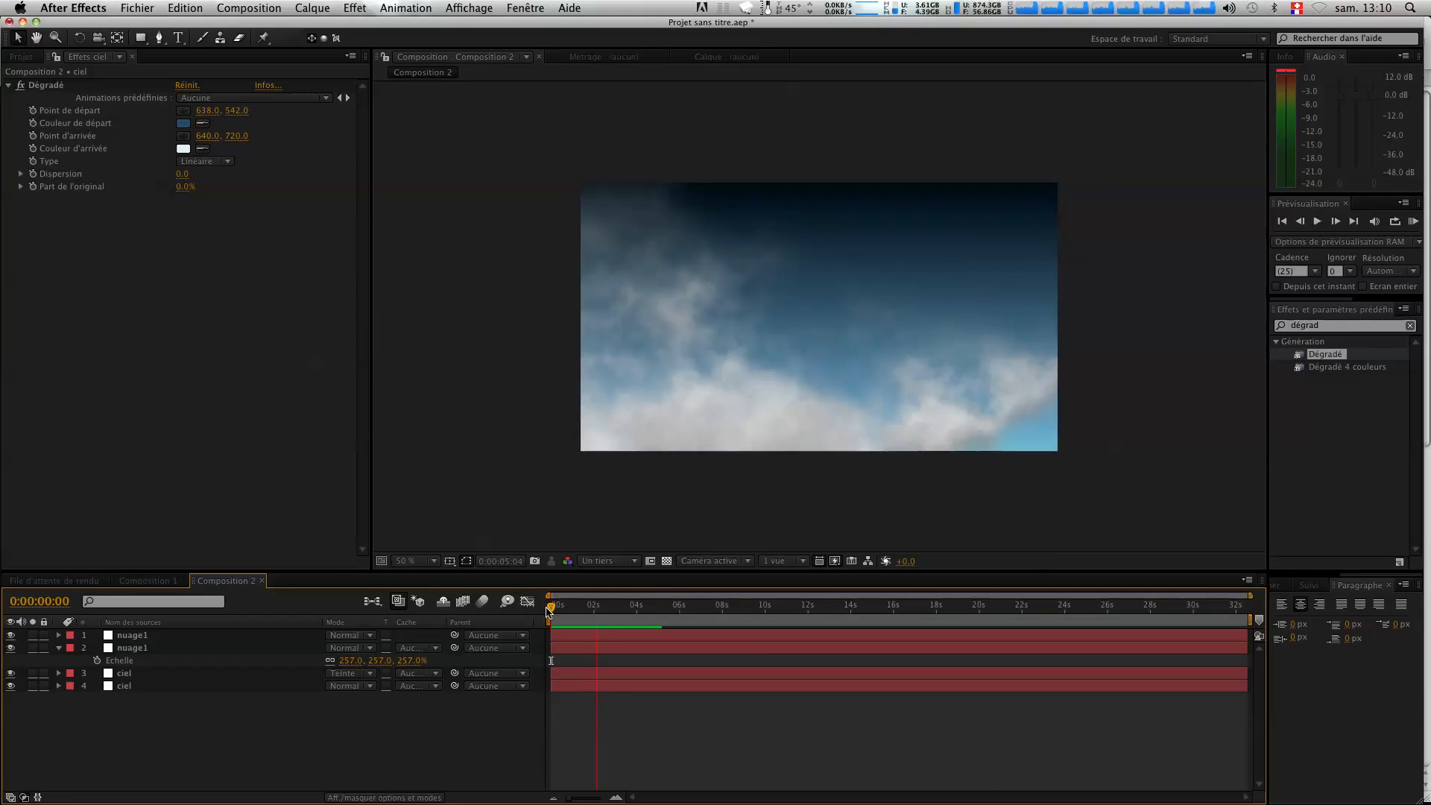
Change the Turbulences Evolution expression of the upper nuage1 layer to time*-20.
click(126, 635)
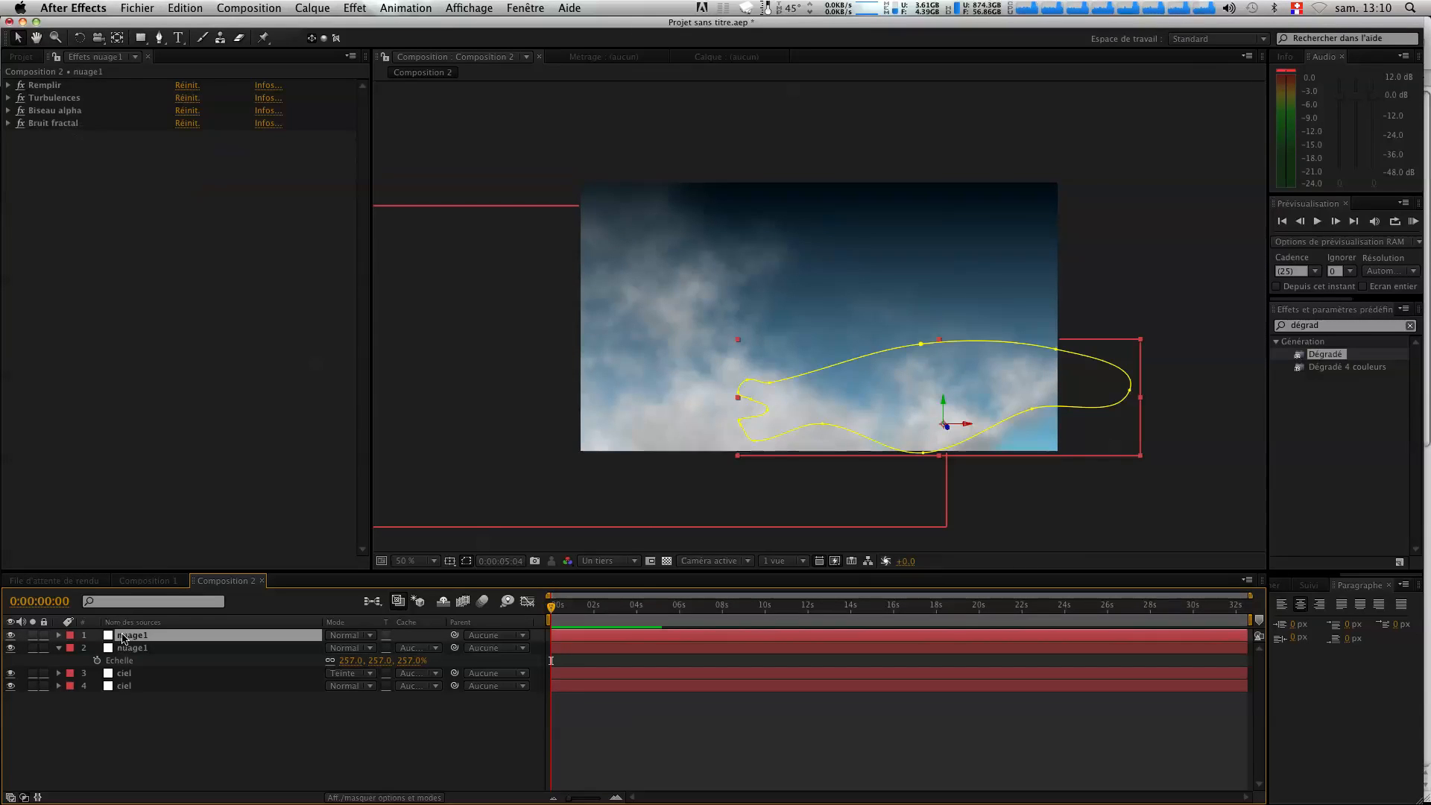
key(e)
key(e)
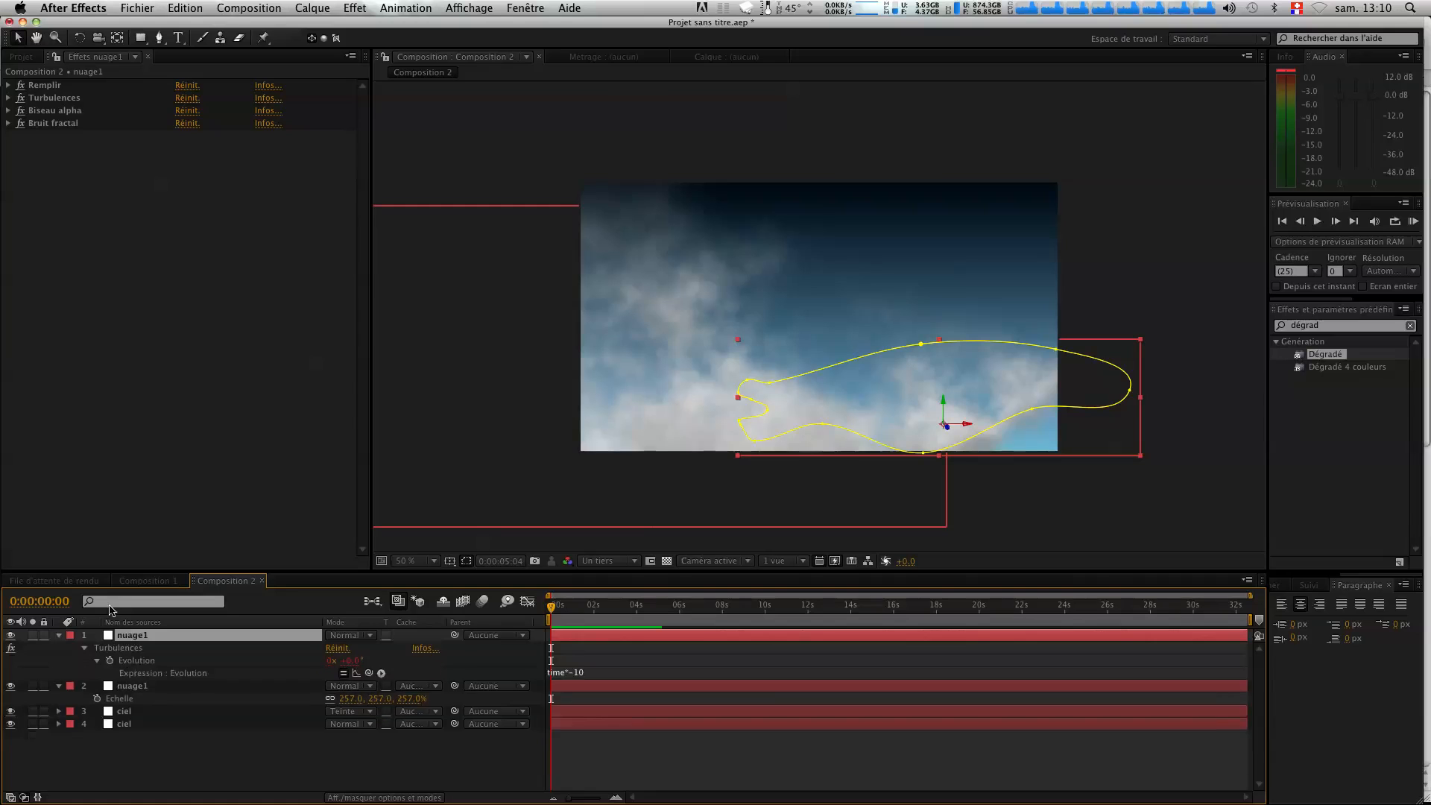
click(579, 673)
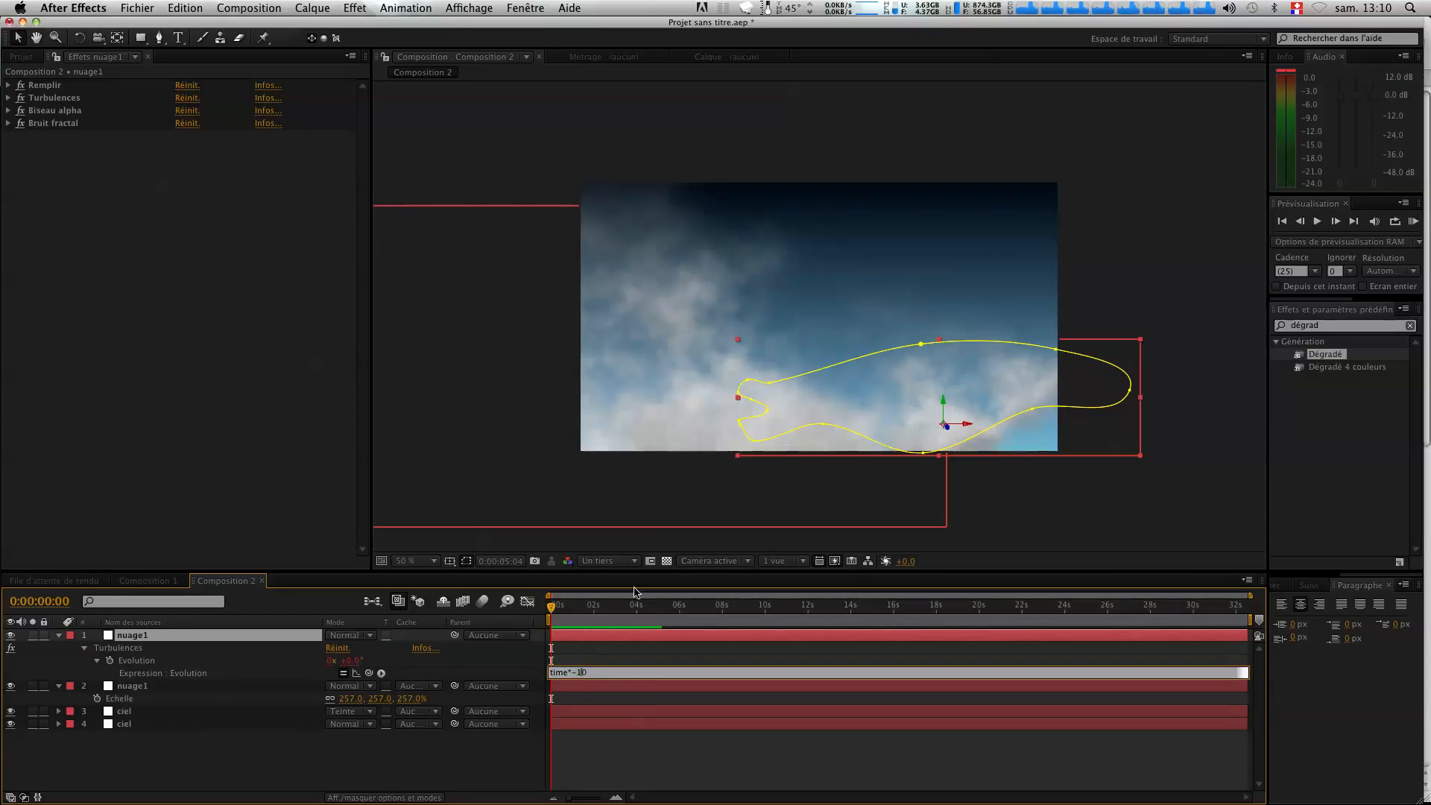
key(BackSpace)
text(2)
key(KP_Enter)
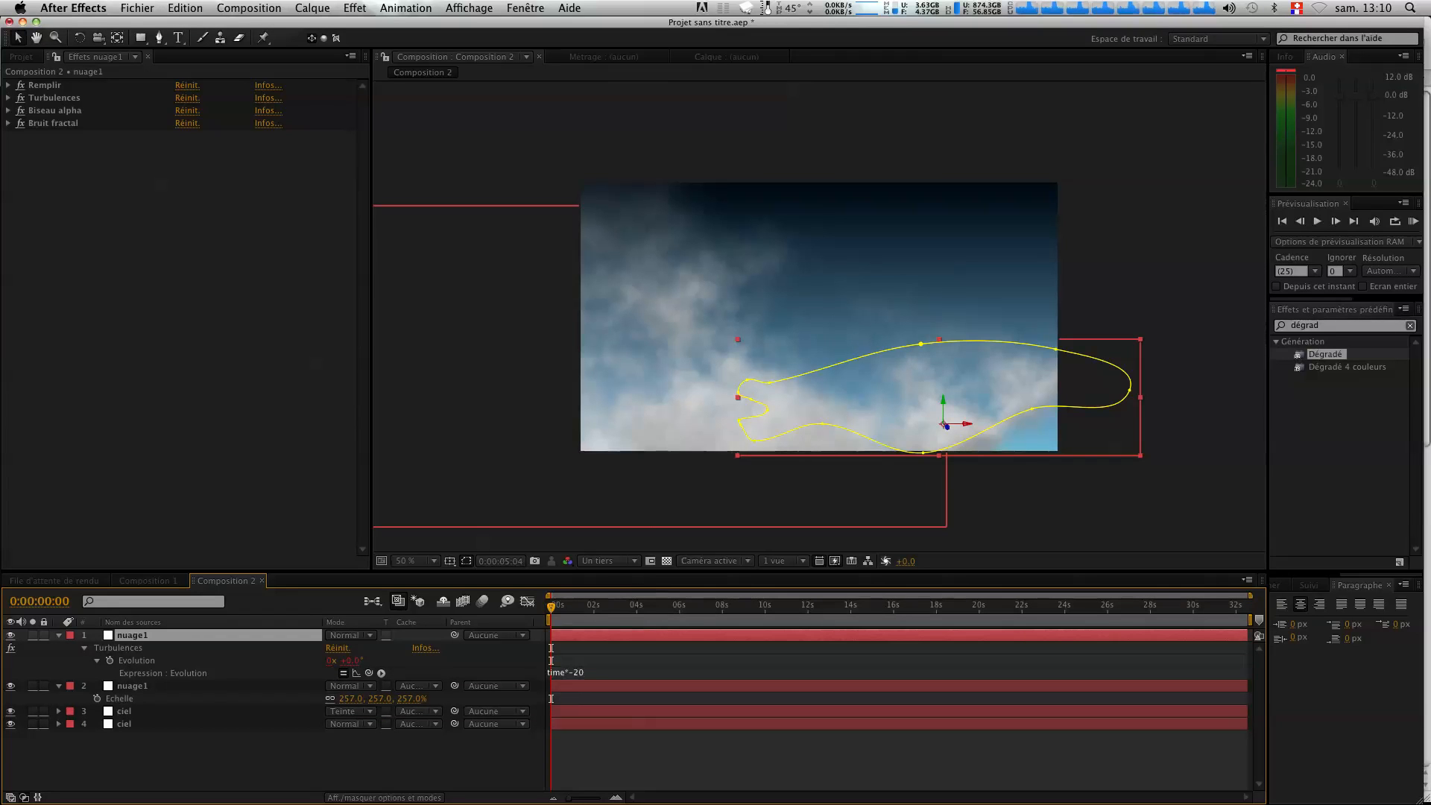
Change the Turbulences Evolution expression of the lower nuage1 layer to time*30 and preview the cloud animation.
click(204, 690)
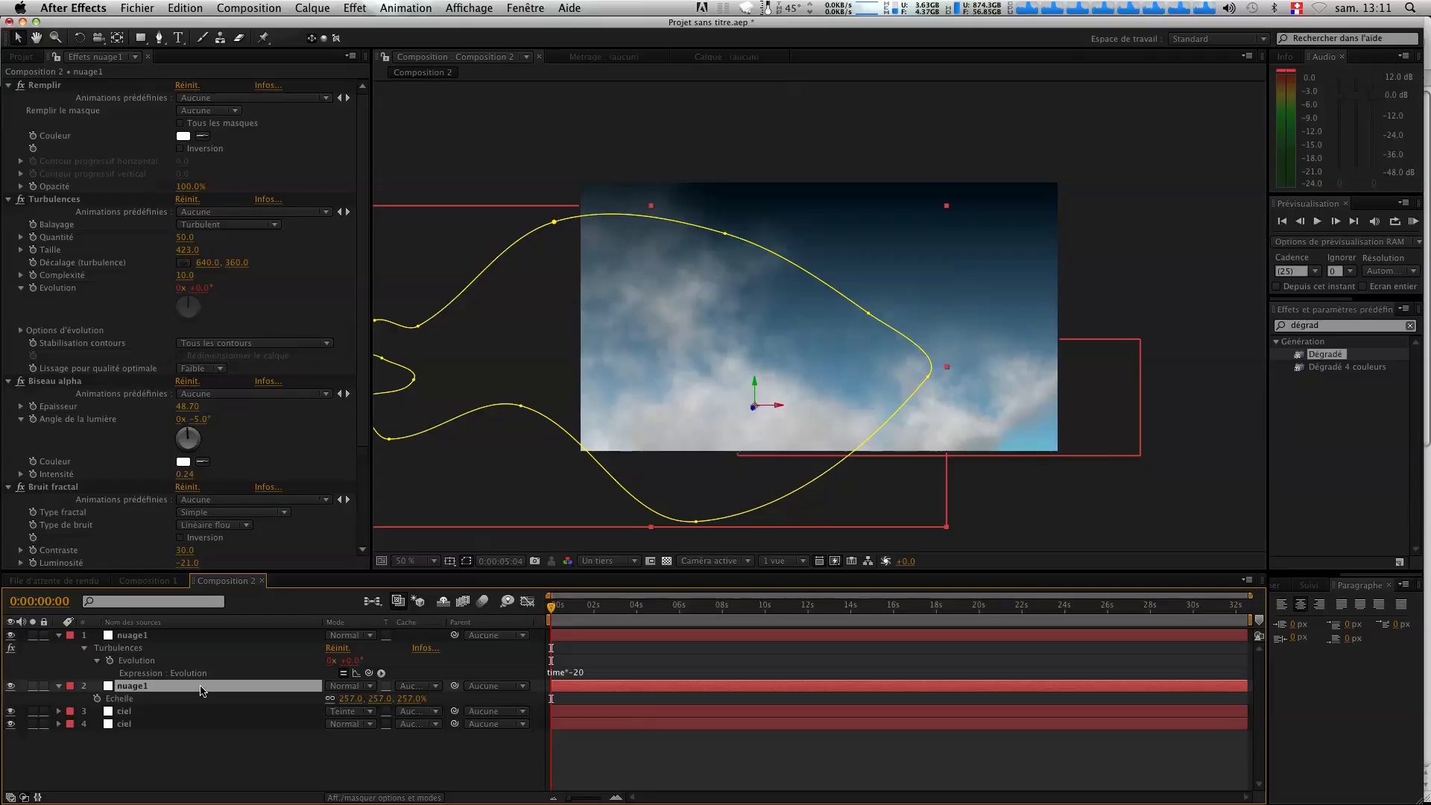
key(e)
key(e)
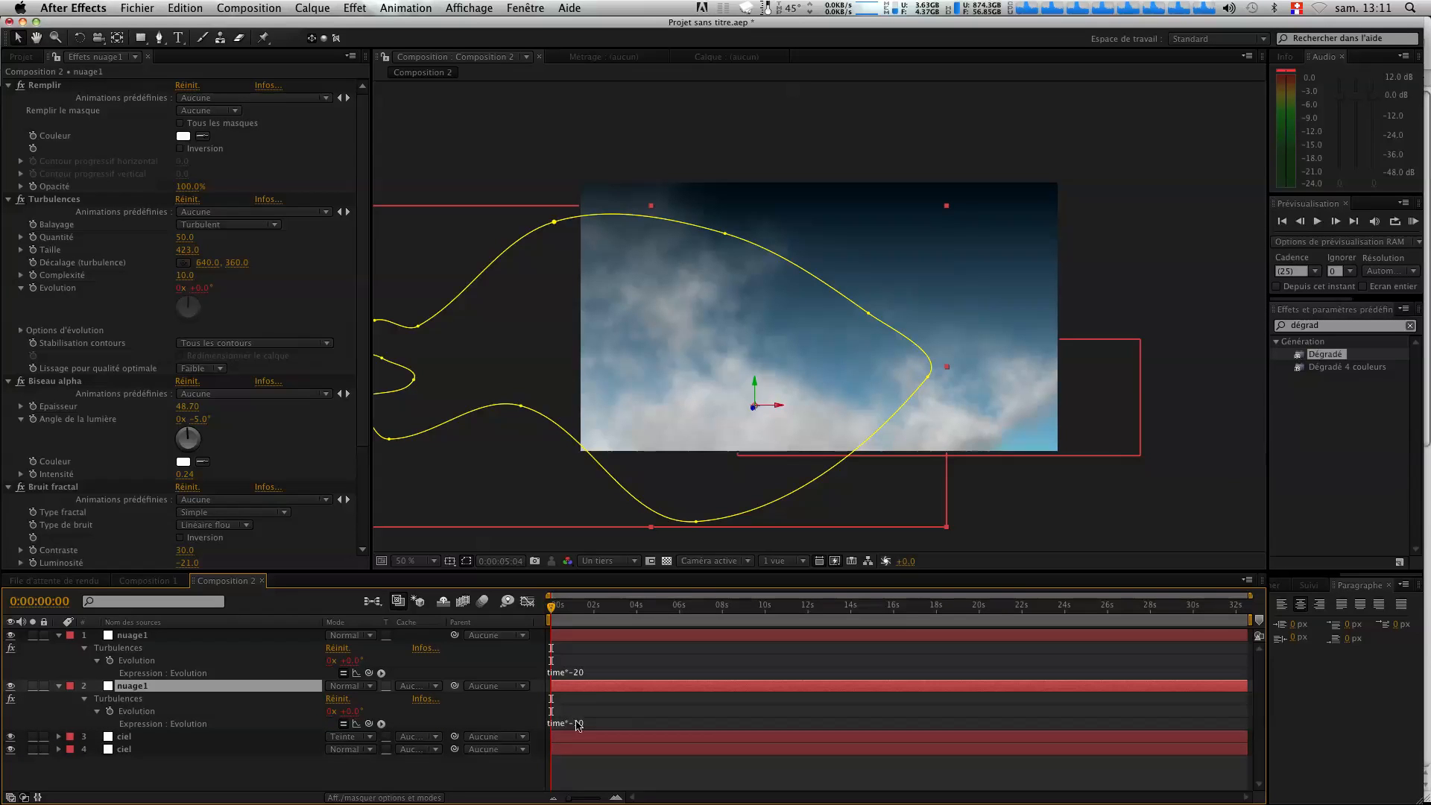
click(576, 724)
key(BackSpace)
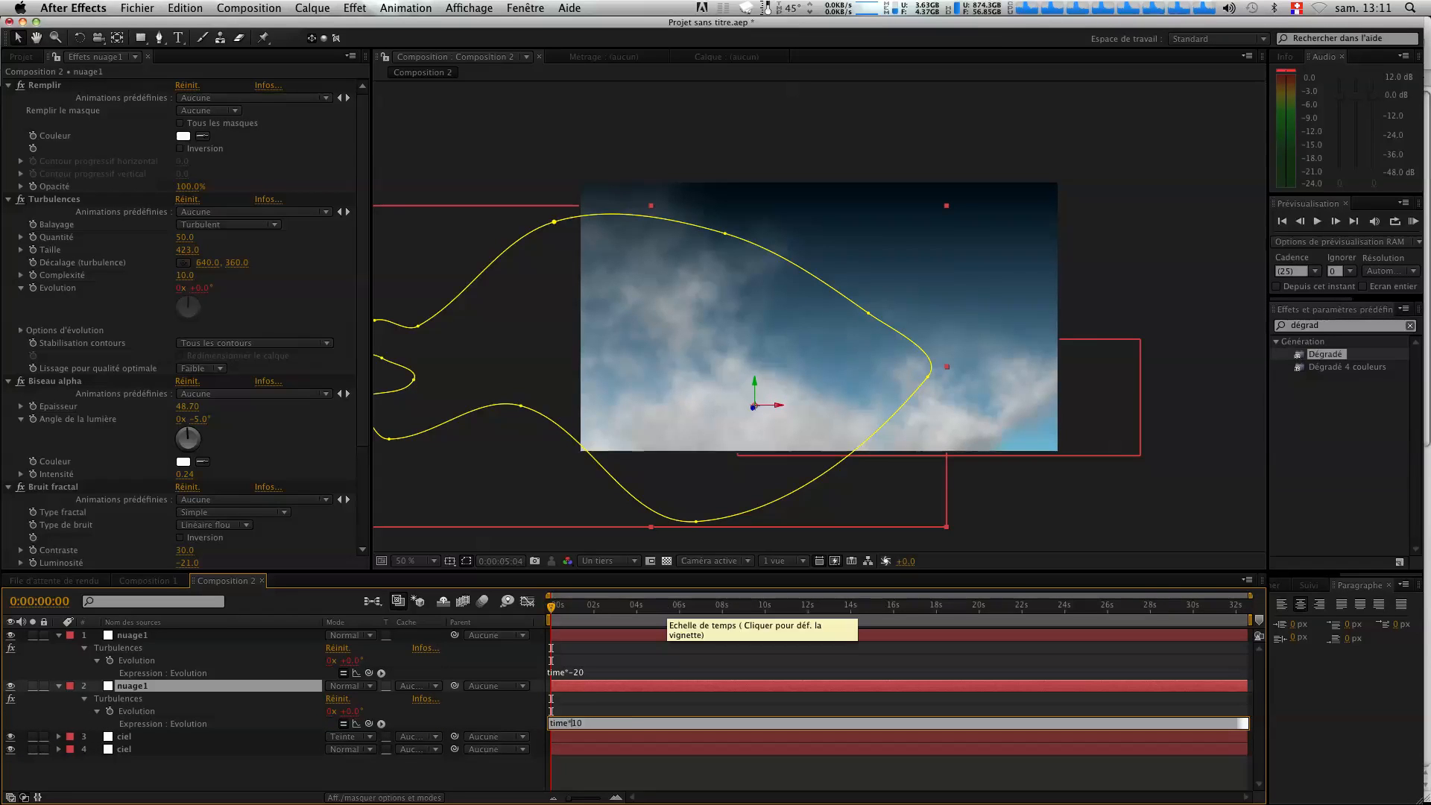
key(BackSpace)
key(super+Down)
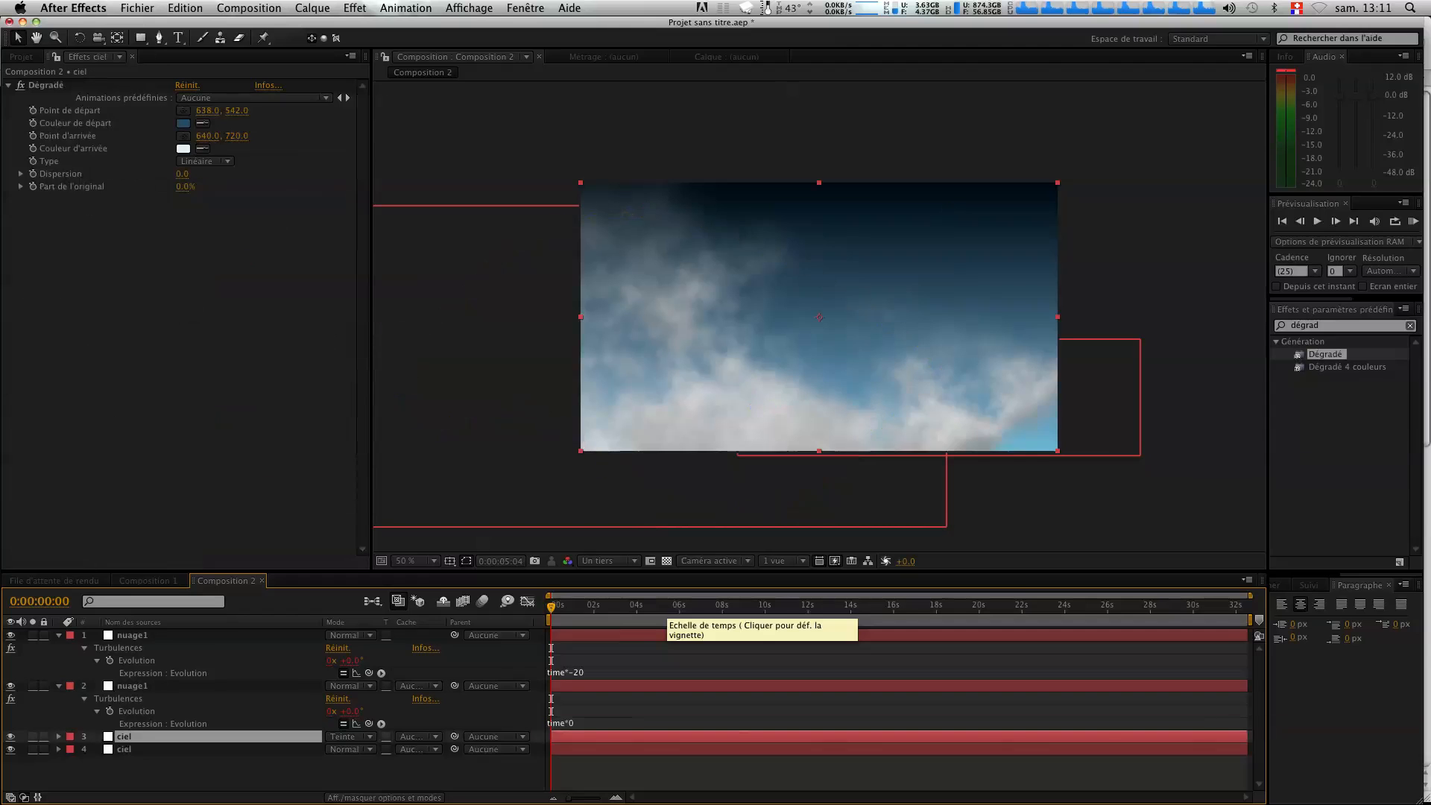
click(569, 725)
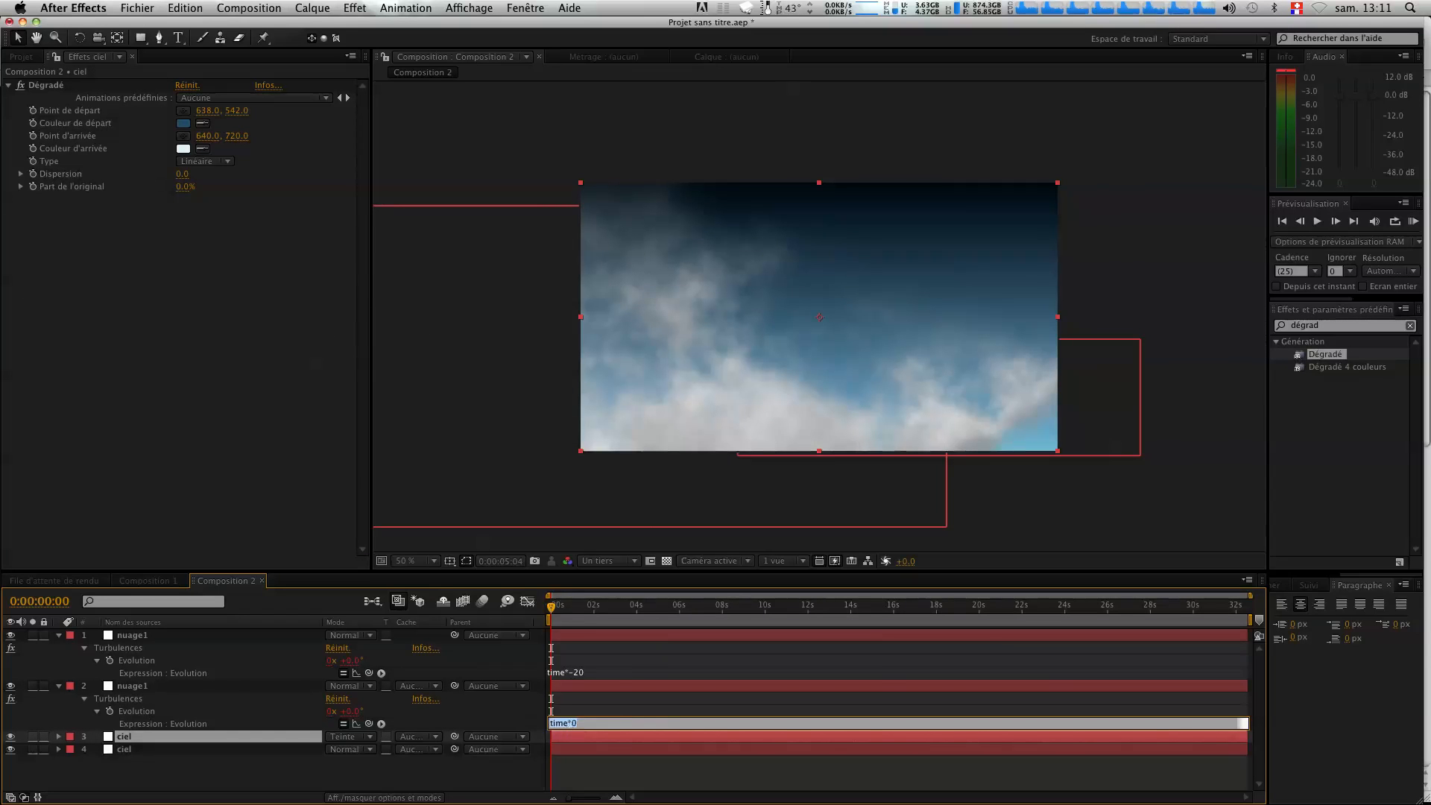
key(KP_Enter)
key(KP_0)
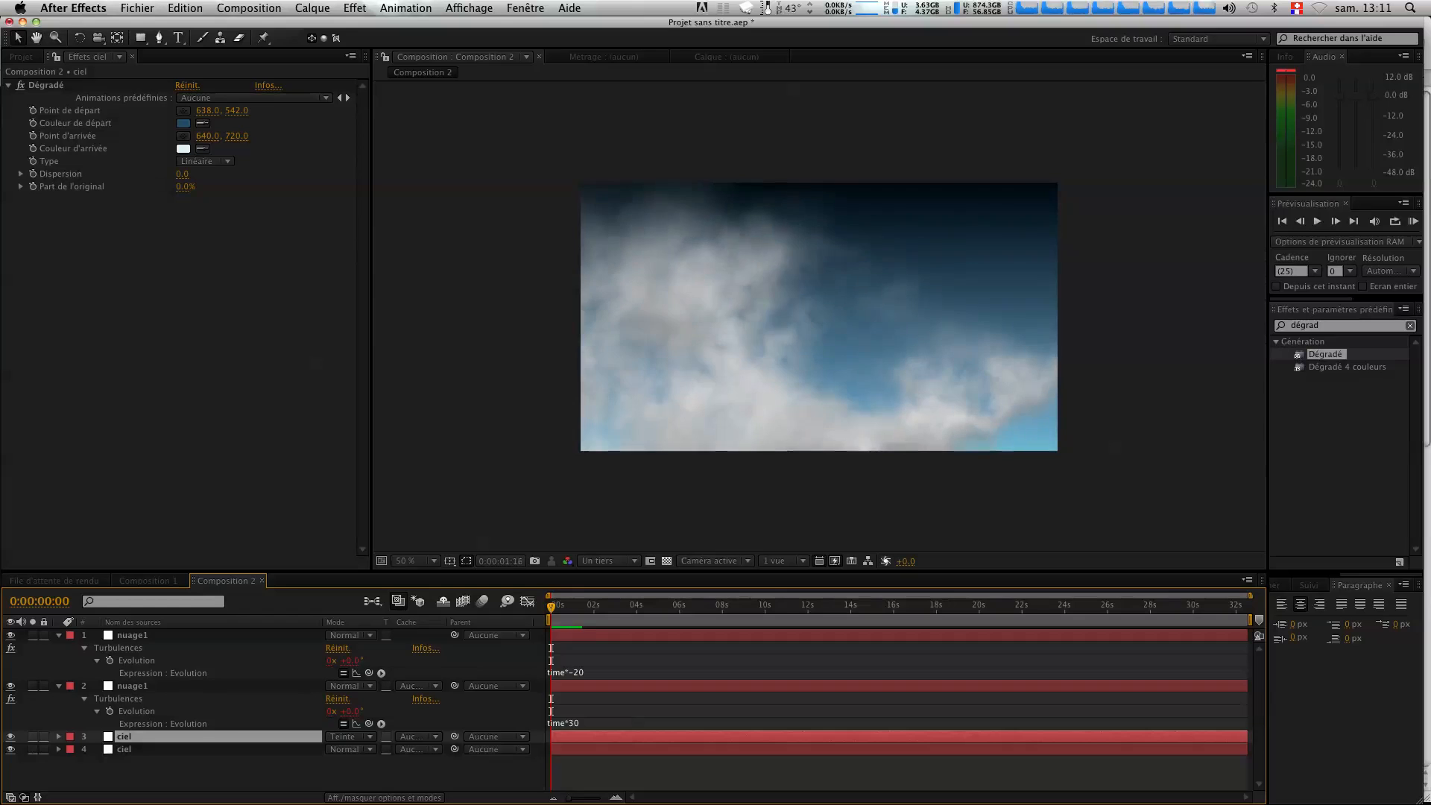
key(KP_0)
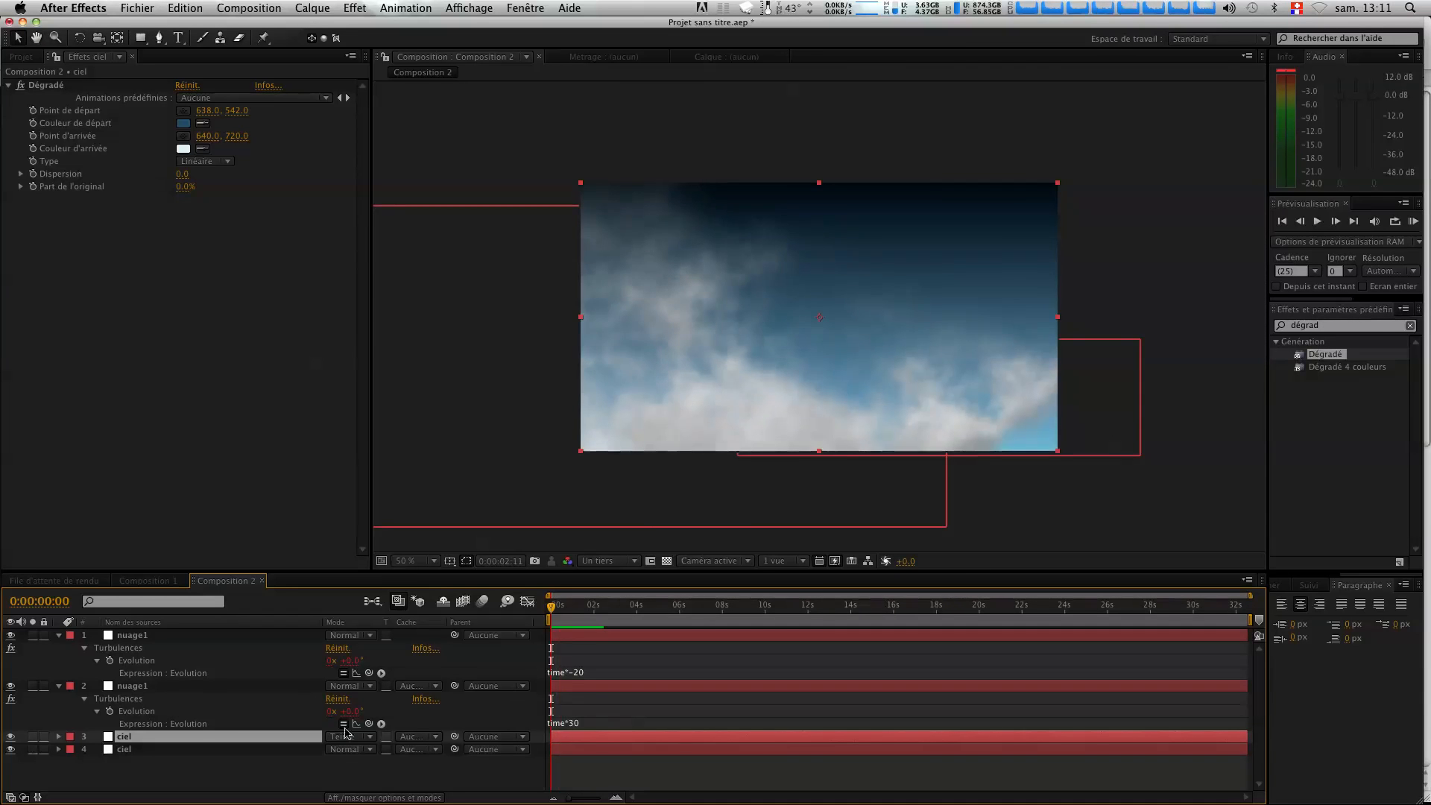
Rename the upper nuage1 layer "nuage premier plan" and the lower one "nuage 2eme plan".
click(140, 688)
key(s)
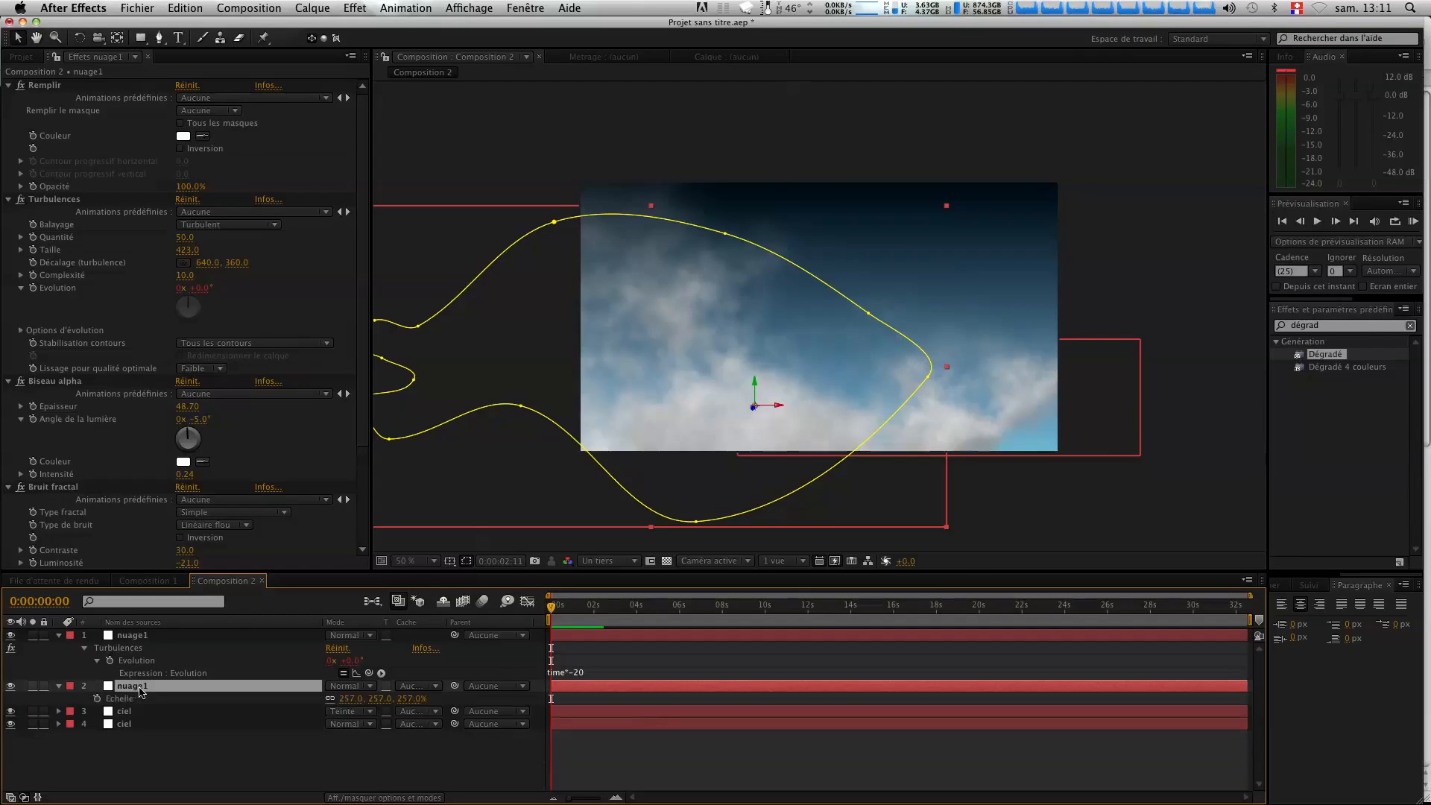
click(126, 635)
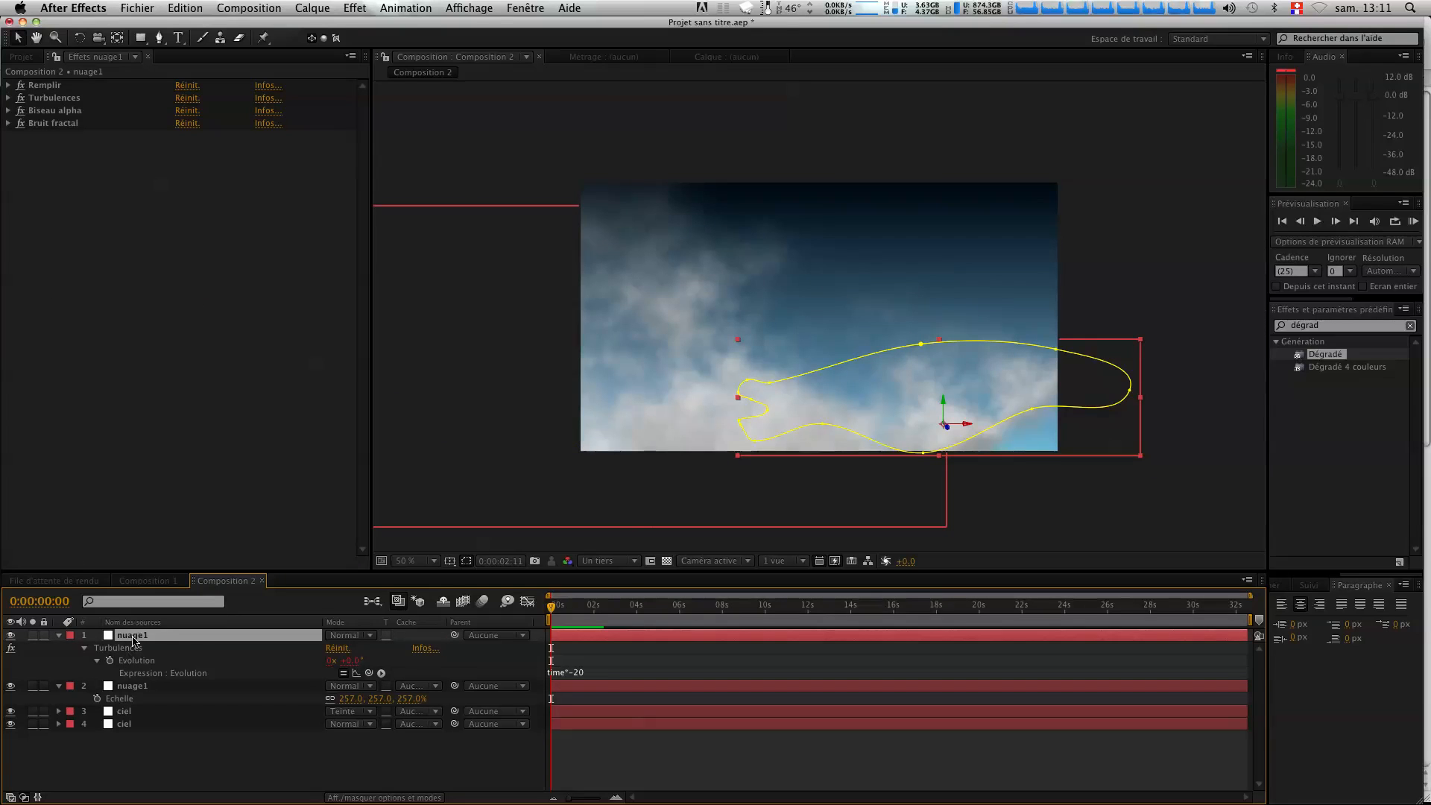
text(n)
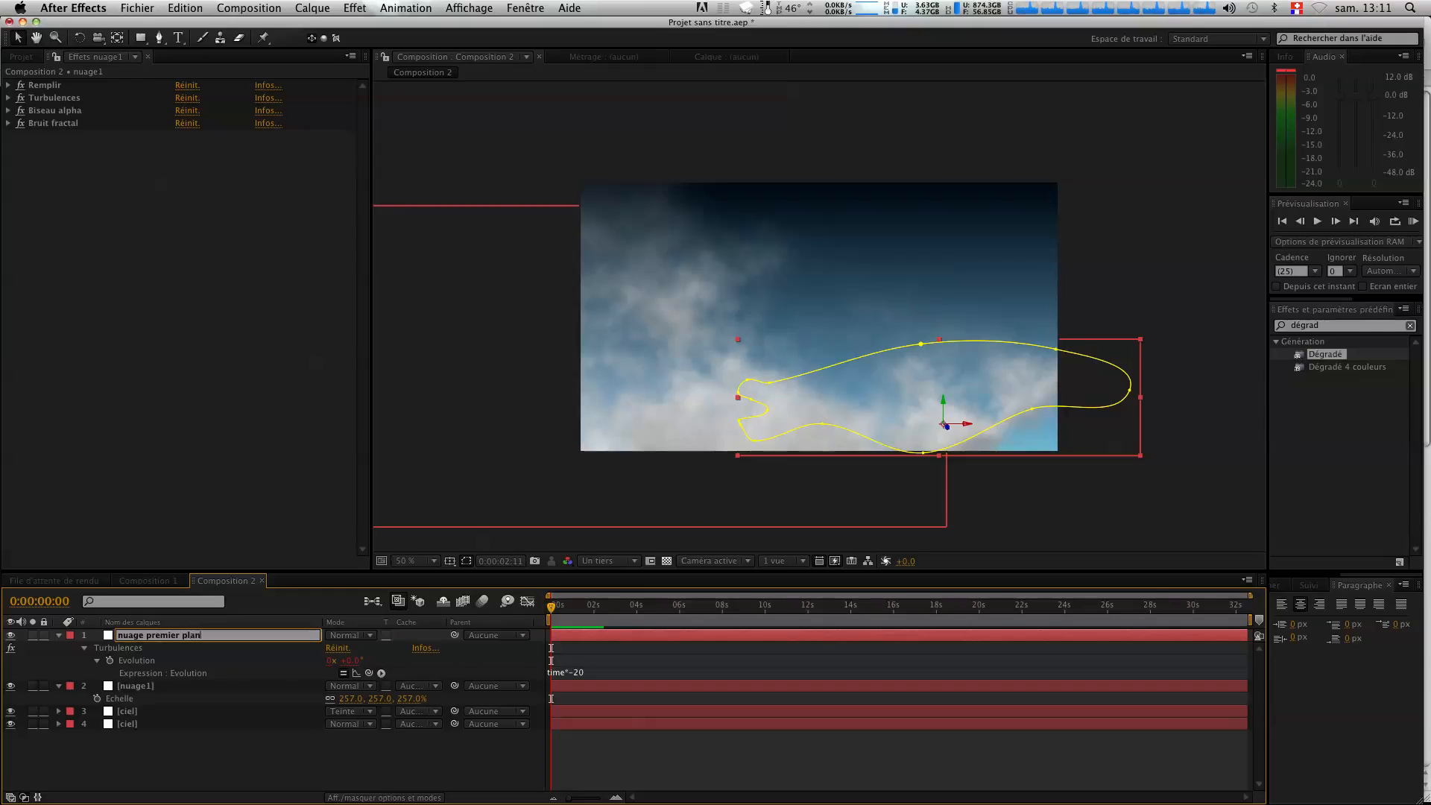
key(Return)
click(136, 686)
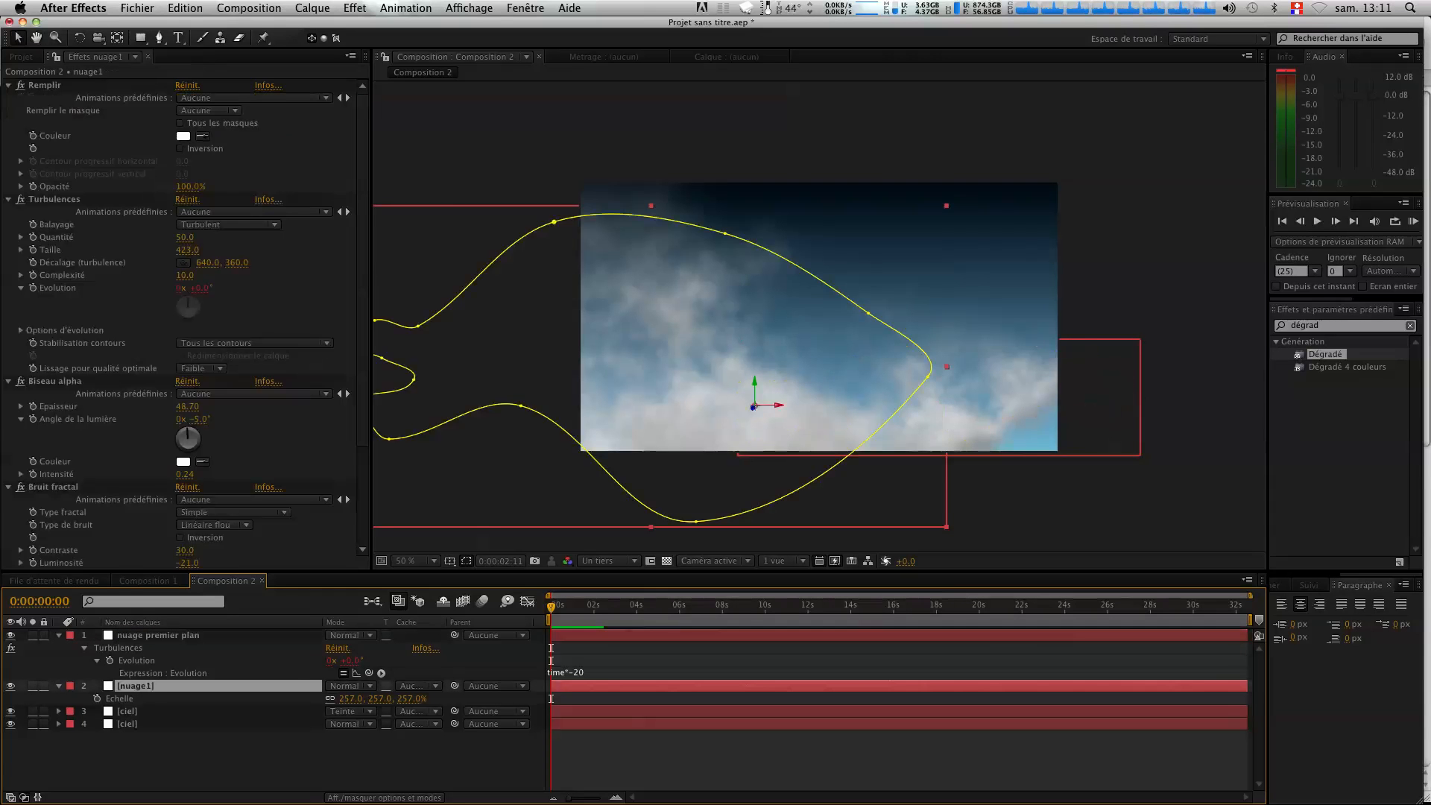
key(Return)
text(nuage)
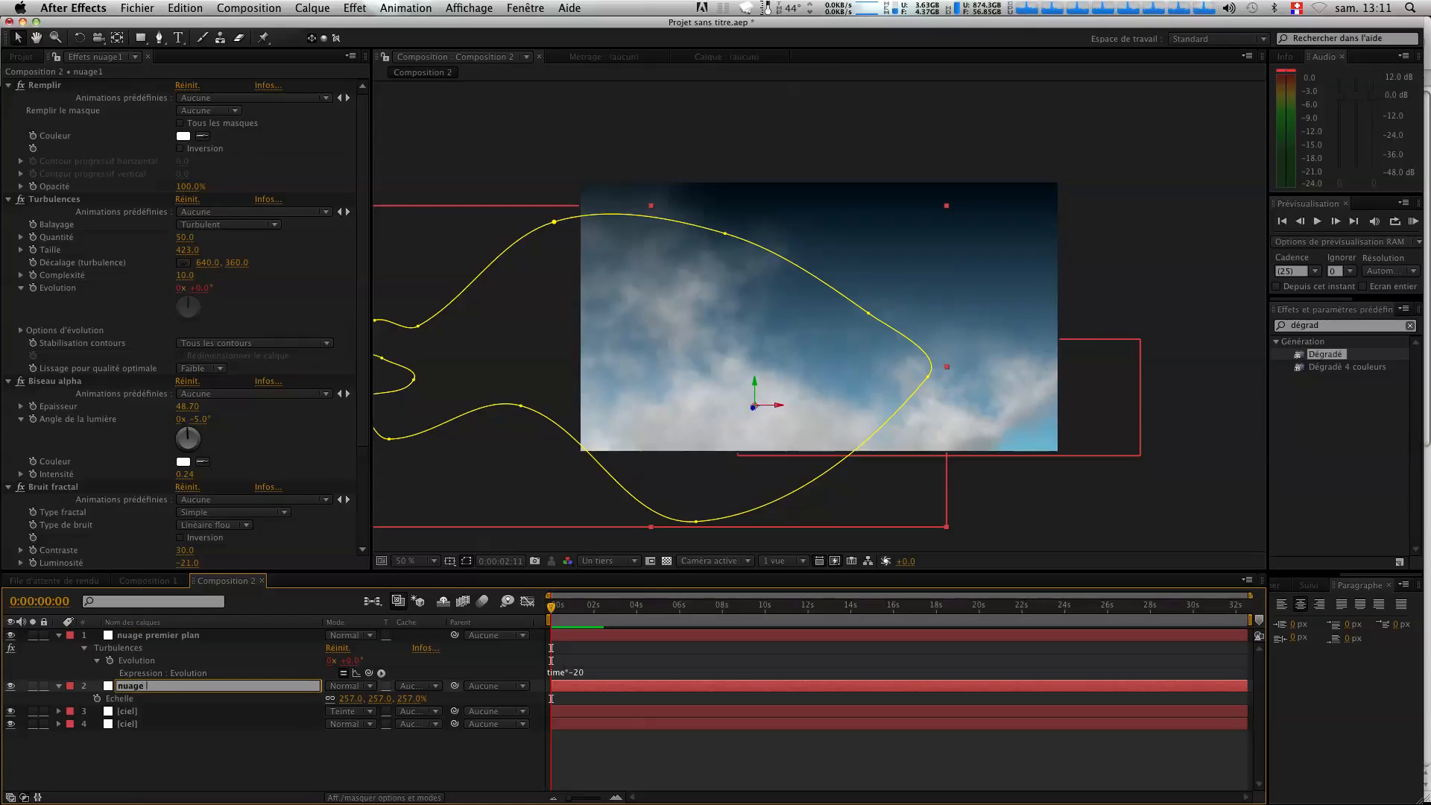
key(Return)
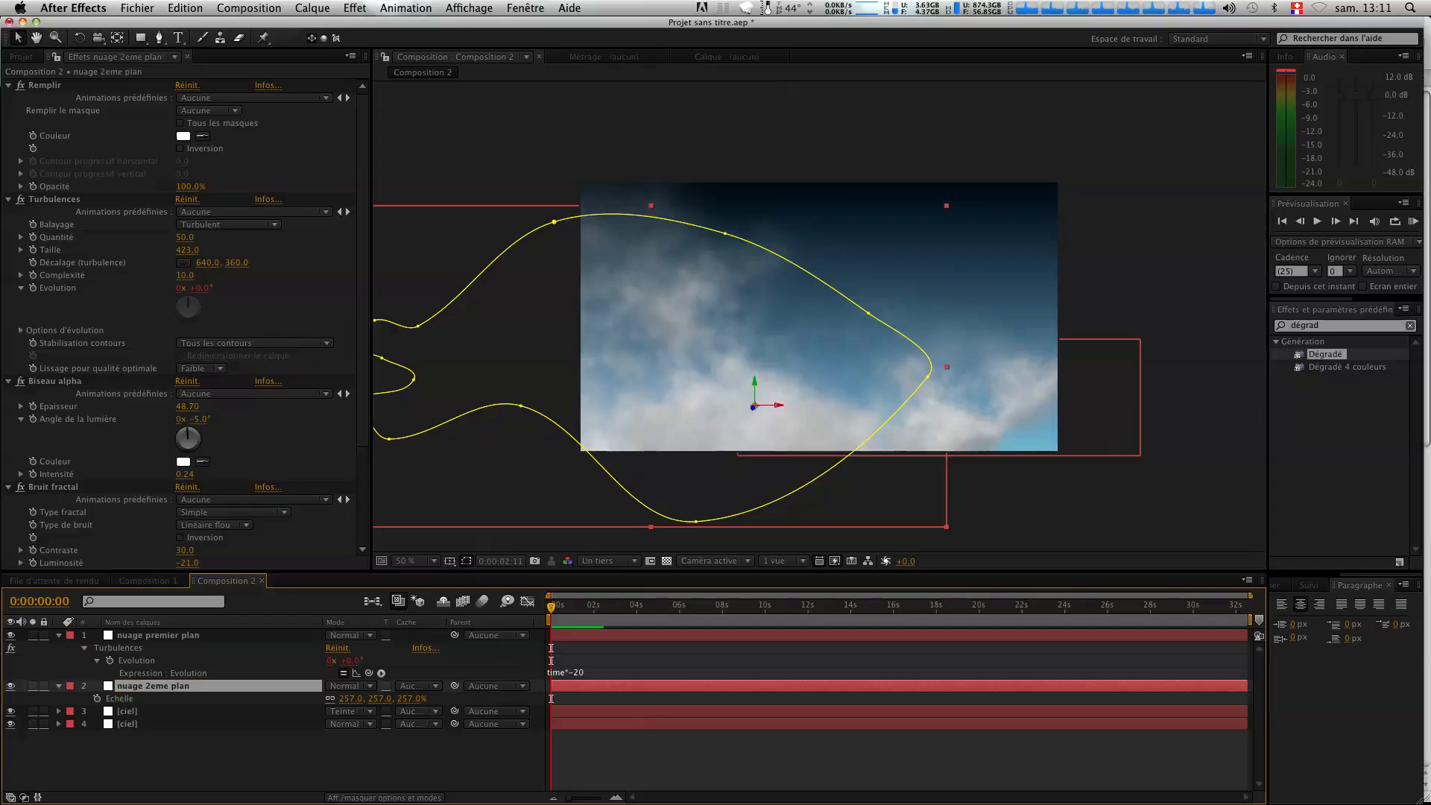
Scale the nuage premier plan layer to 183% and move it slightly to the right along its X axis.
click(159, 637)
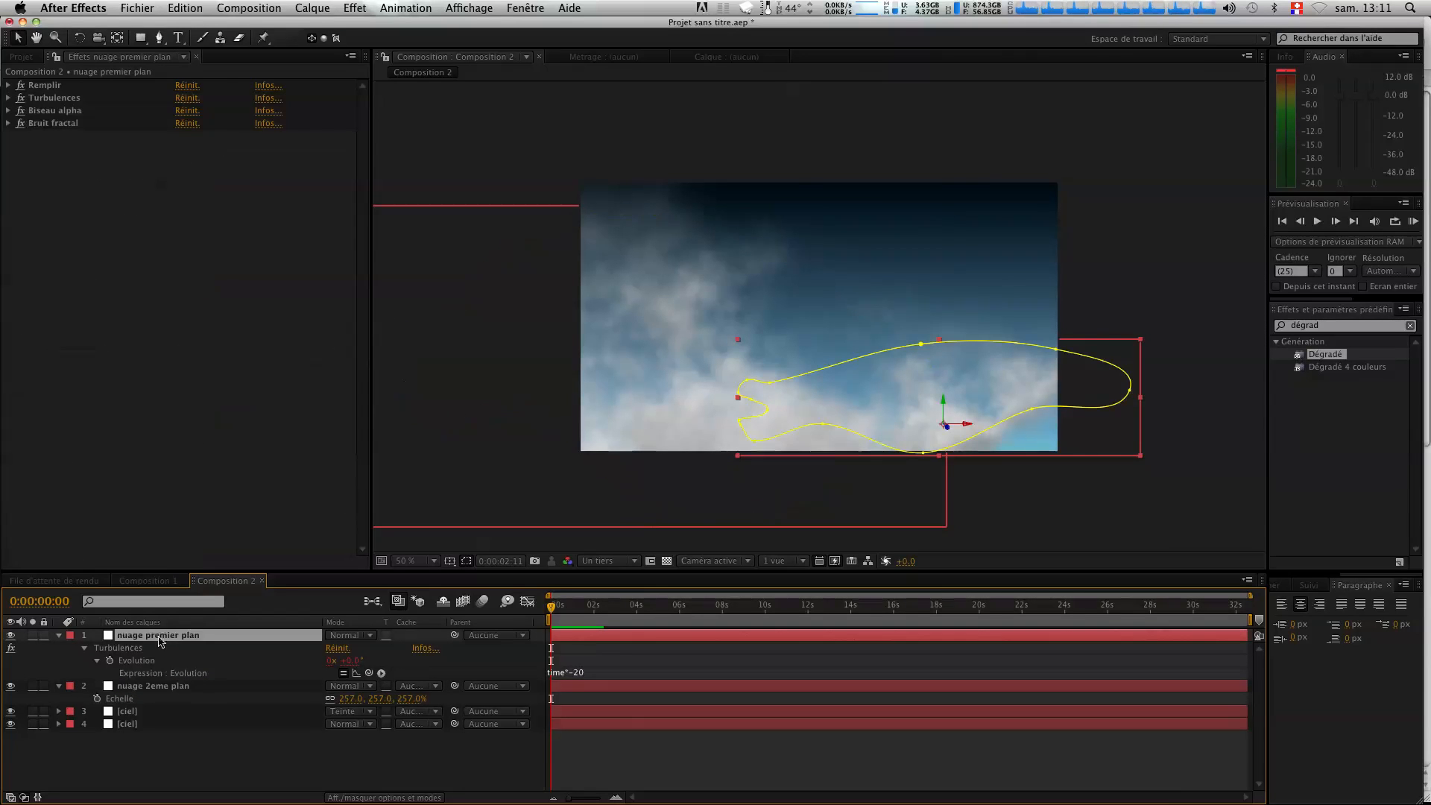
key(s)
drag(395, 648, 460, 646)
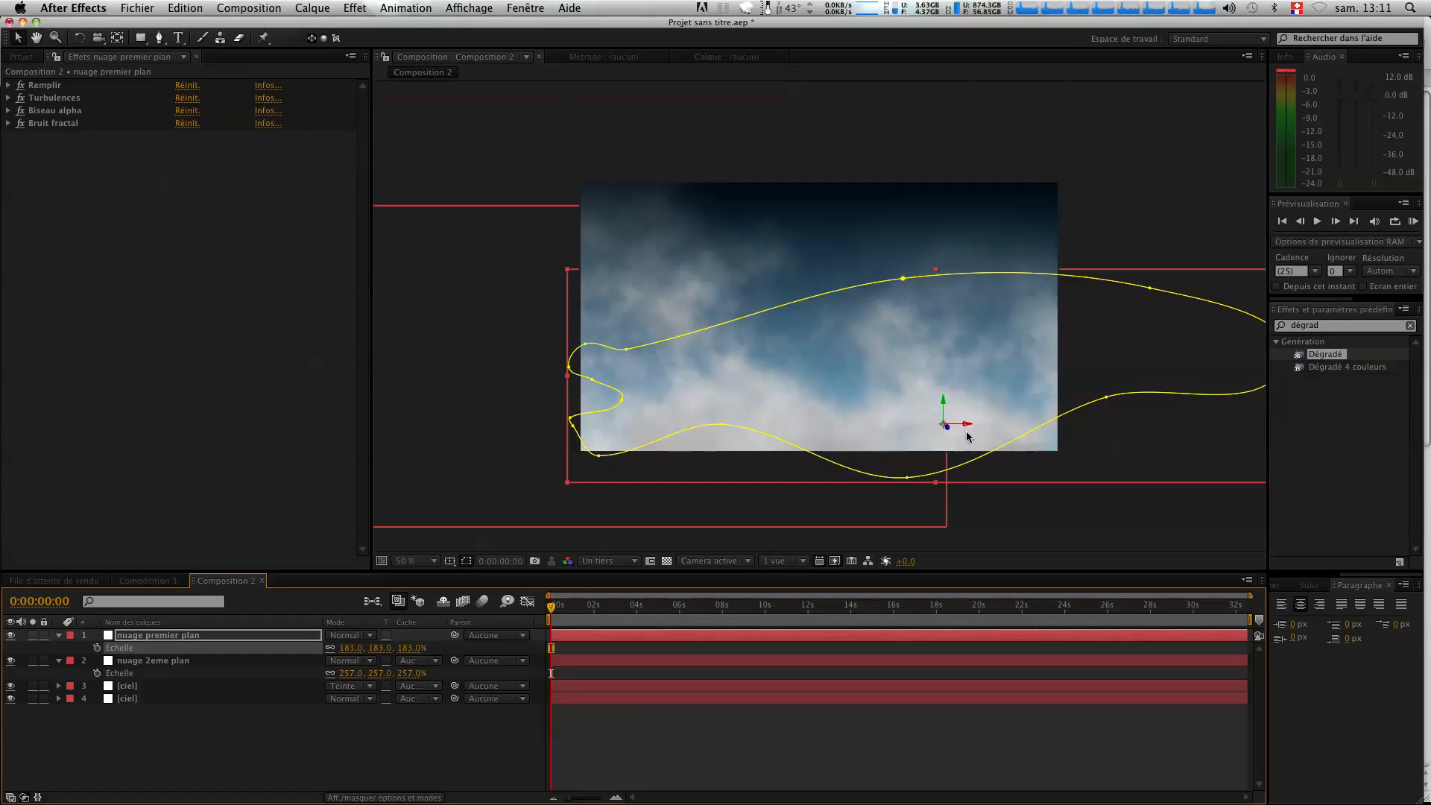
drag(967, 428, 980, 429)
Add a camera named Caméra 1 to the composition, choosing a wider-angle preset than 35 mm.
right_click(278, 654)
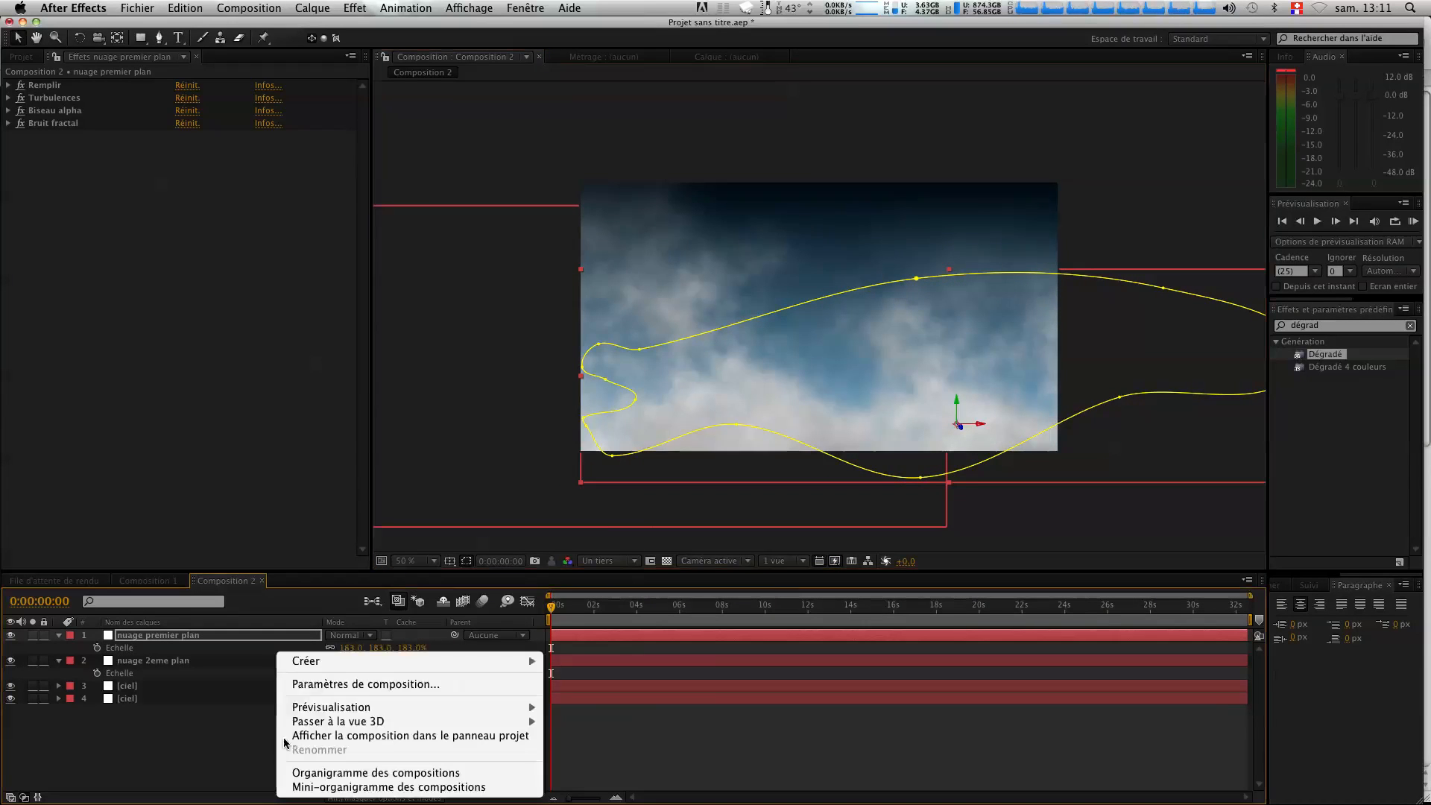
mouse_move(522, 661)
click(588, 727)
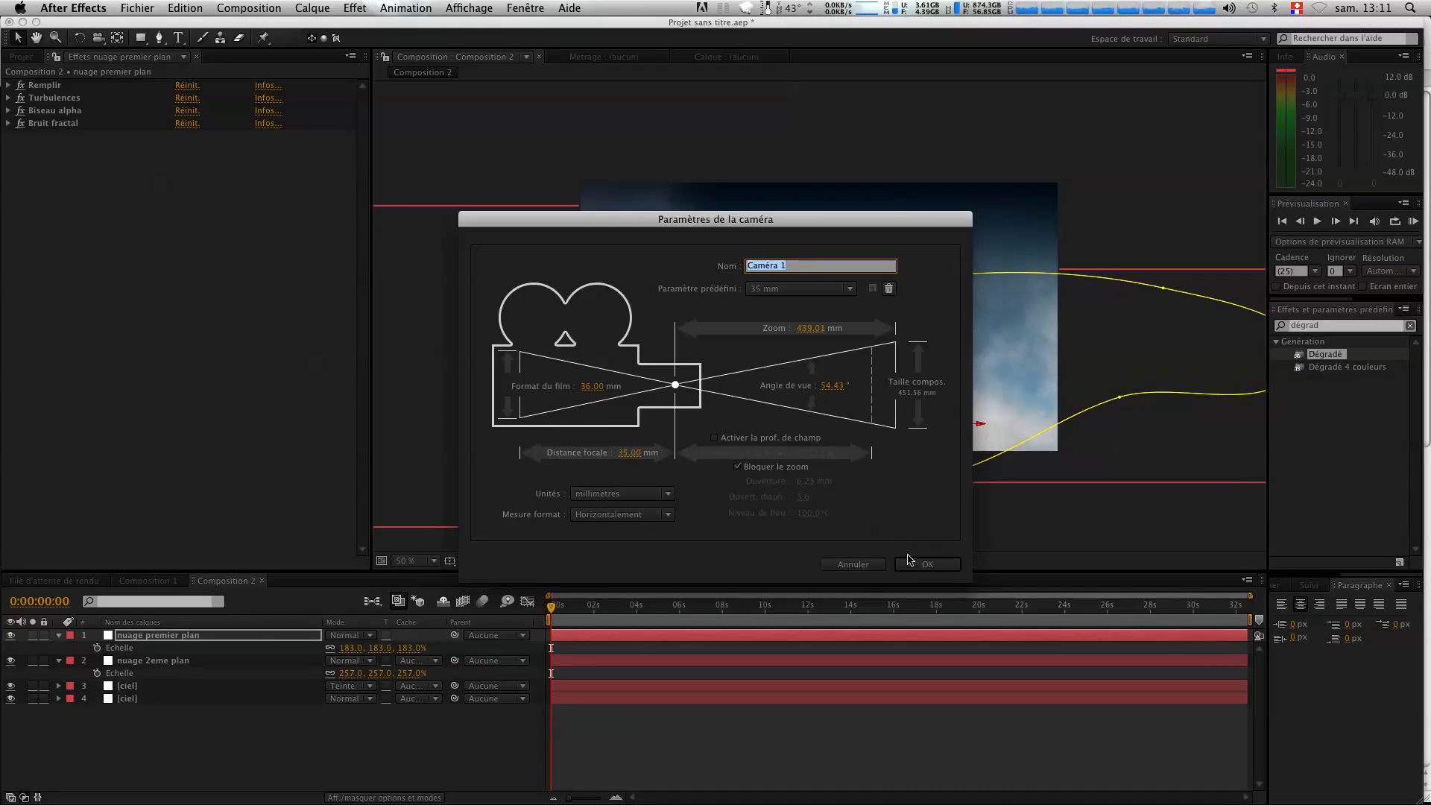
click(801, 288)
click(794, 365)
click(928, 564)
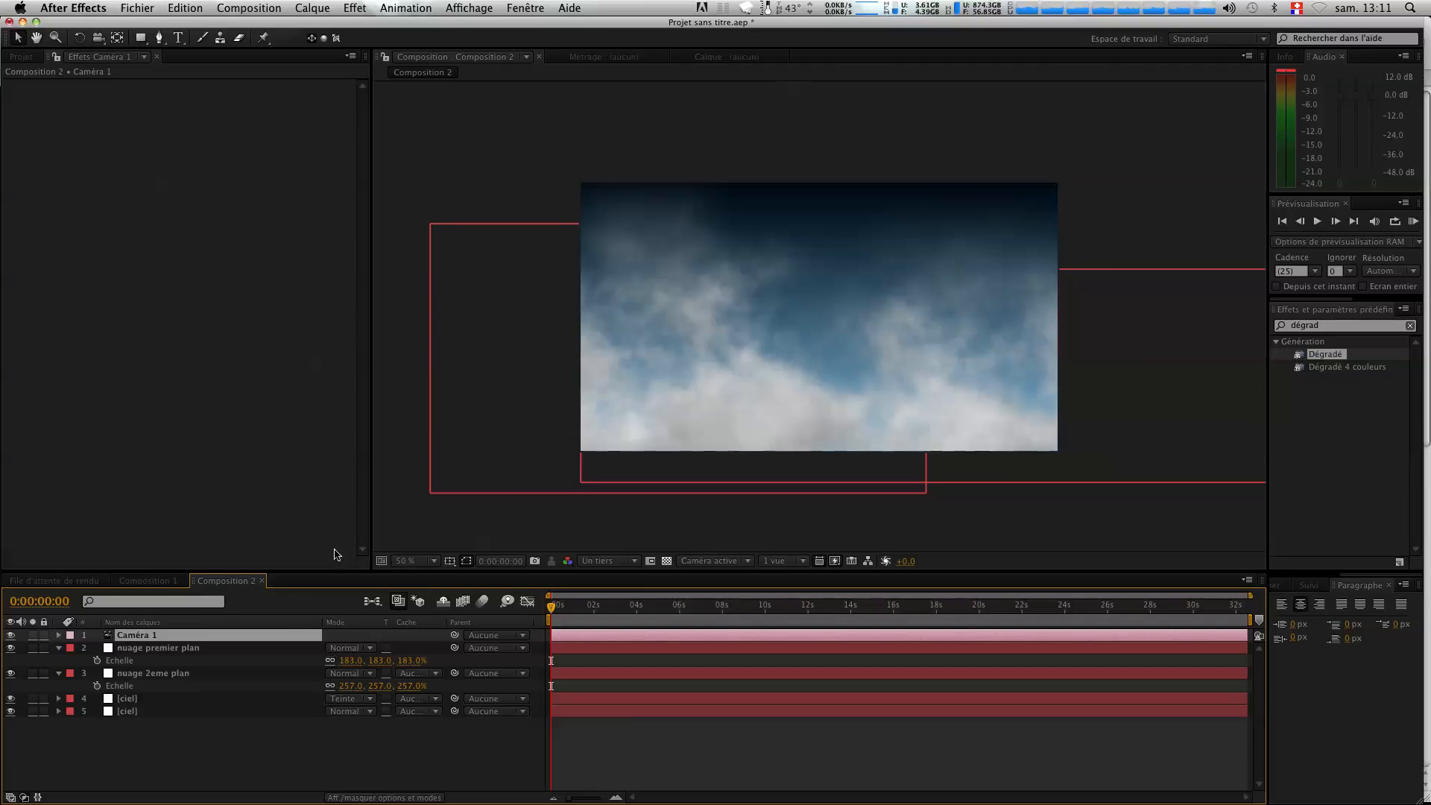
Keyframe the camera's position at 0:00:00:00, and at 0:00:05:21 move the camera forward through the clouds.
key(p)
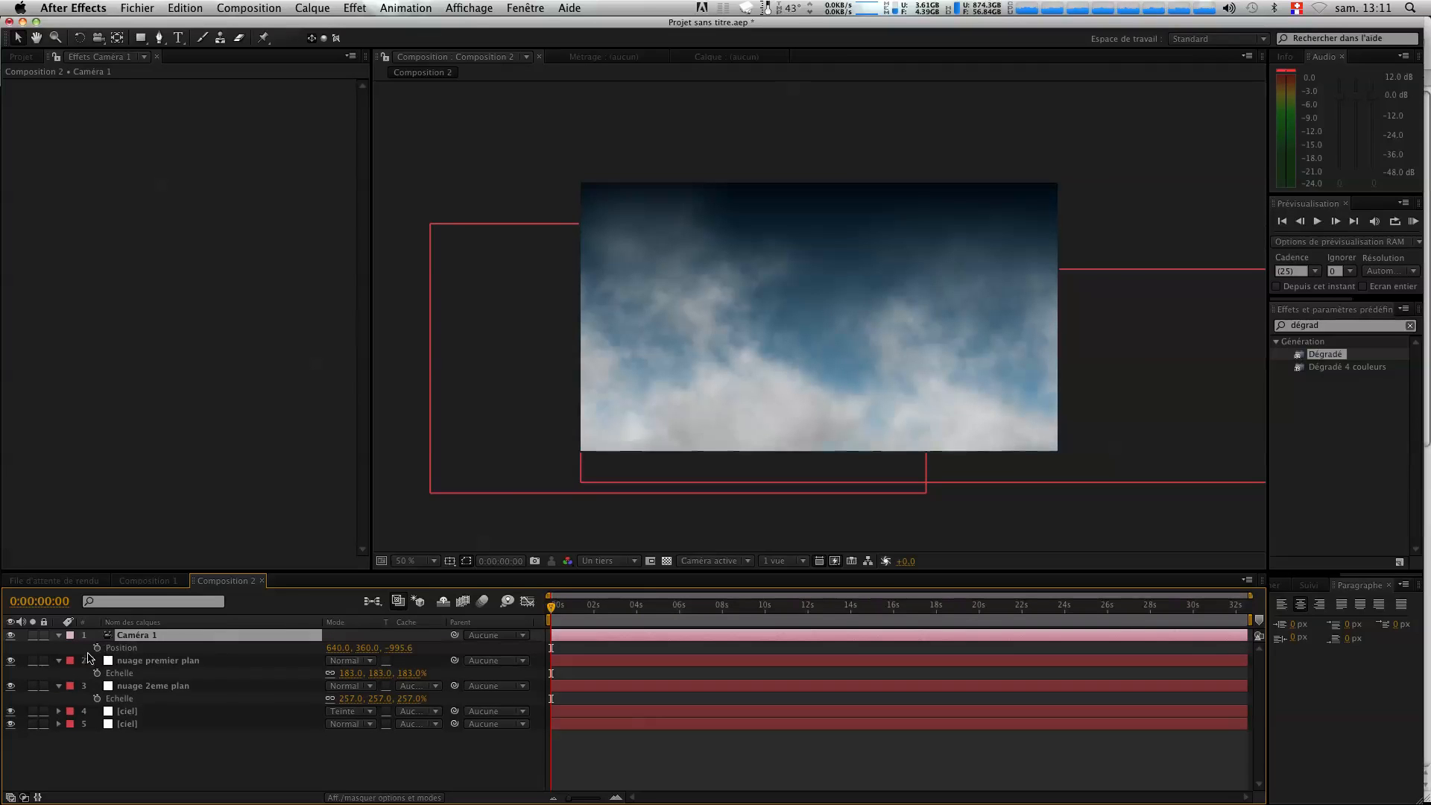
click(97, 647)
click(666, 606)
drag(683, 606, 676, 606)
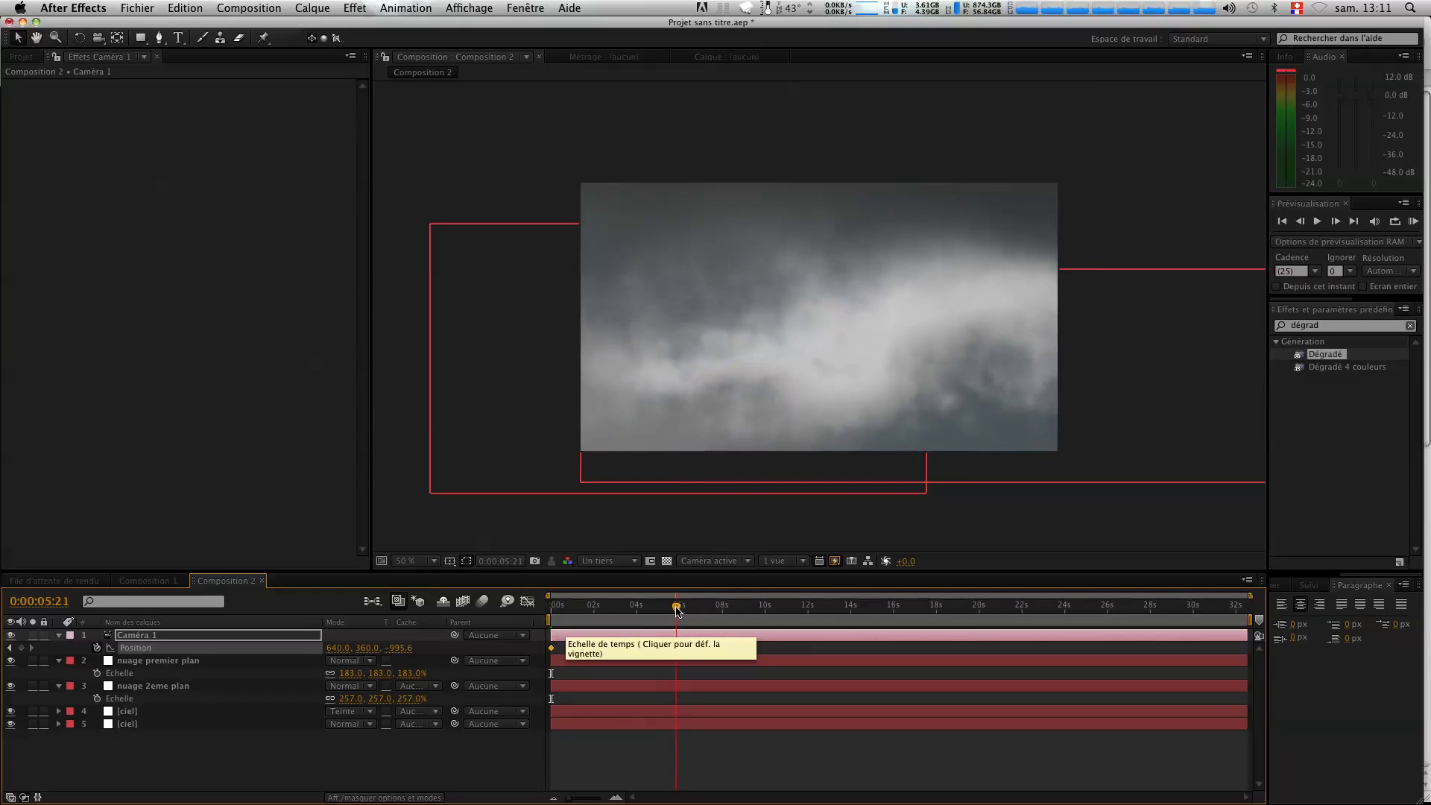
key(c)
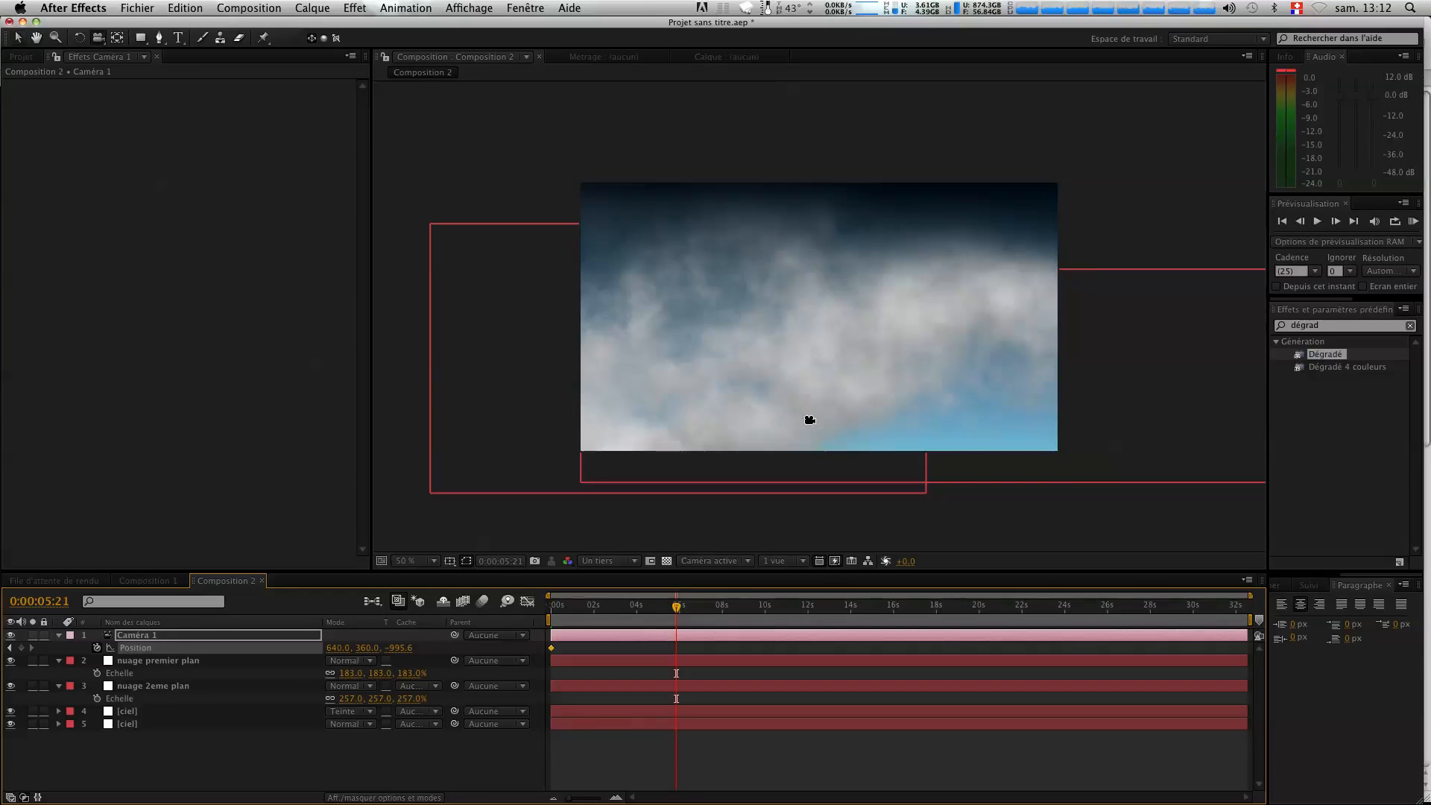
key(c)
drag(803, 415, 954, 251)
Preview the camera move from the start and scrub to about 0:00:04:20, where it crosses the clouds.
drag(676, 605, 516, 621)
key(space)
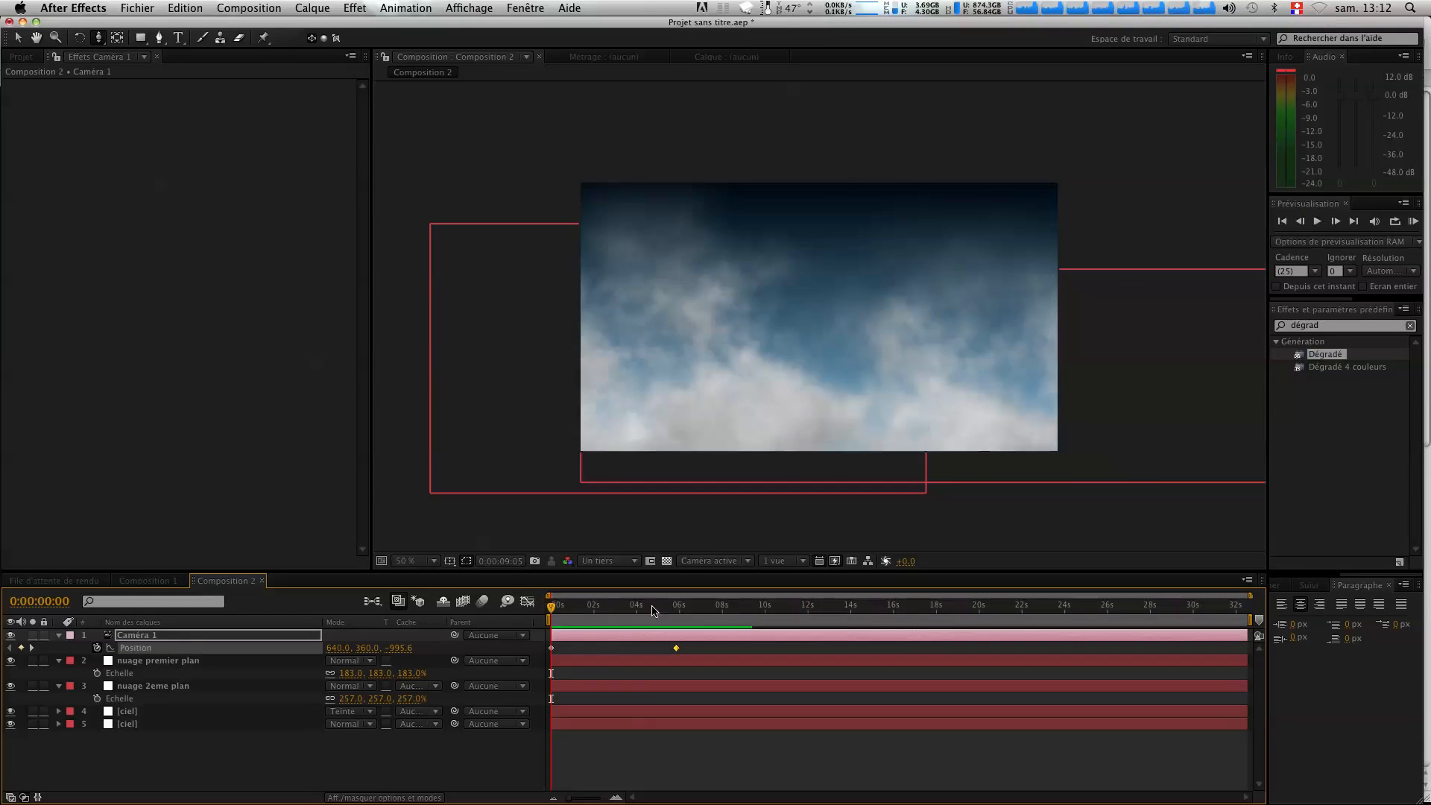
drag(584, 610, 651, 635)
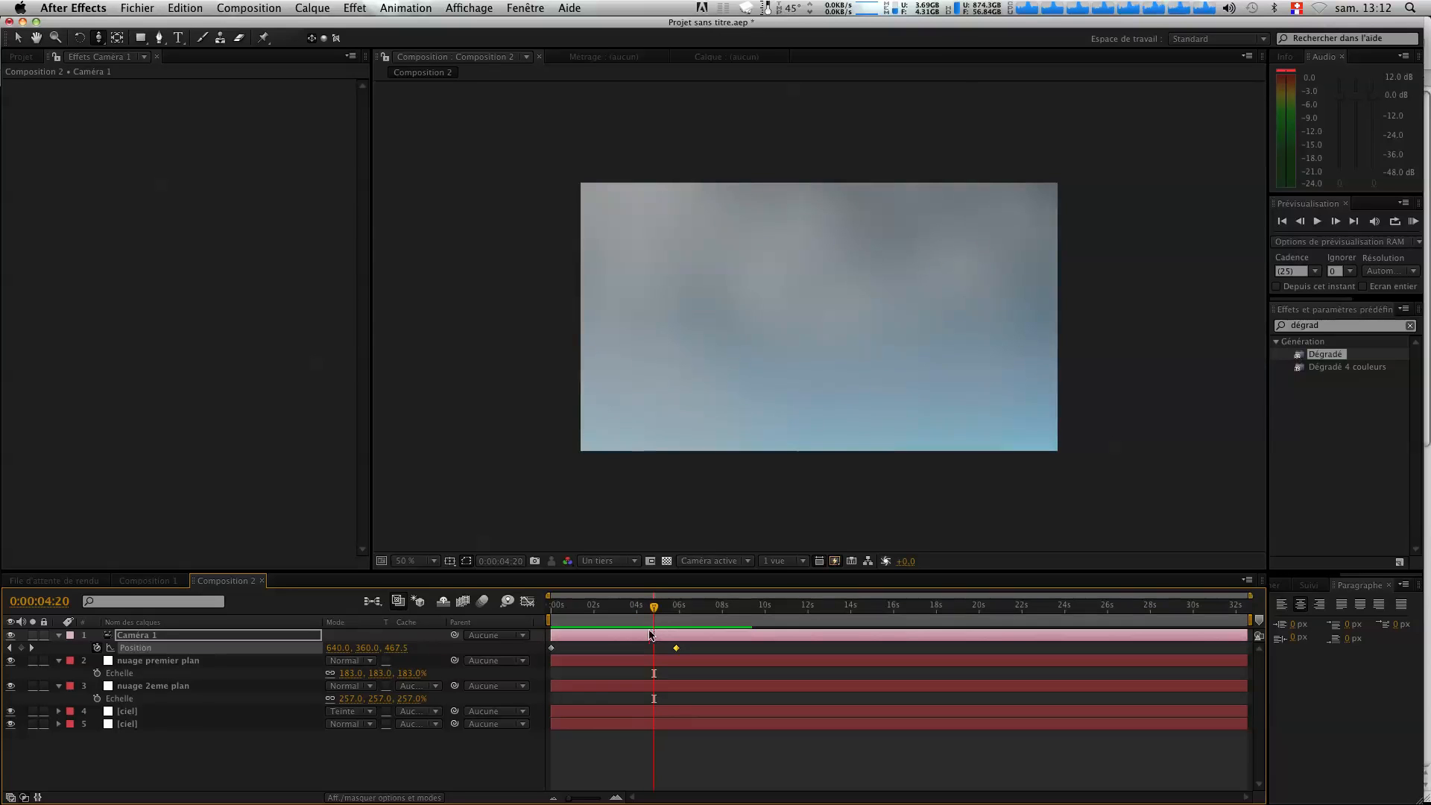
Keyframe the nuage premier plan layer's opacity from 100% at 0:00:04:12 to 0% at 0:00:05:02 and preview the fade.
click(146, 662)
key(t)
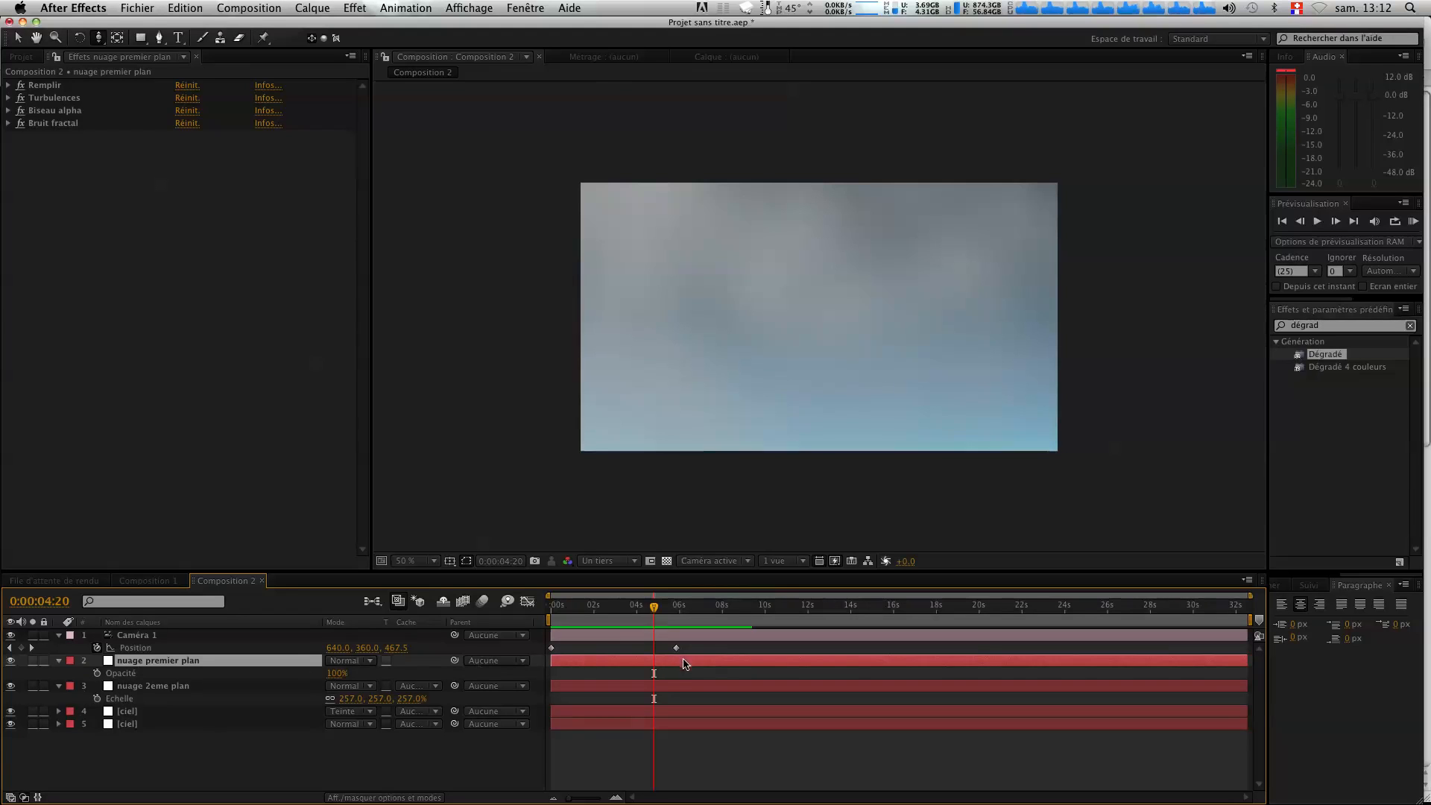
drag(656, 616, 647, 616)
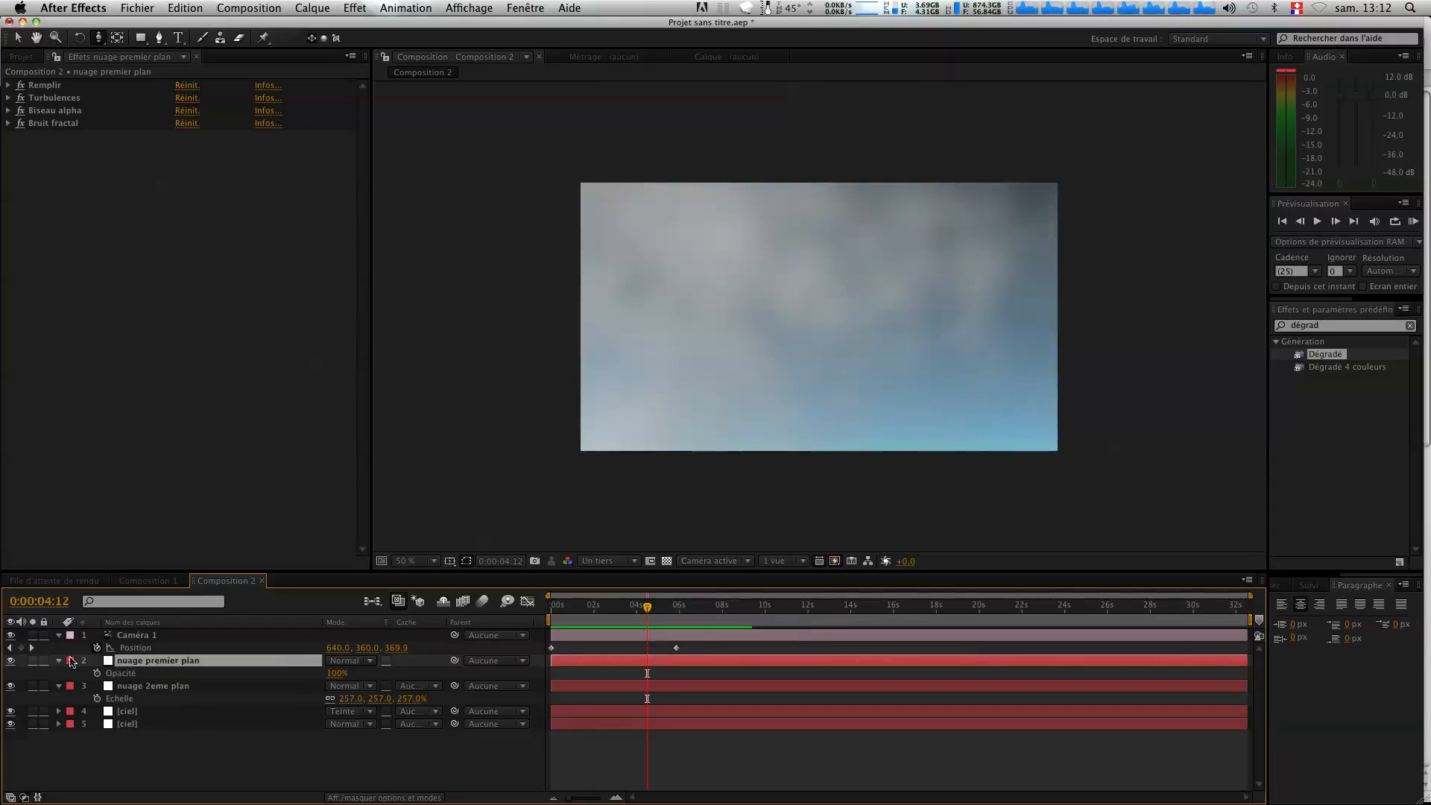
click(96, 673)
drag(647, 612, 660, 612)
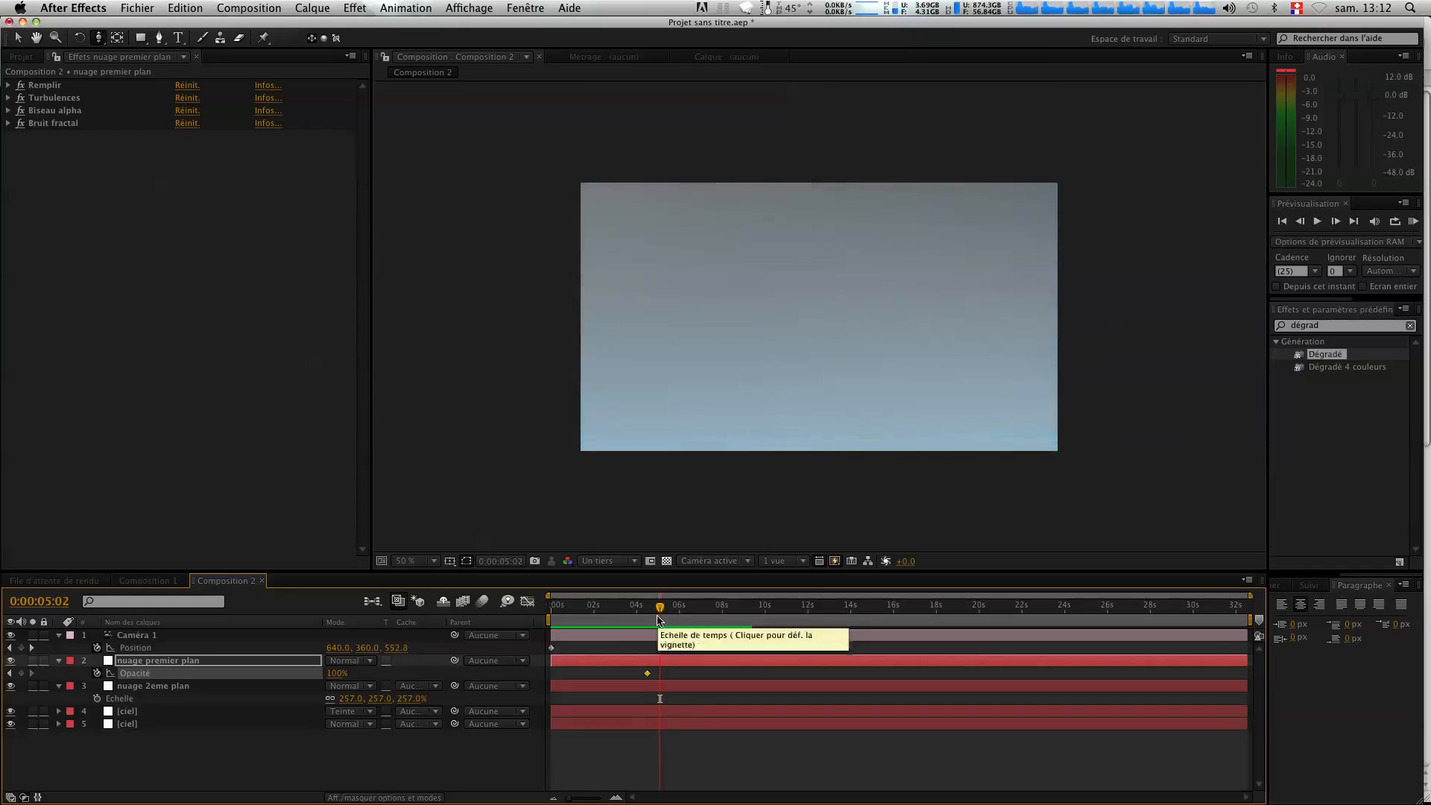
click(337, 673)
text(0)
key(Return)
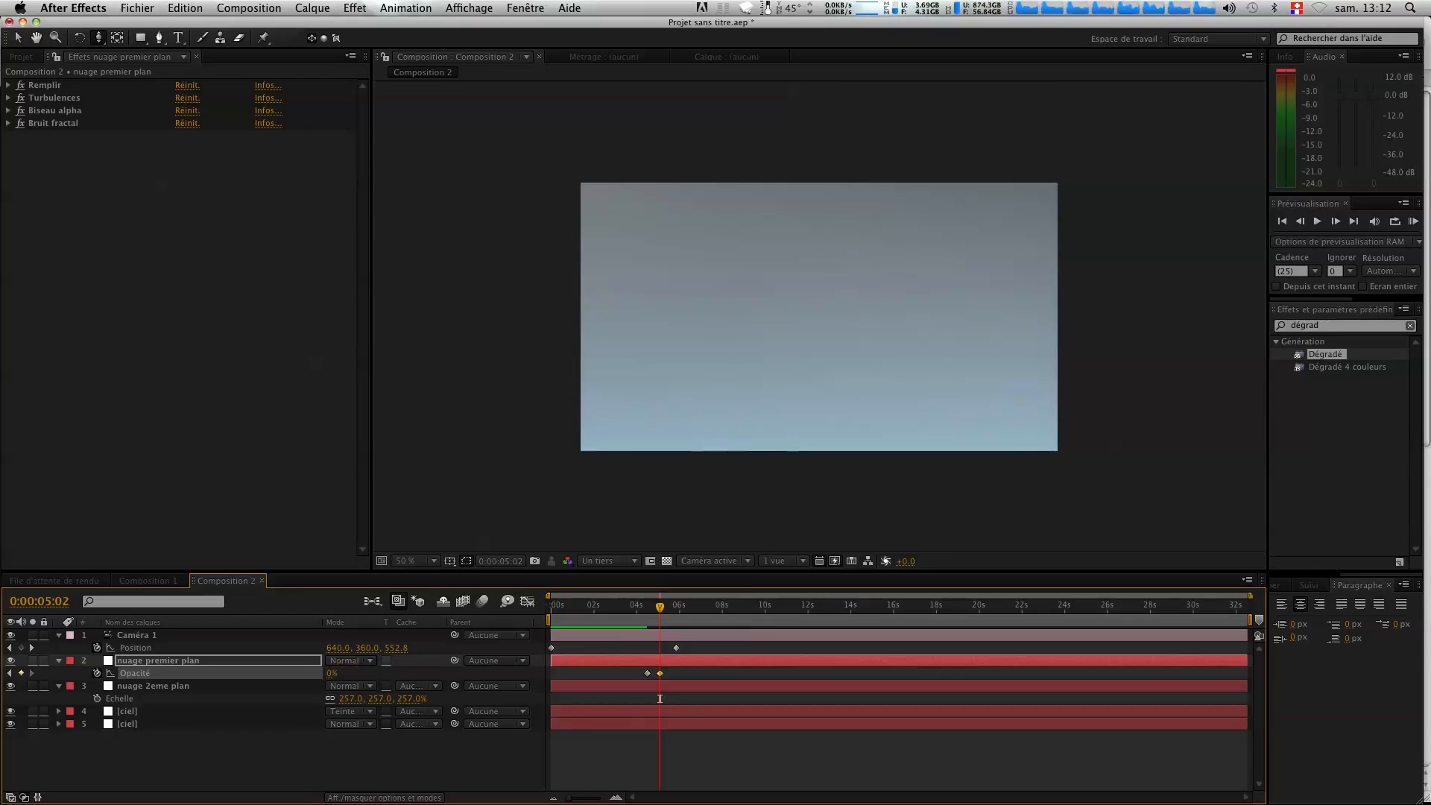
key(KP_0)
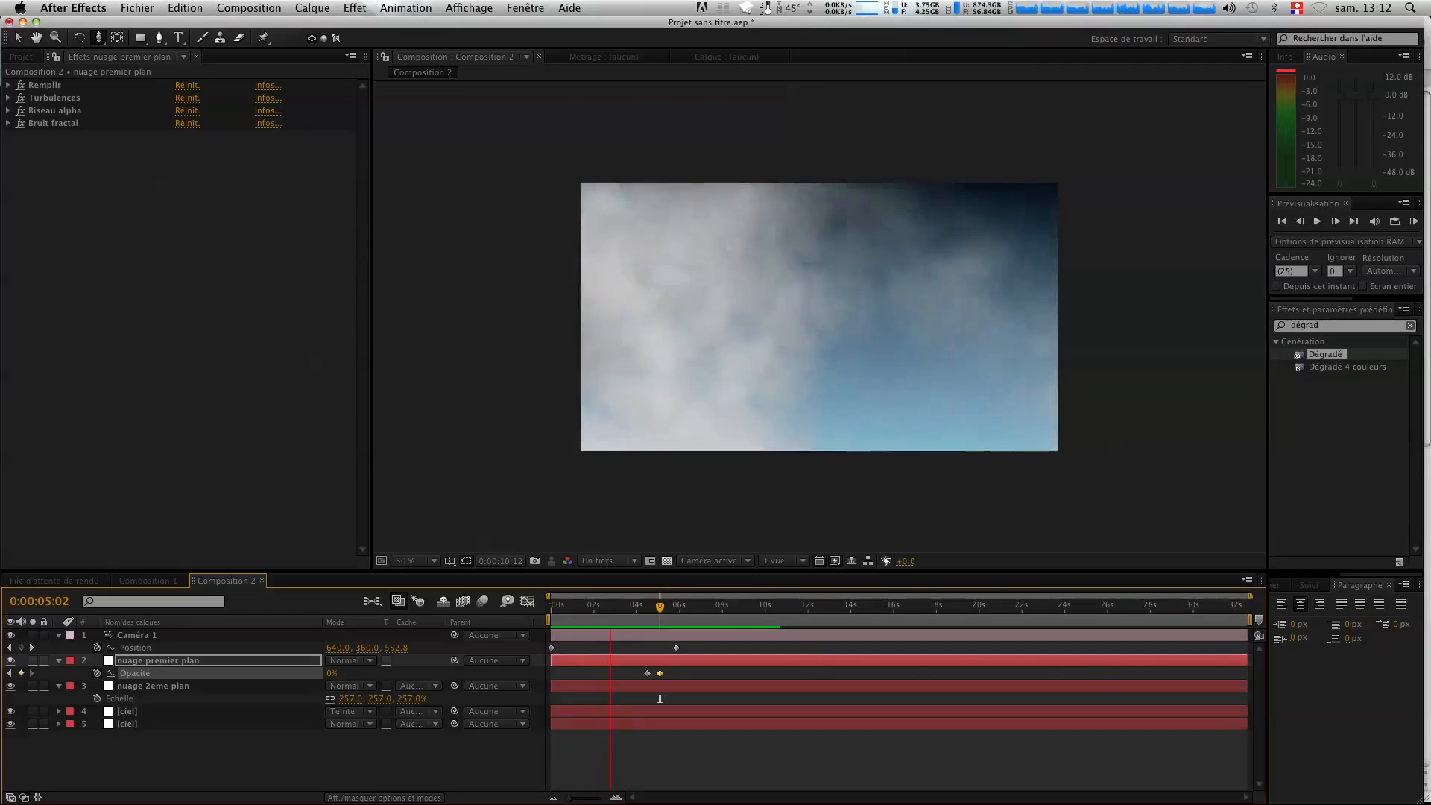
key(space)
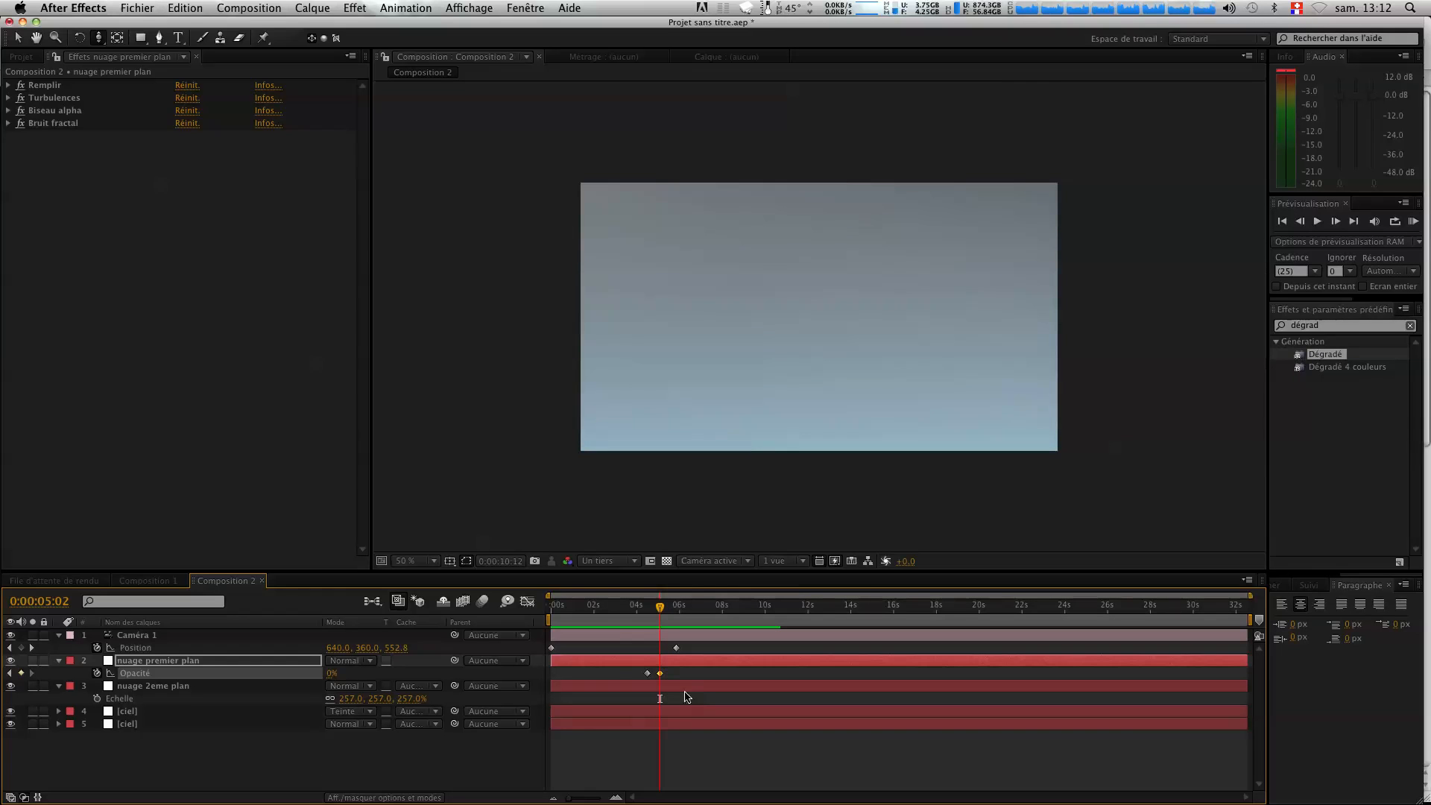
Start the nuage premier plan fade earlier by moving its first opacity keyframe to just before 0:00:03:16.
drag(649, 679, 627, 680)
click(630, 607)
Keyframe the nuage 2eme plan layer's opacity from 100% at 0:00:02:09 to 0% at 0:00:03:06.
click(222, 687)
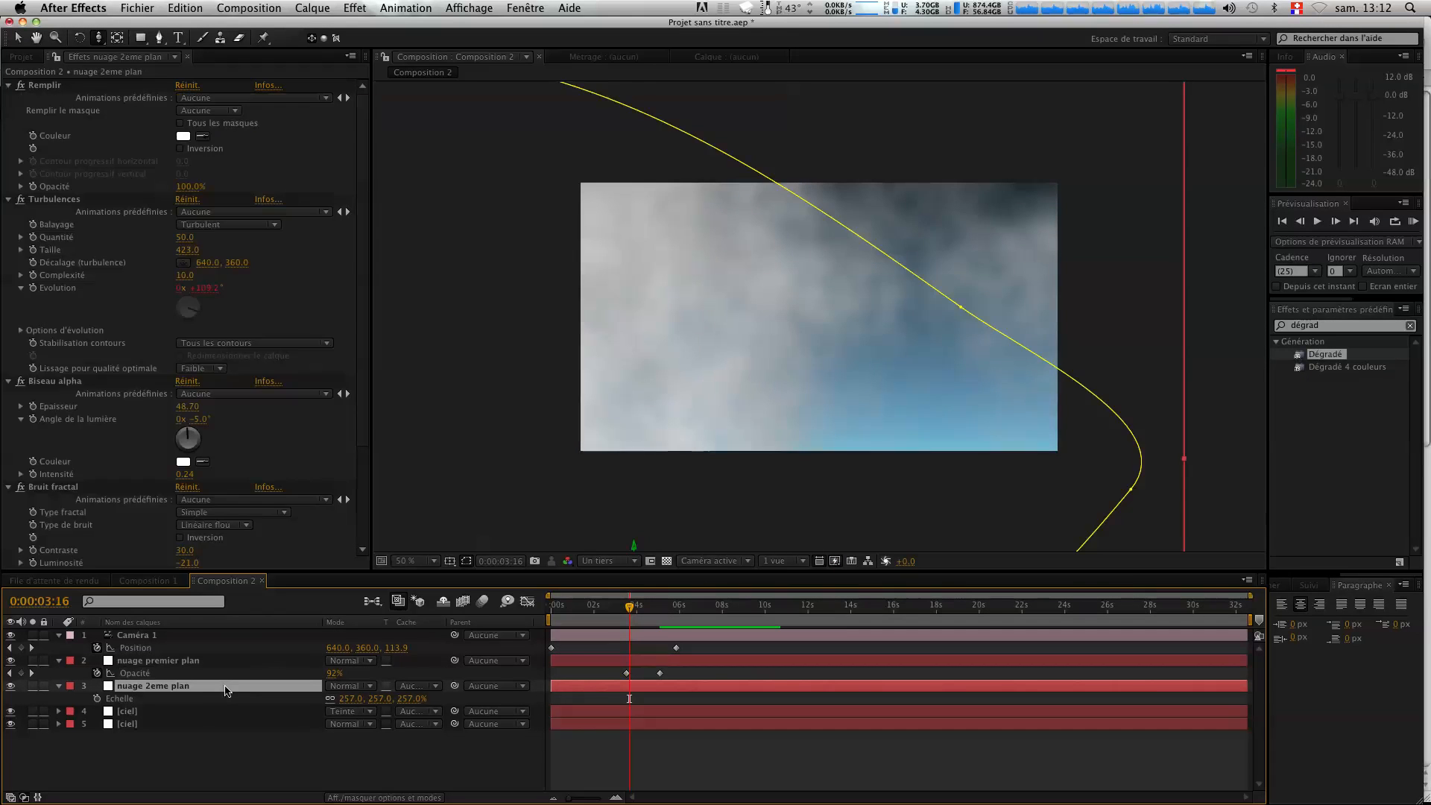
click(583, 610)
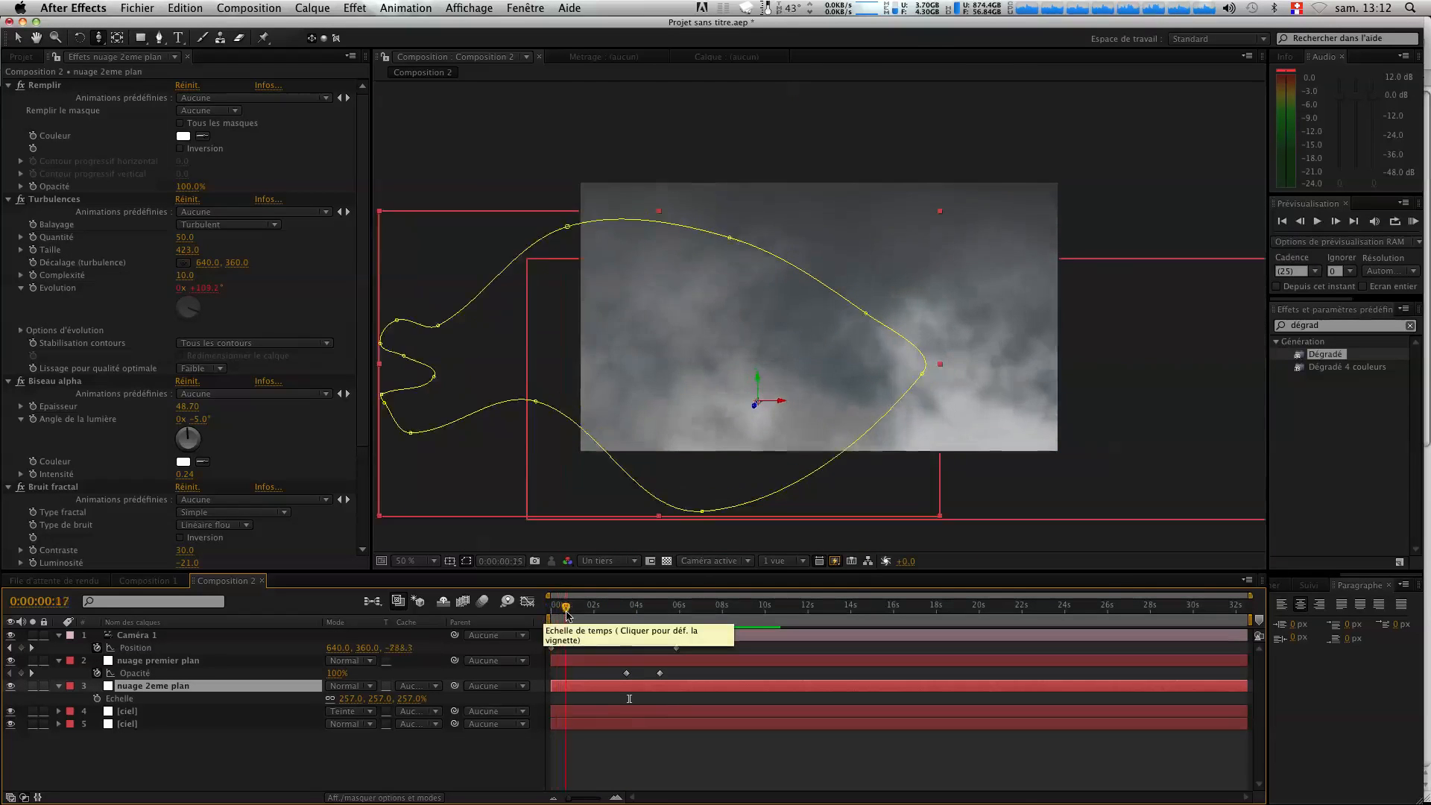
mouse_move(583, 613)
mouse_down()
mouse_move(619, 614)
mouse_move(603, 620)
mouse_up()
key(t)
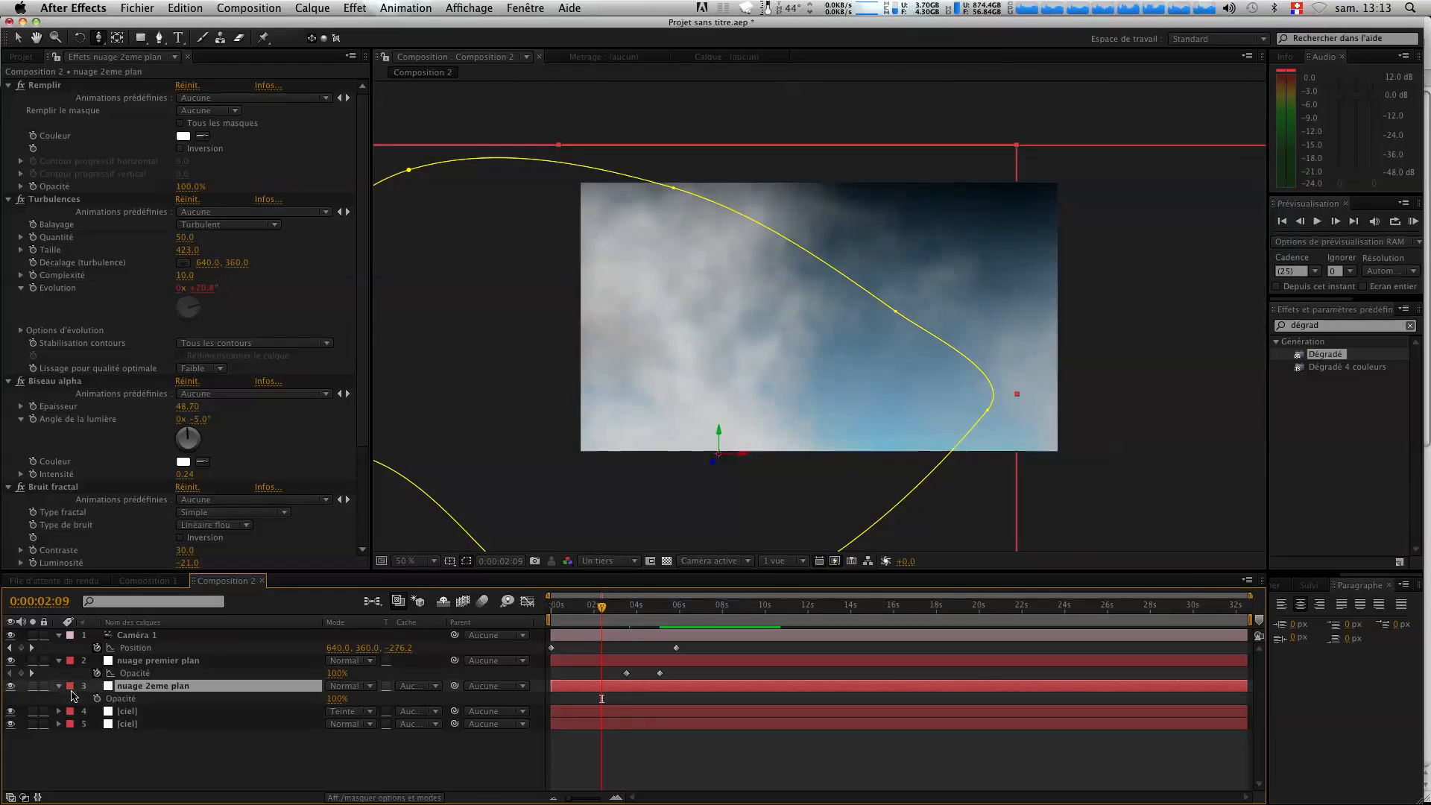
click(98, 699)
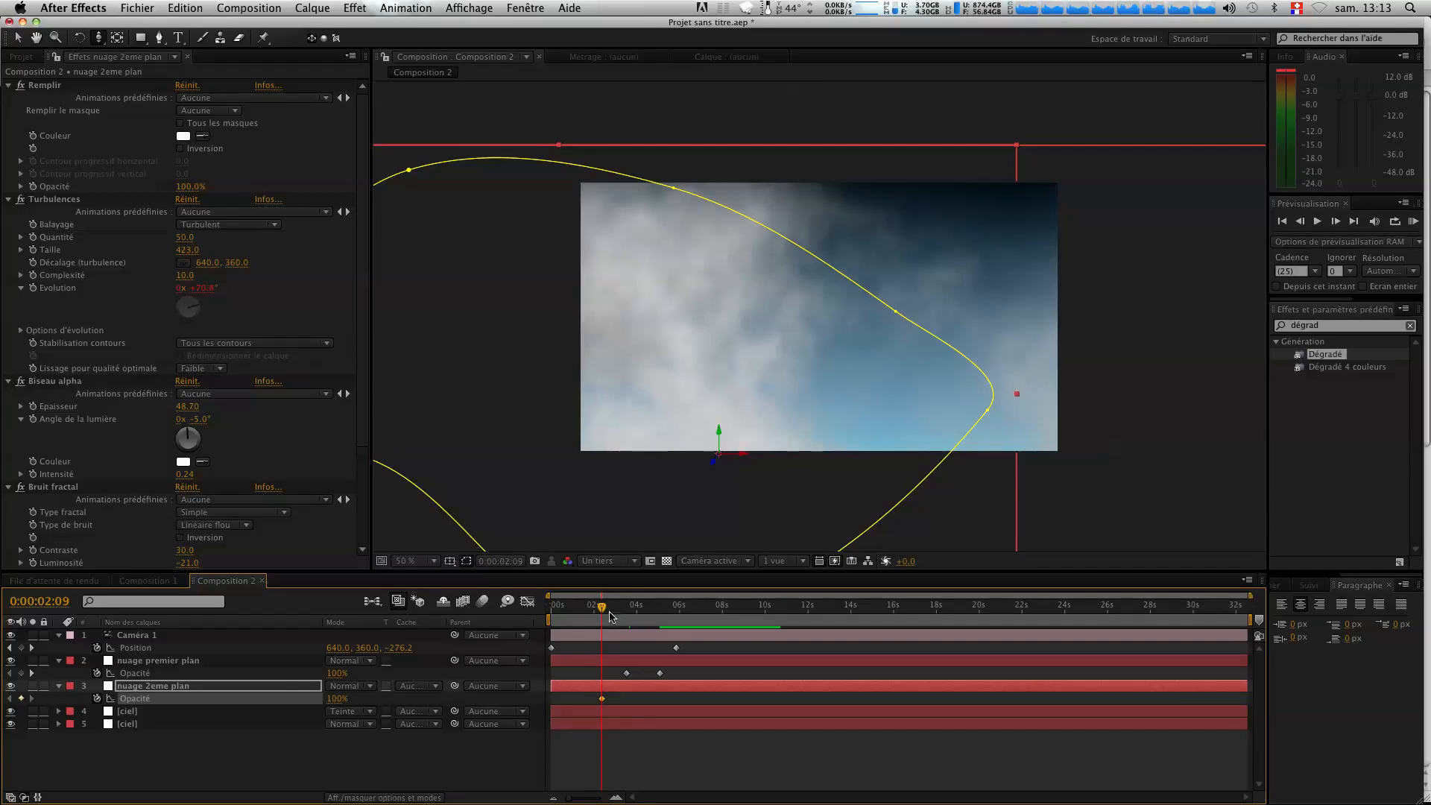
drag(604, 609, 622, 610)
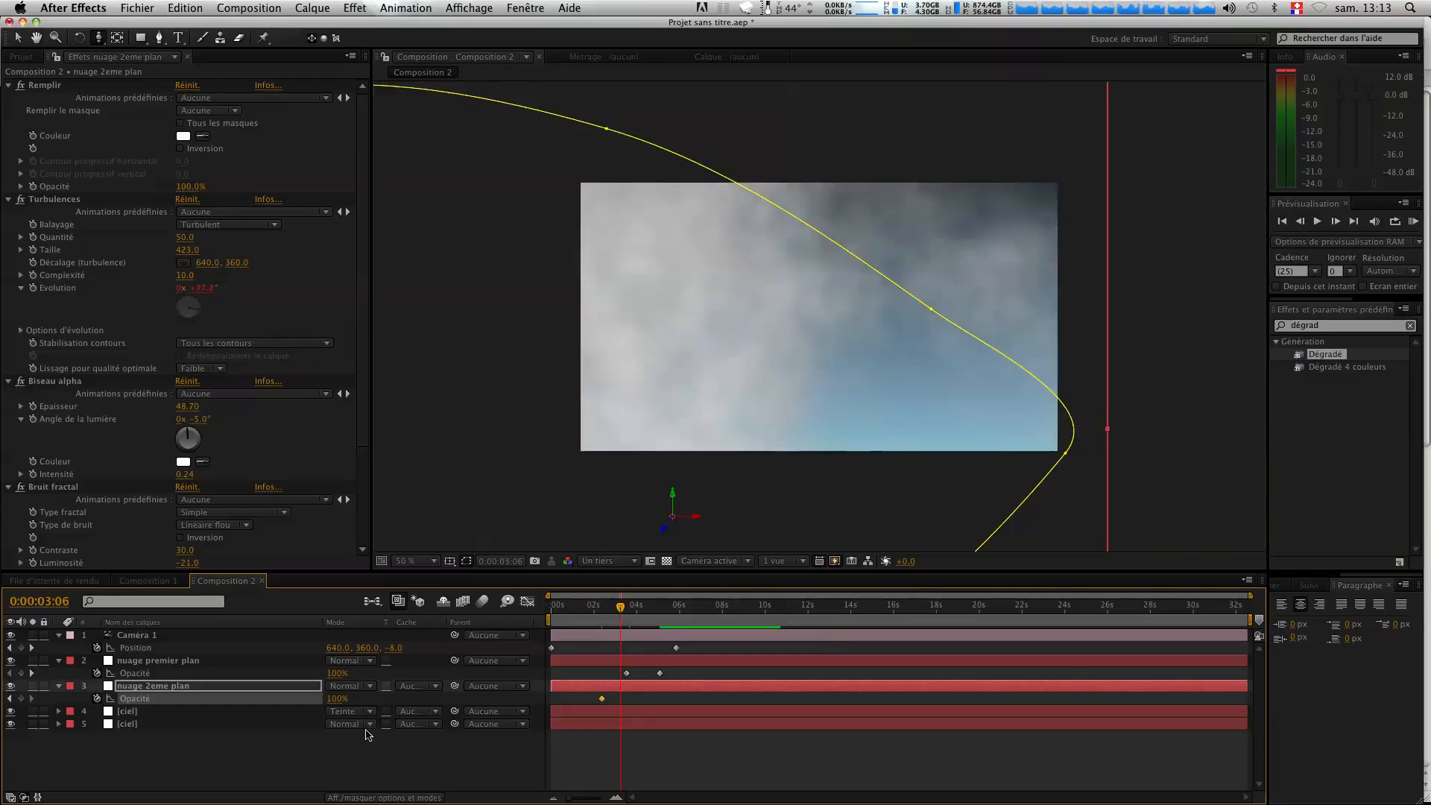
drag(339, 699, 283, 698)
Start the nuage 2eme plan fade slightly earlier by moving its first opacity keyframe to about 0:00:02, and preview the result.
drag(602, 699, 597, 699)
key(space)
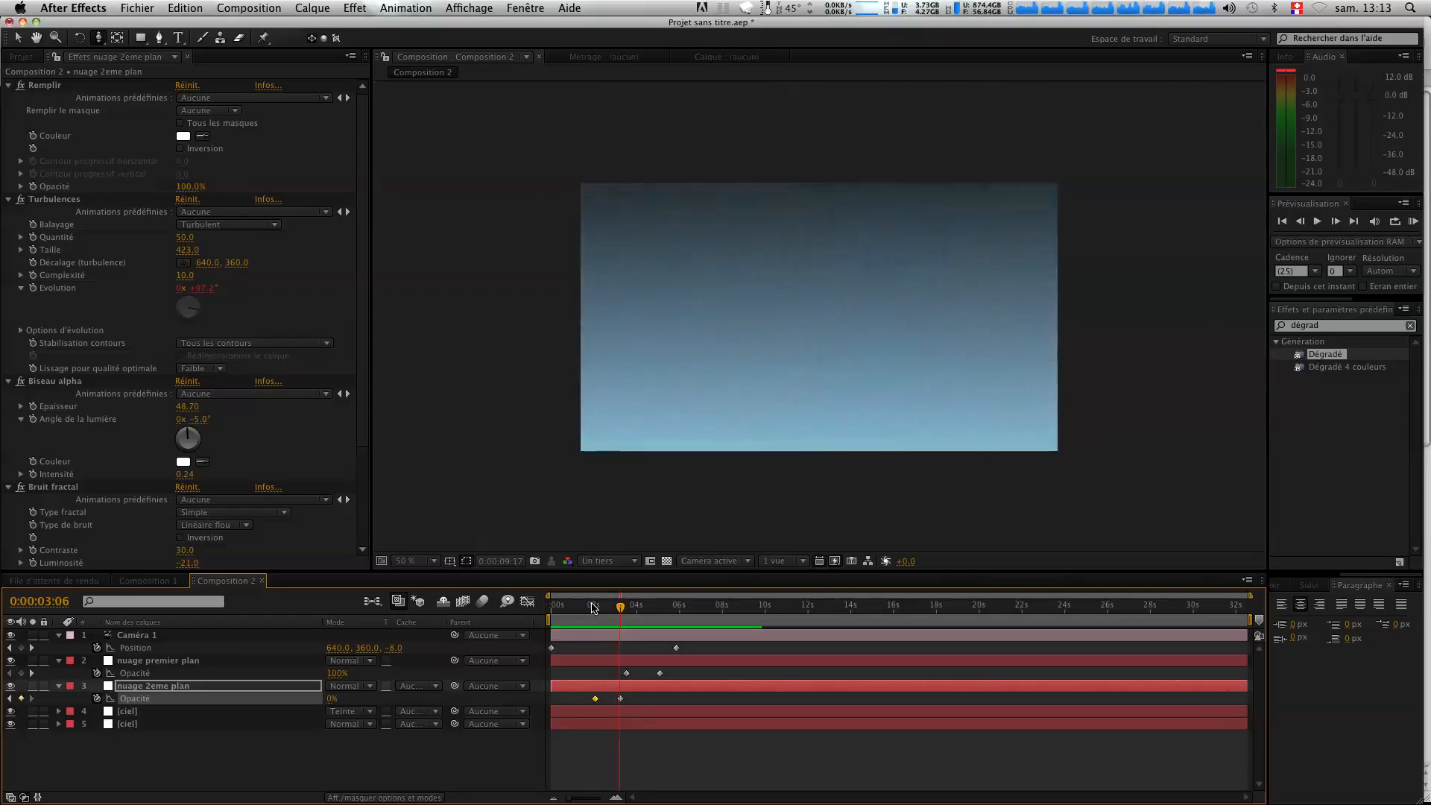
key(space)
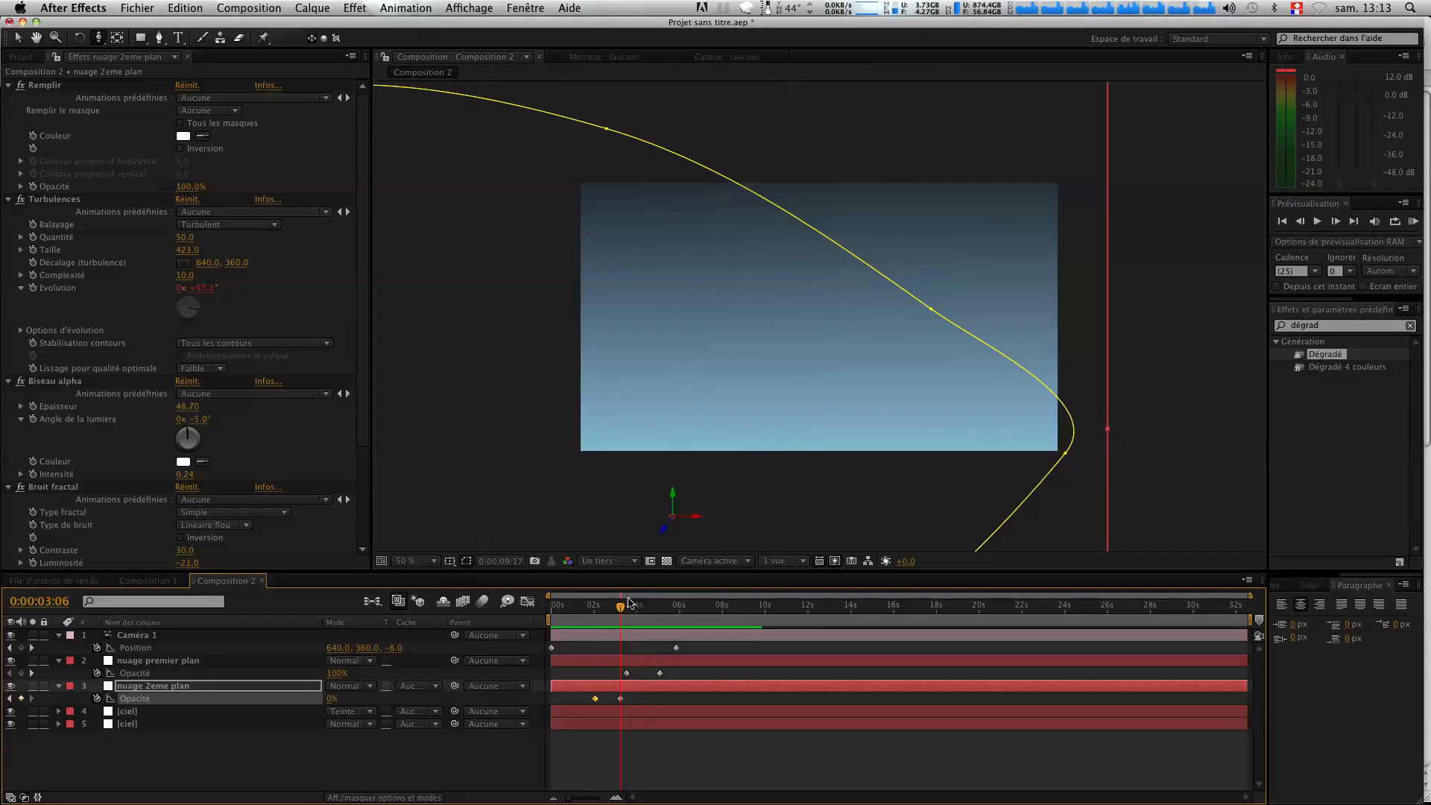
Shift both nuage premier plan opacity keyframes earlier so its fade ends level with the nuage 2eme plan fade, and preview the animation.
mouse_move(621, 607)
mouse_down()
mouse_move(566, 614)
mouse_move(623, 617)
mouse_up()
drag(679, 668, 618, 677)
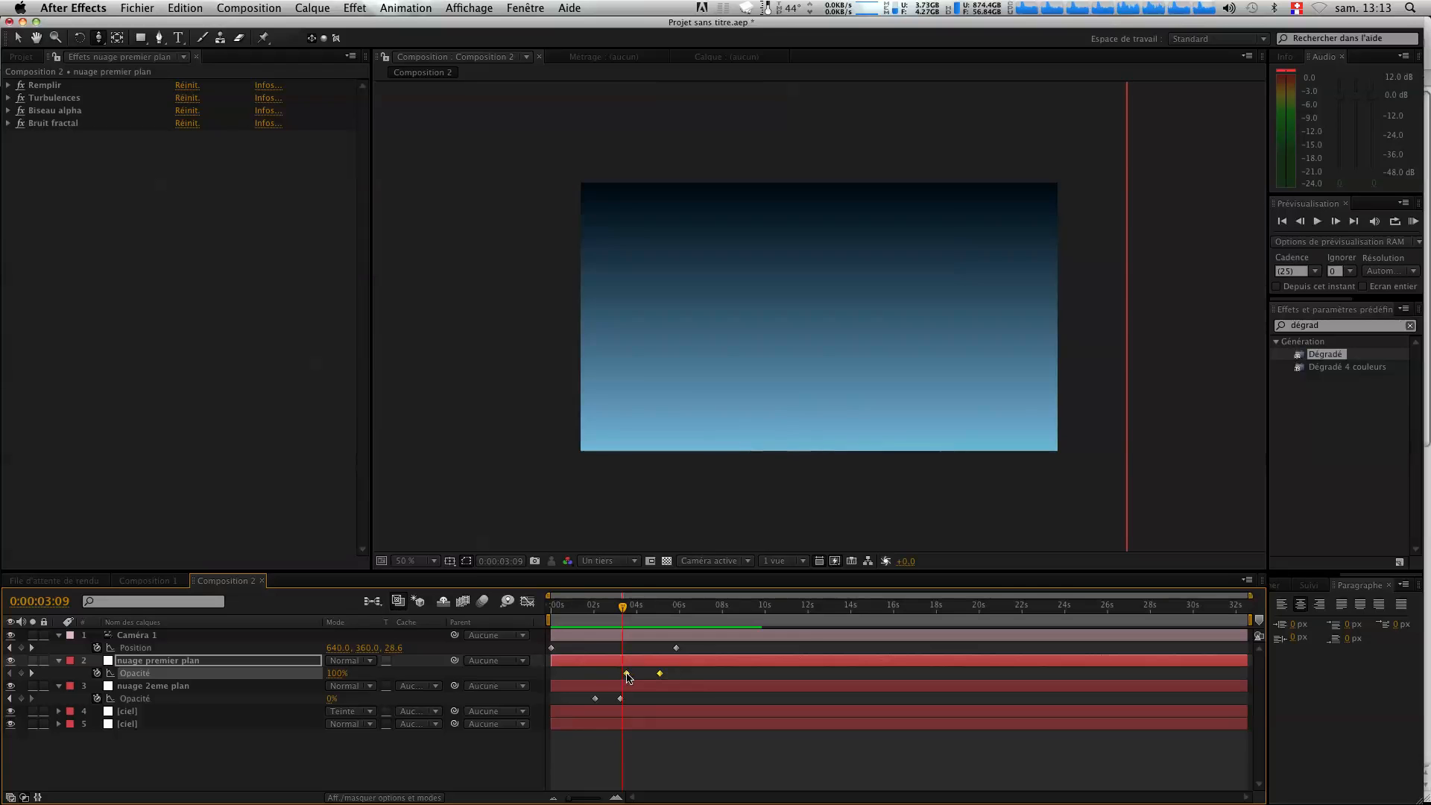
mouse_move(623, 608)
mouse_down()
mouse_move(635, 610)
mouse_move(619, 611)
mouse_up()
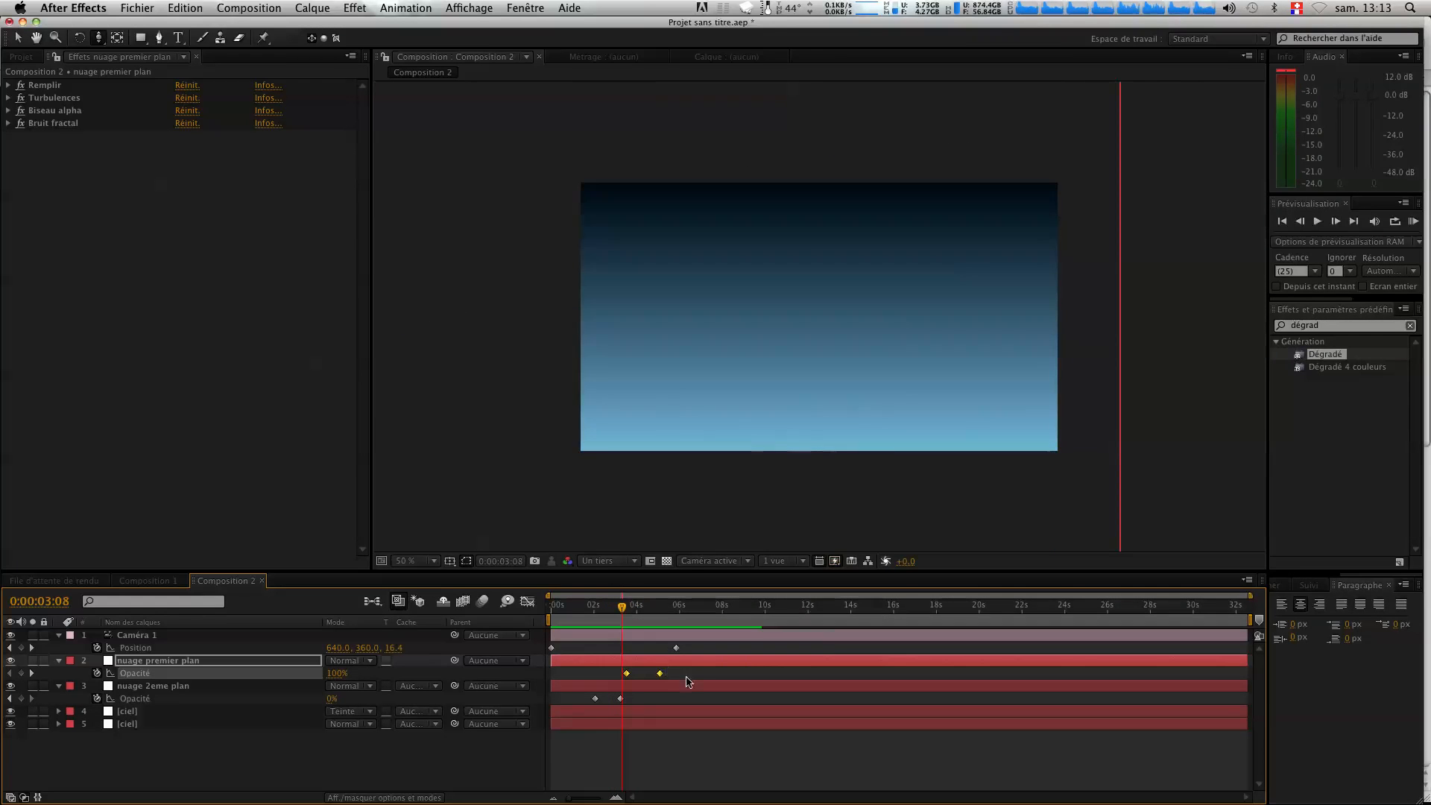
drag(660, 675, 628, 669)
key(KP_0)
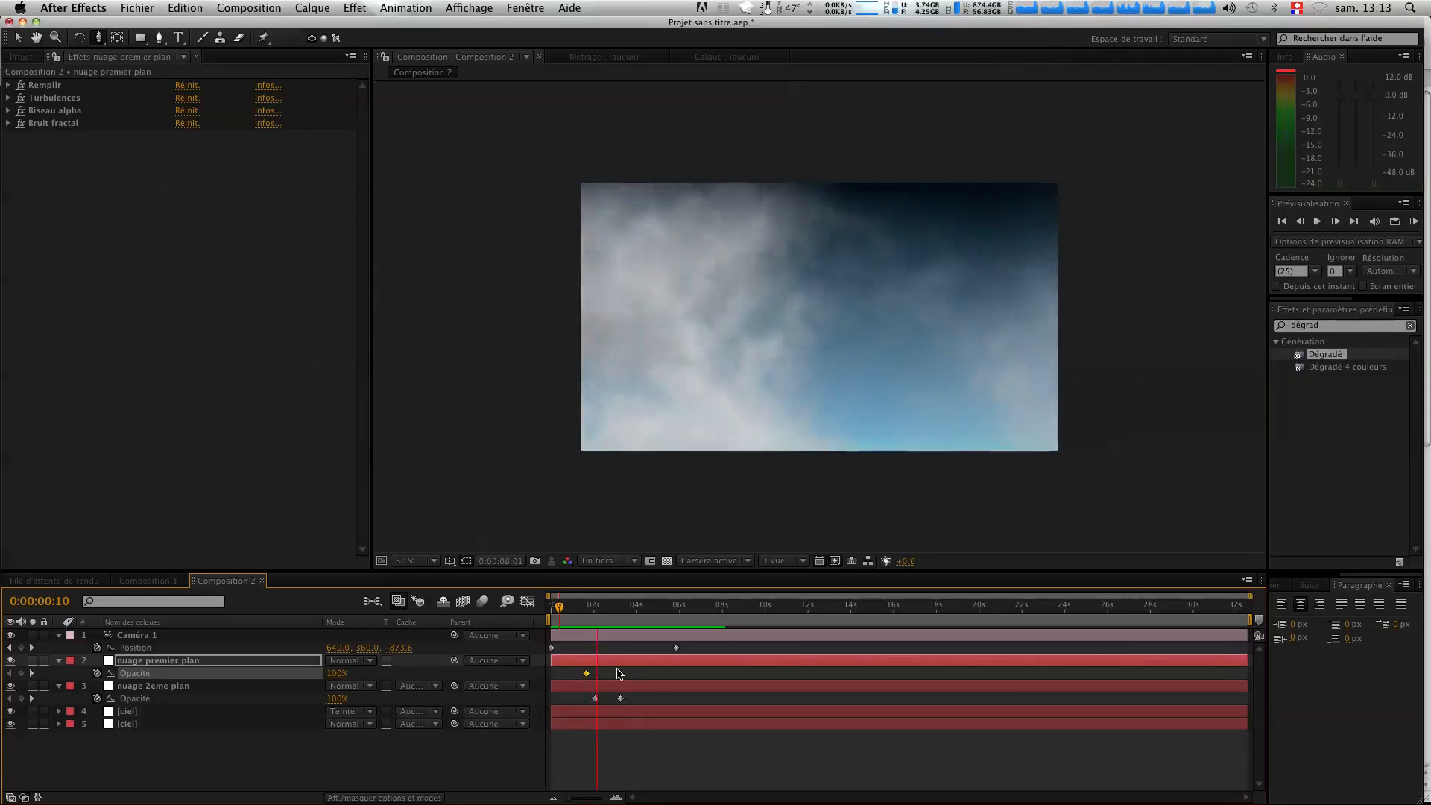
click(619, 673)
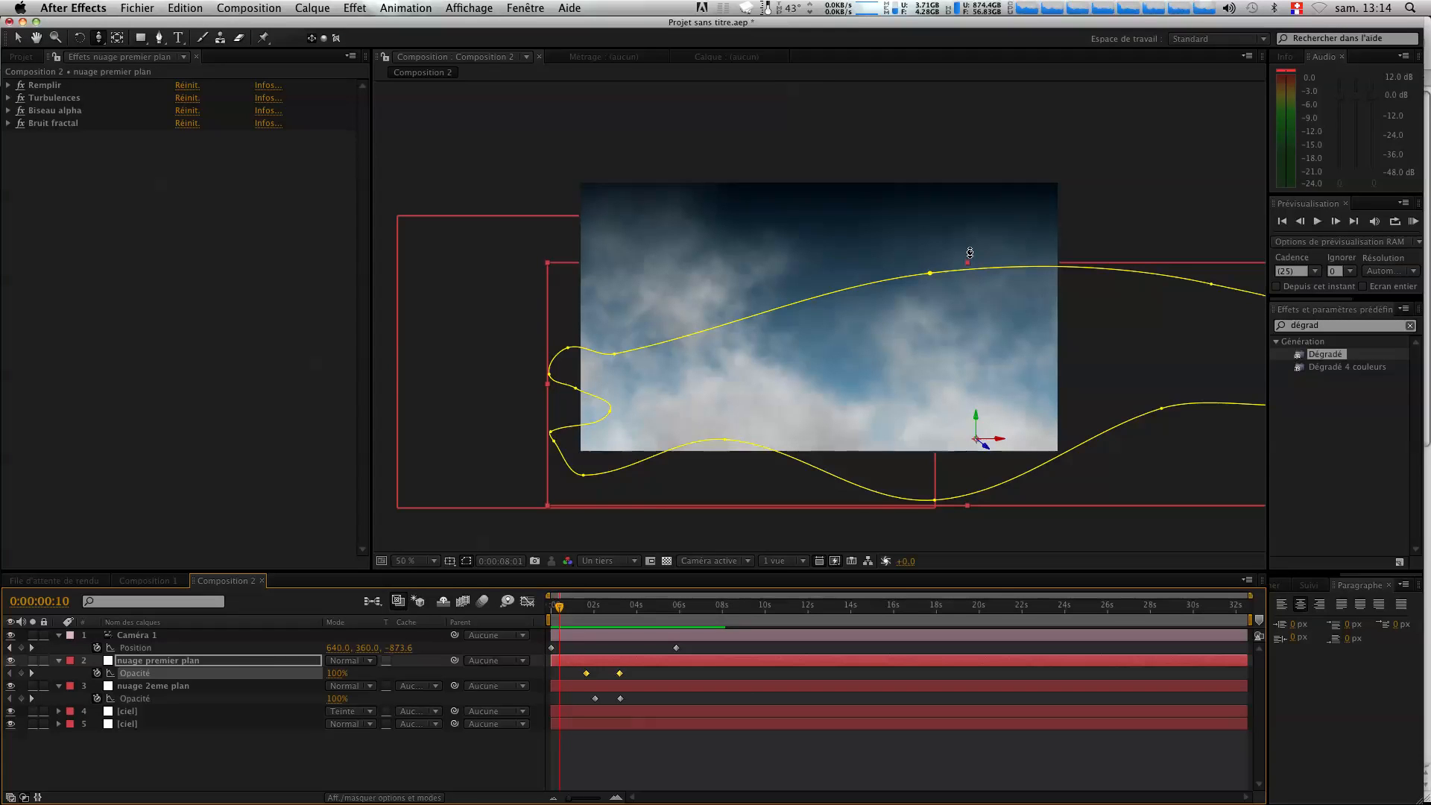
mouse_move(820, 802)
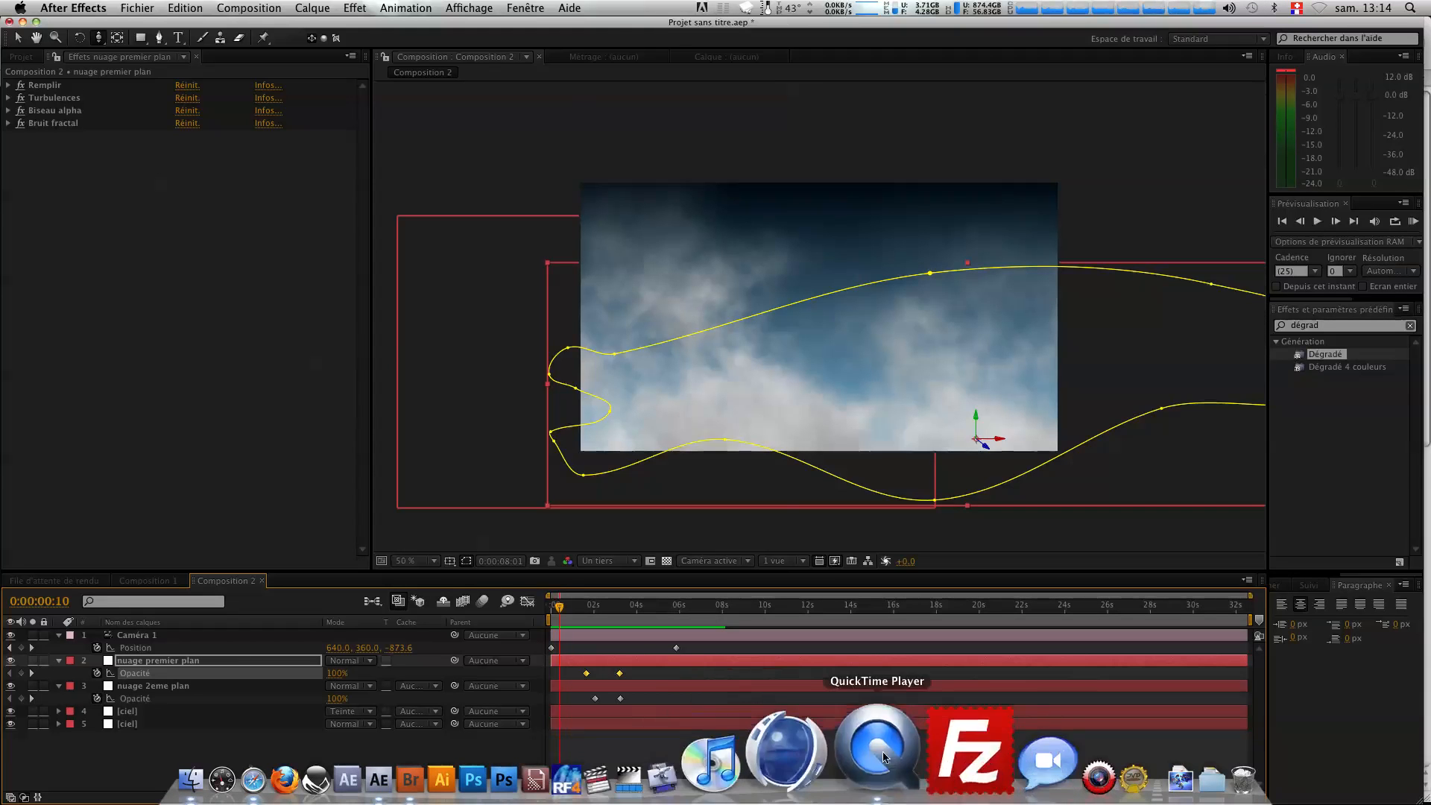